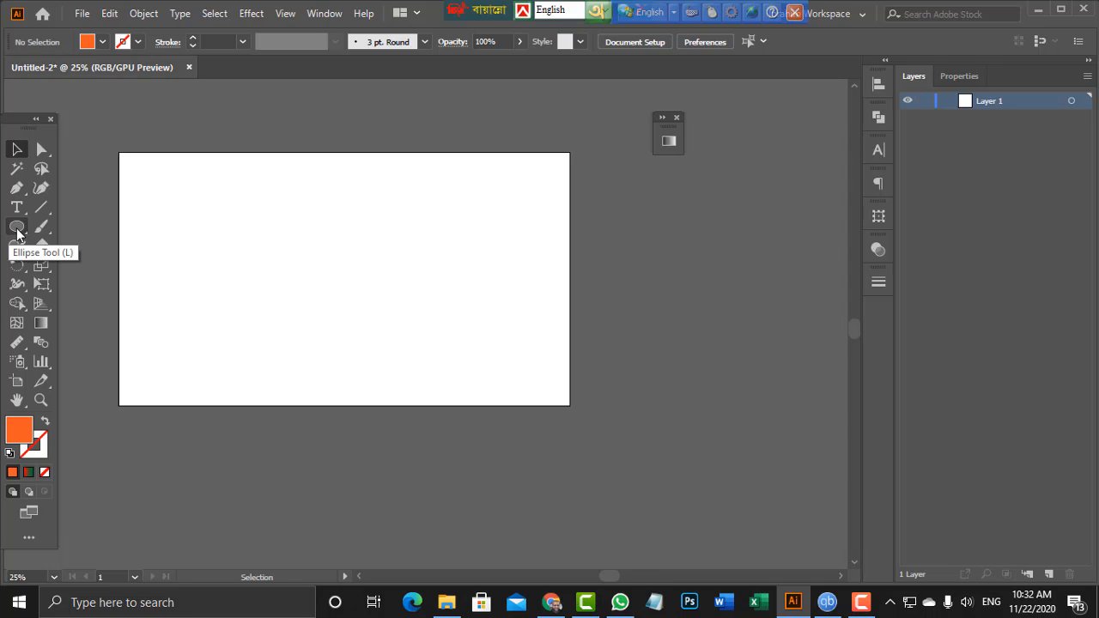
# - Draw an orange circle about 583 px in diameter over the artboard's upper-left edge and place a partly overlapping copy beside it
pyautogui.click(17, 230)
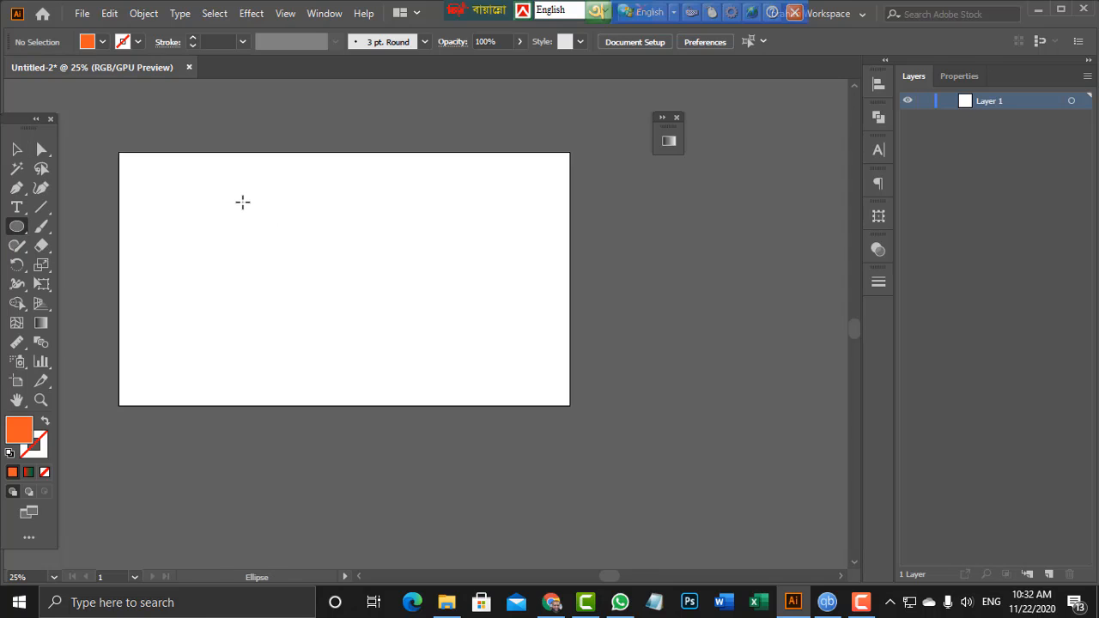
pyautogui.moveTo(243, 202); pyautogui.dragTo(286, 271)
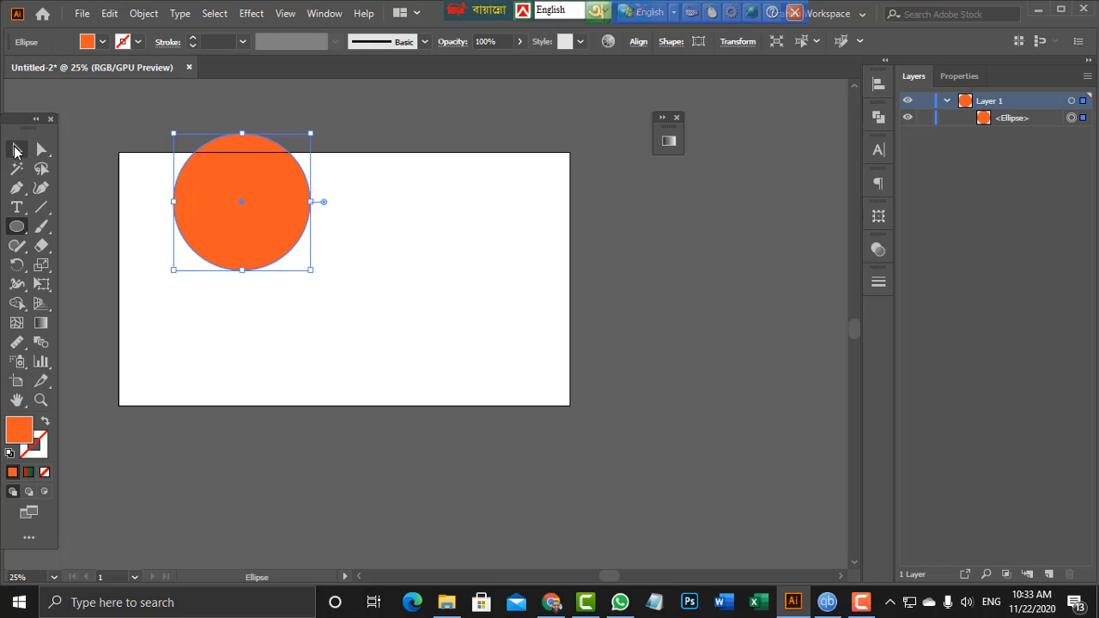
pyautogui.click(15, 150)
pyautogui.moveTo(252, 223); pyautogui.dragTo(348, 226)
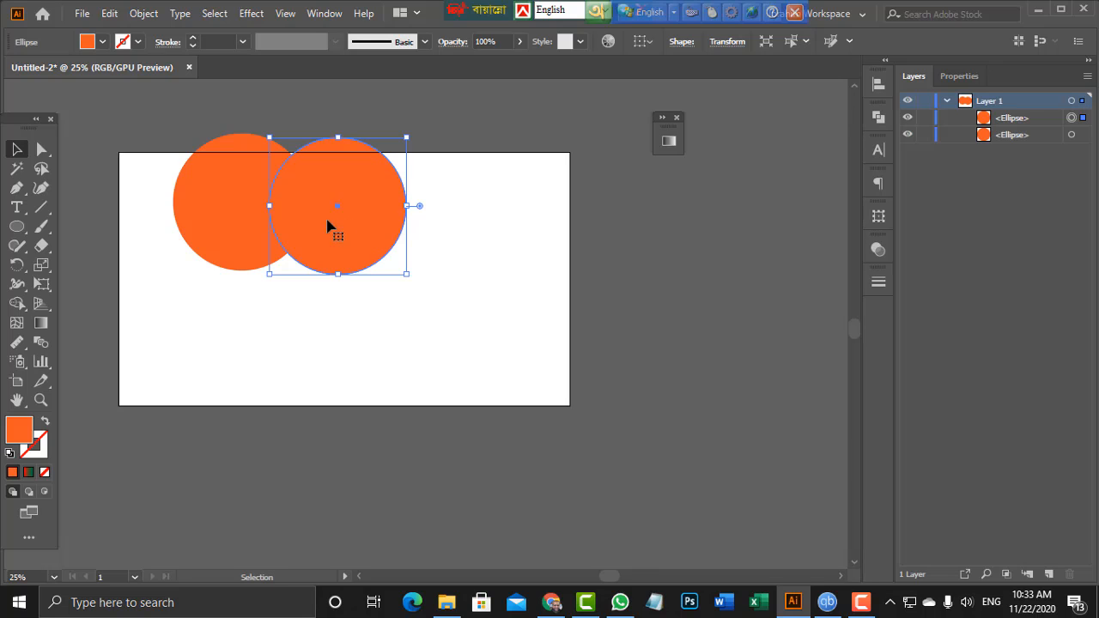
# - Split the two overlapping circles into left, overlap and right regions with the Shape Builder tool
pyautogui.moveTo(176, 131); pyautogui.dragTo(363, 253)
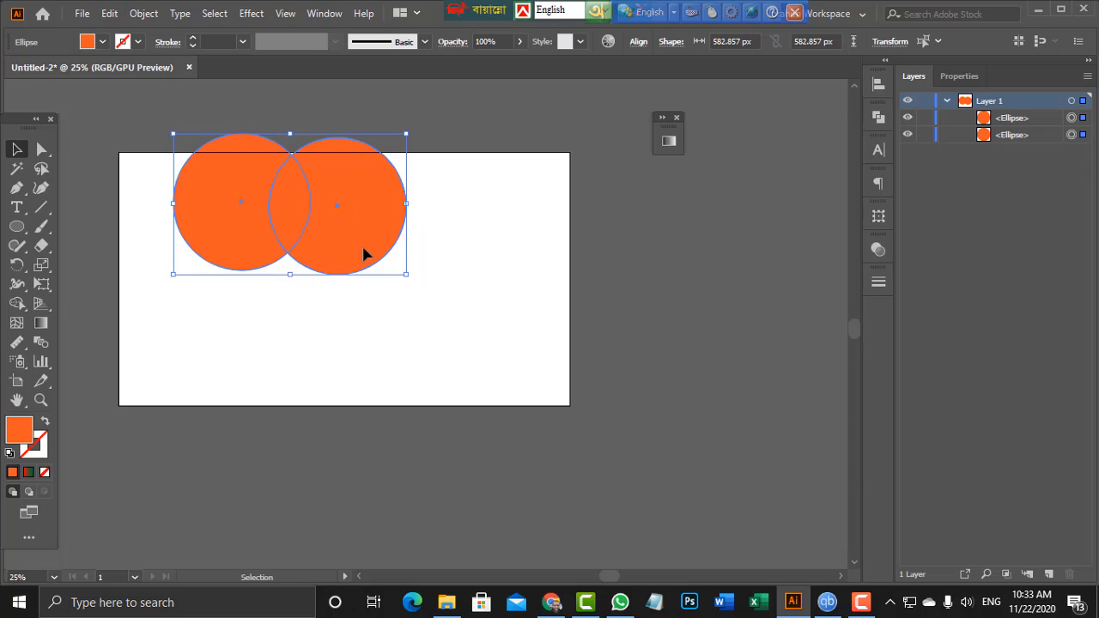
pyautogui.click(18, 305)
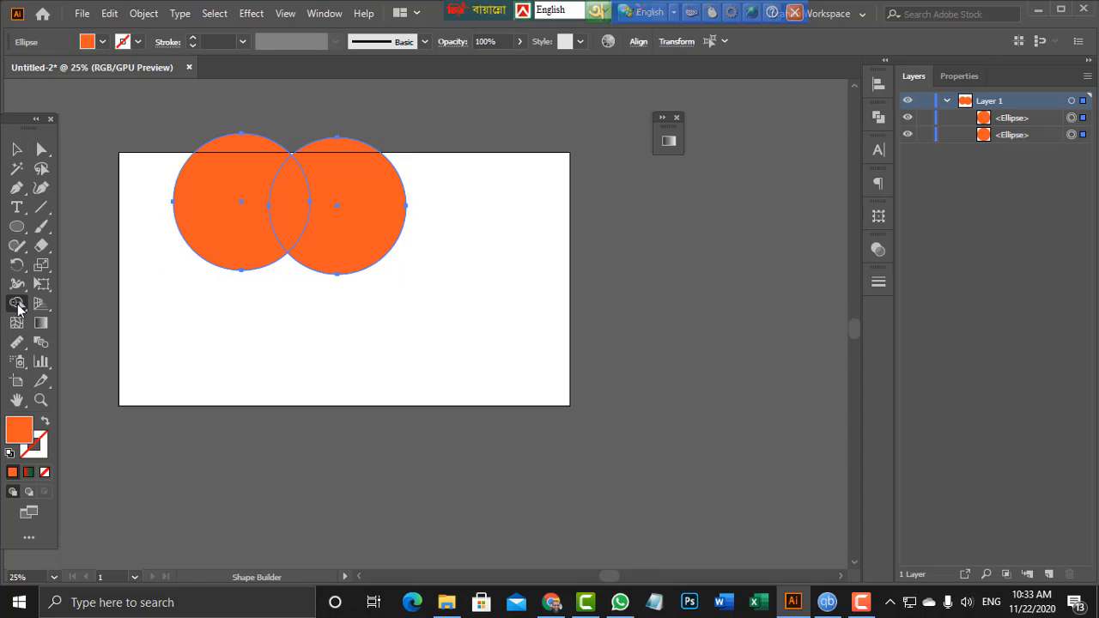
pyautogui.click(289, 212)
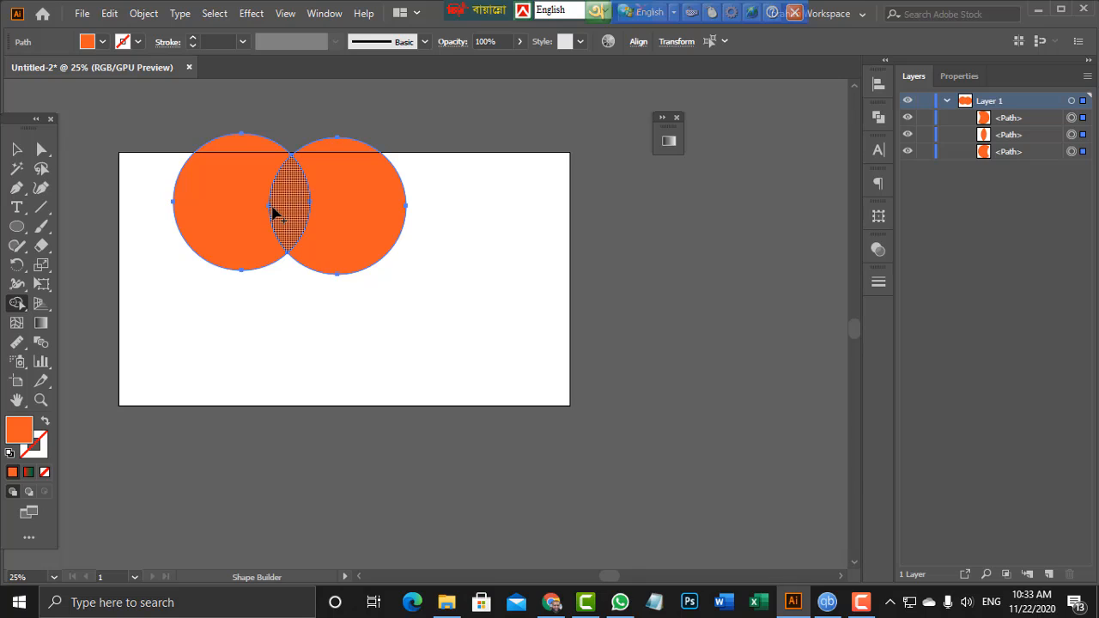
pyautogui.moveTo(273, 212); pyautogui.dragTo(221, 213)
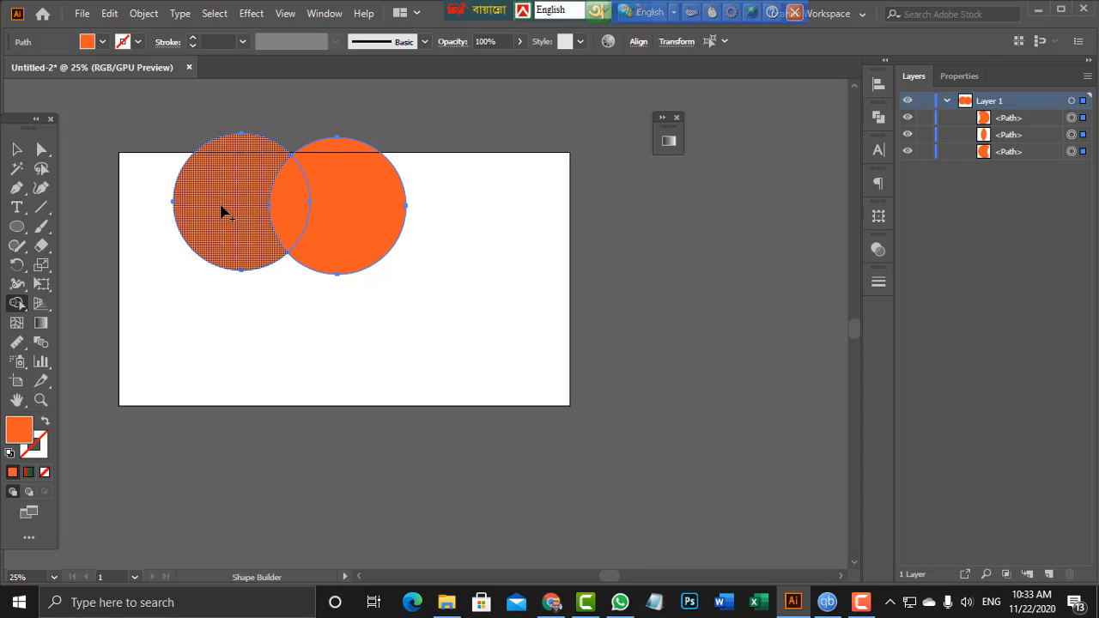
pyautogui.click(222, 207)
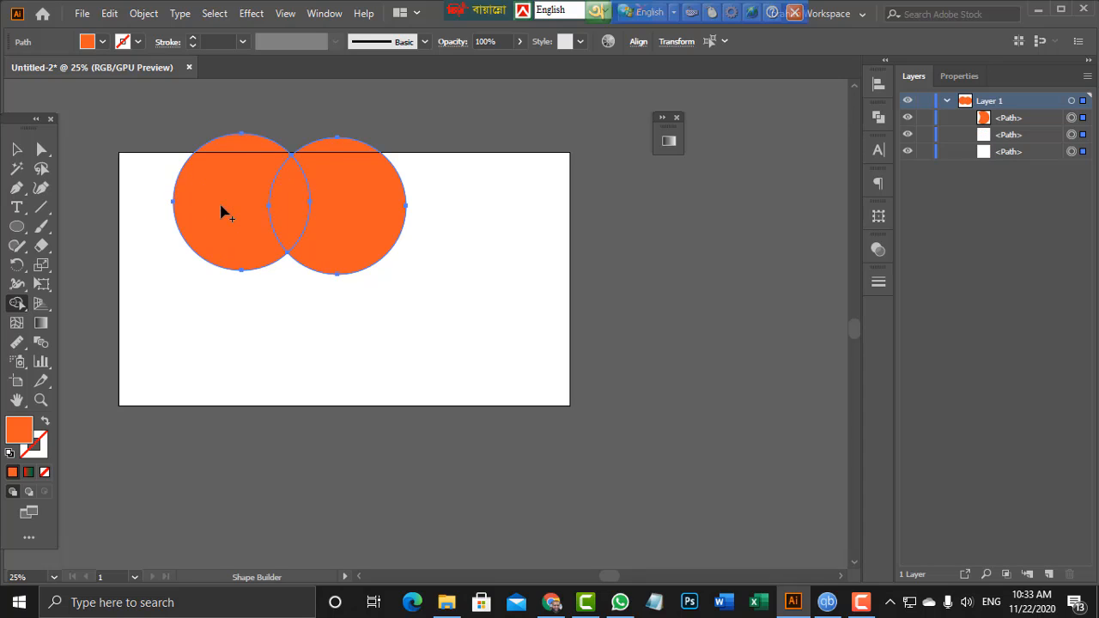
pyautogui.click(361, 208)
# - Select the left, middle and right pieces one at a time to check that they are separate shapes
pyautogui.click(16, 148)
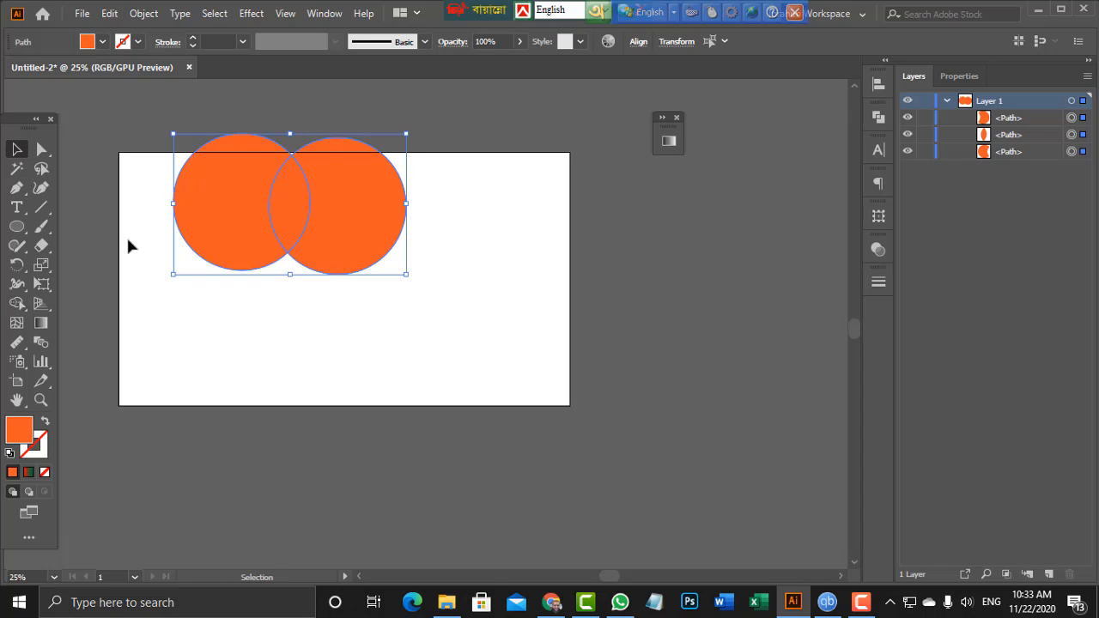
pyautogui.click(128, 246)
pyautogui.click(216, 209)
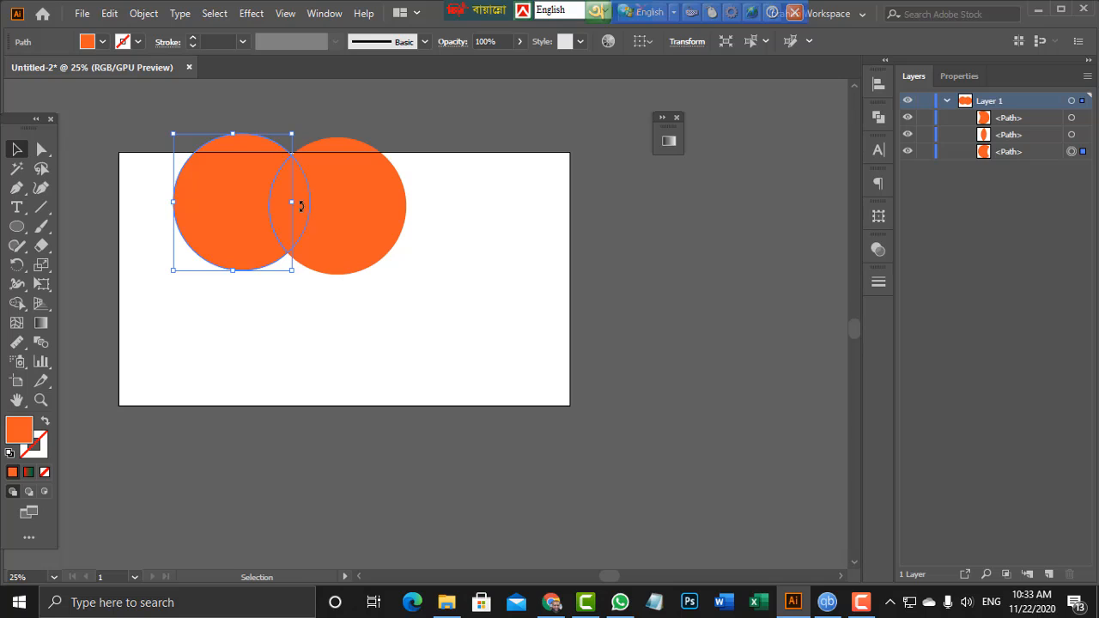
pyautogui.click(278, 199)
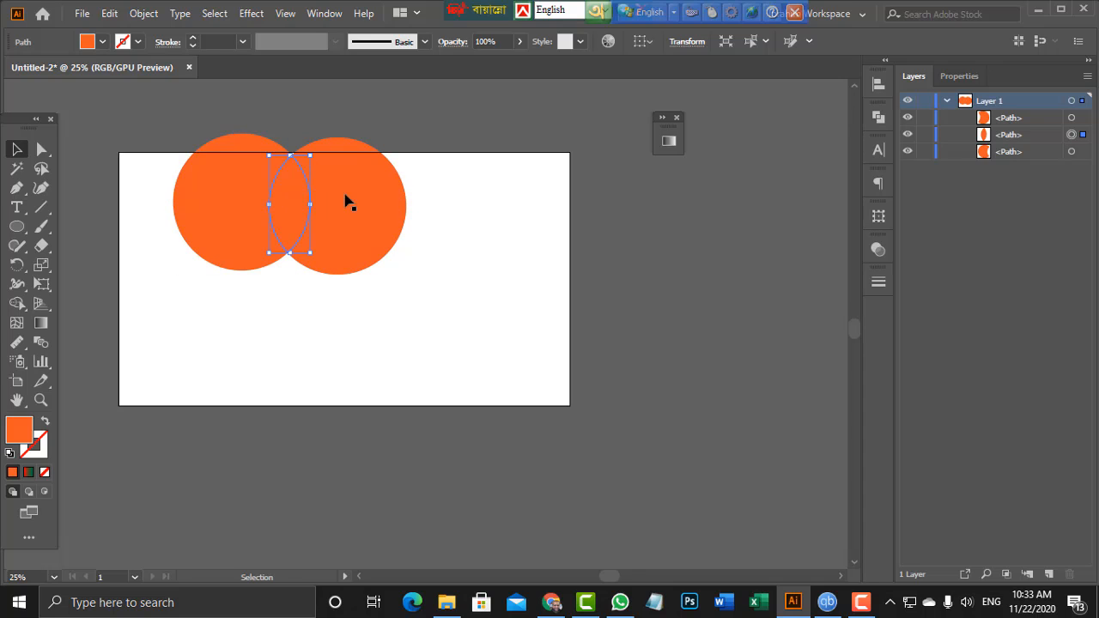
pyautogui.click(352, 200)
pyautogui.click(191, 201)
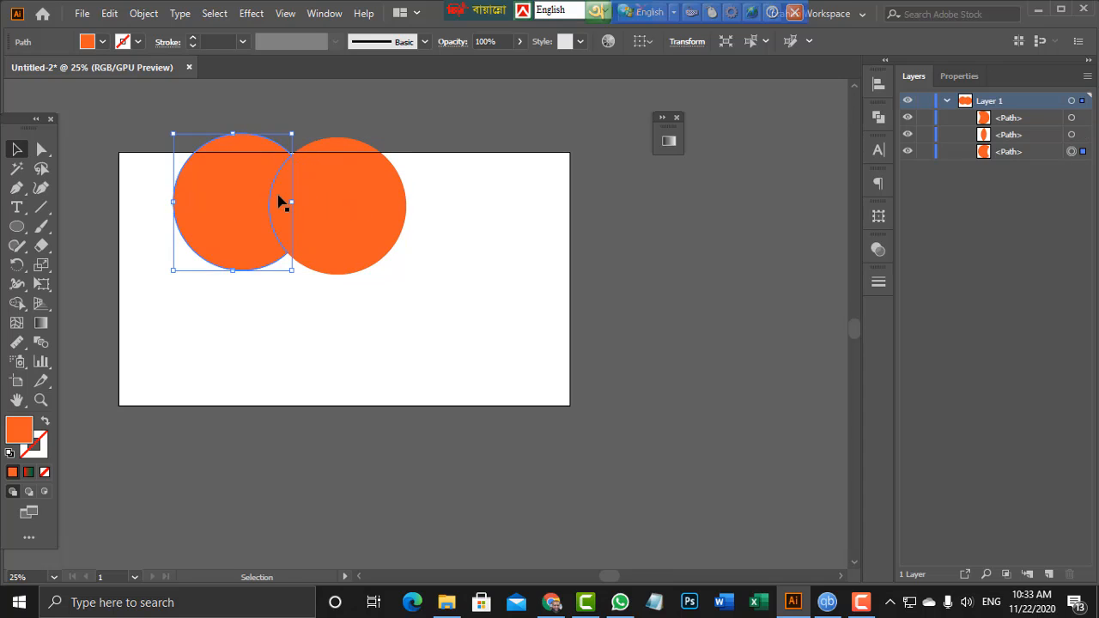
pyautogui.click(287, 201)
pyautogui.click(346, 206)
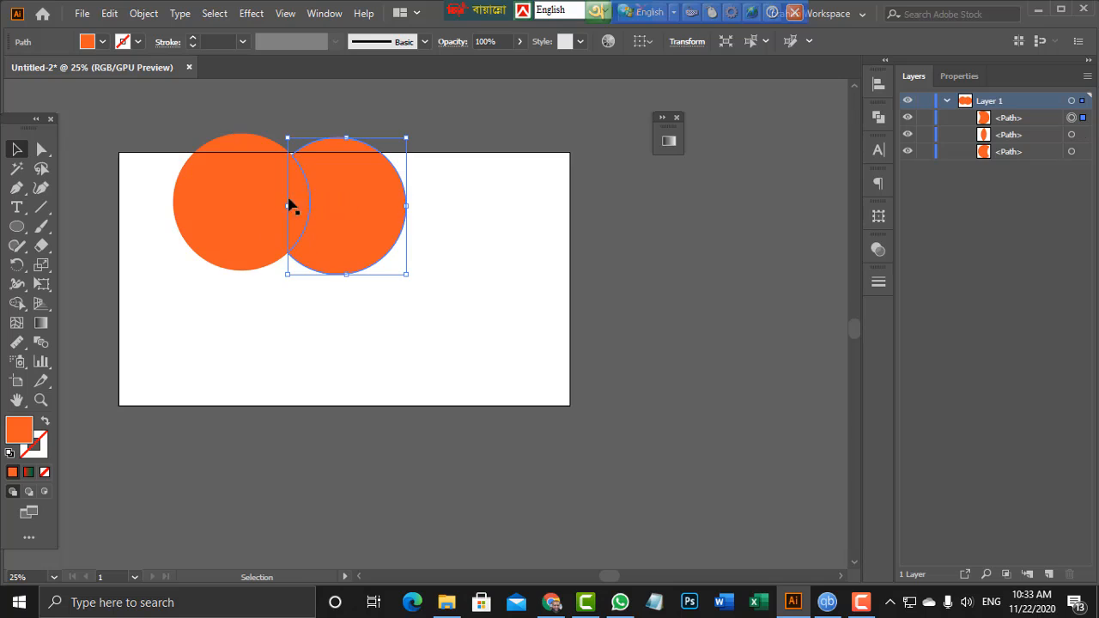
pyautogui.click(220, 204)
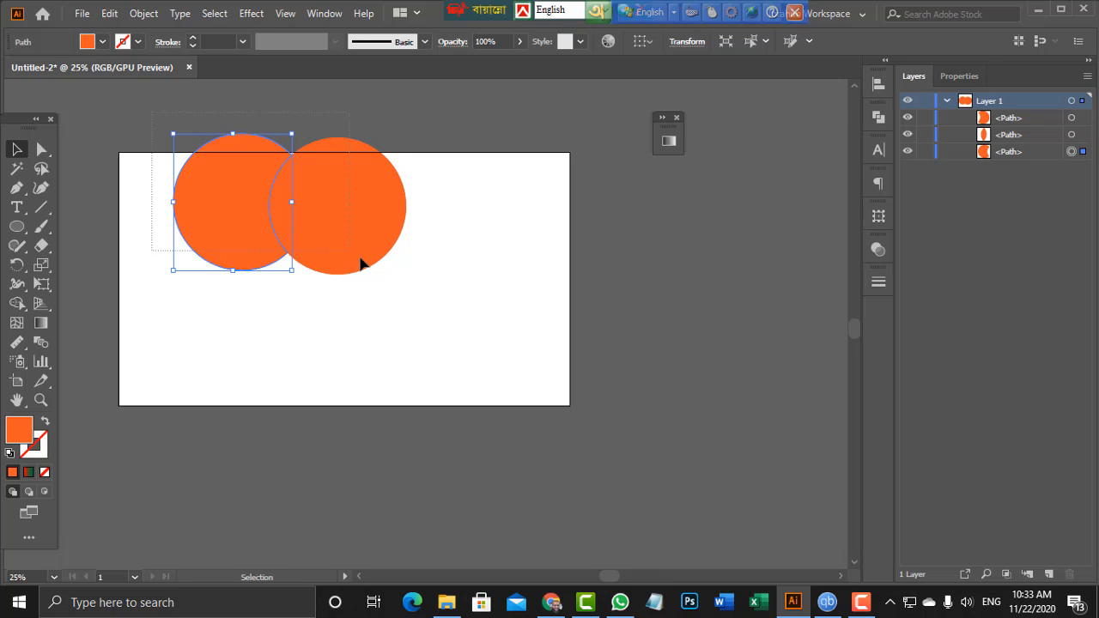
# - Delete all the split circle pieces from the artboard
pyautogui.hotkey('ctrl', 'a')
pyautogui.press('Delete')
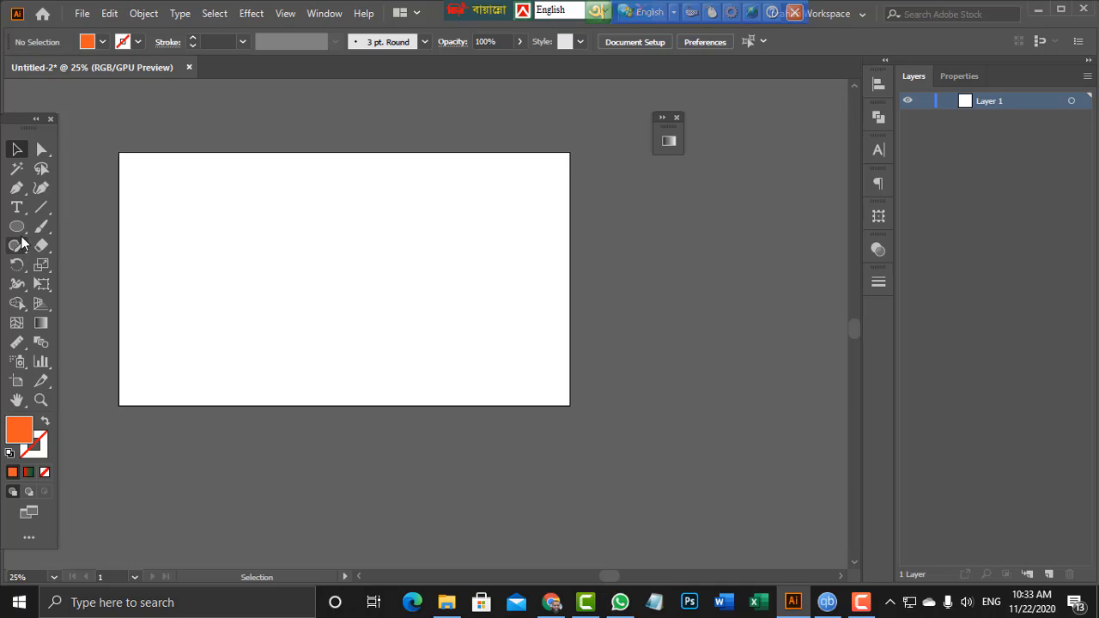
# - Draw a circle about 748 px in diameter on the artboard's left half and place a partly overlapping copy to its right
pyautogui.click(18, 226)
pyautogui.moveTo(256, 255); pyautogui.dragTo(344, 315)
pyautogui.click(10, 148)
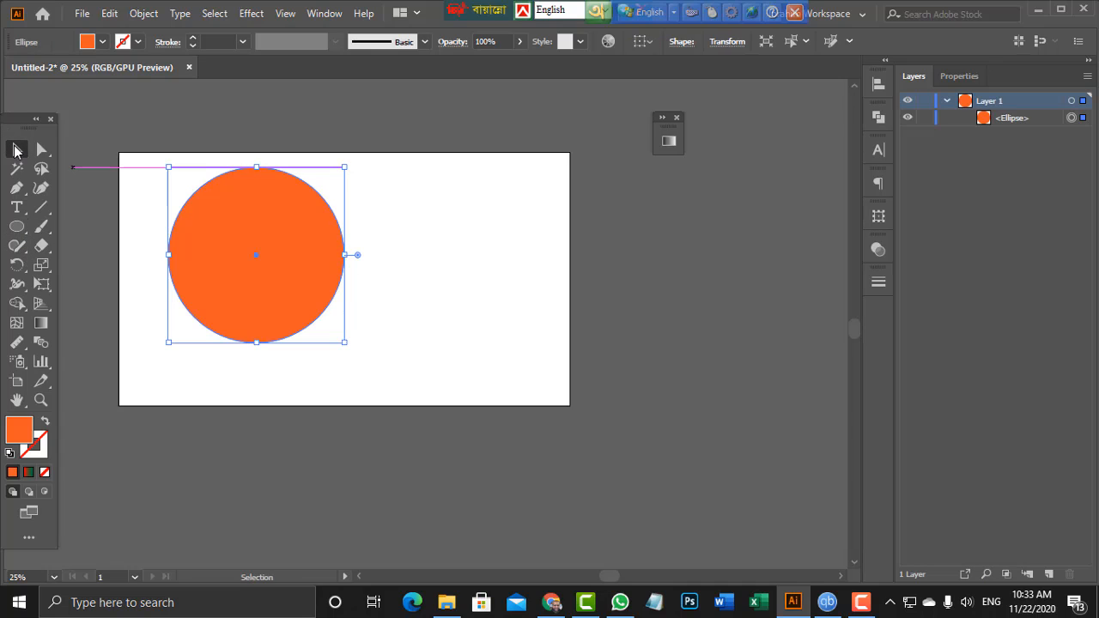
pyautogui.moveTo(277, 250); pyautogui.dragTo(400, 254)
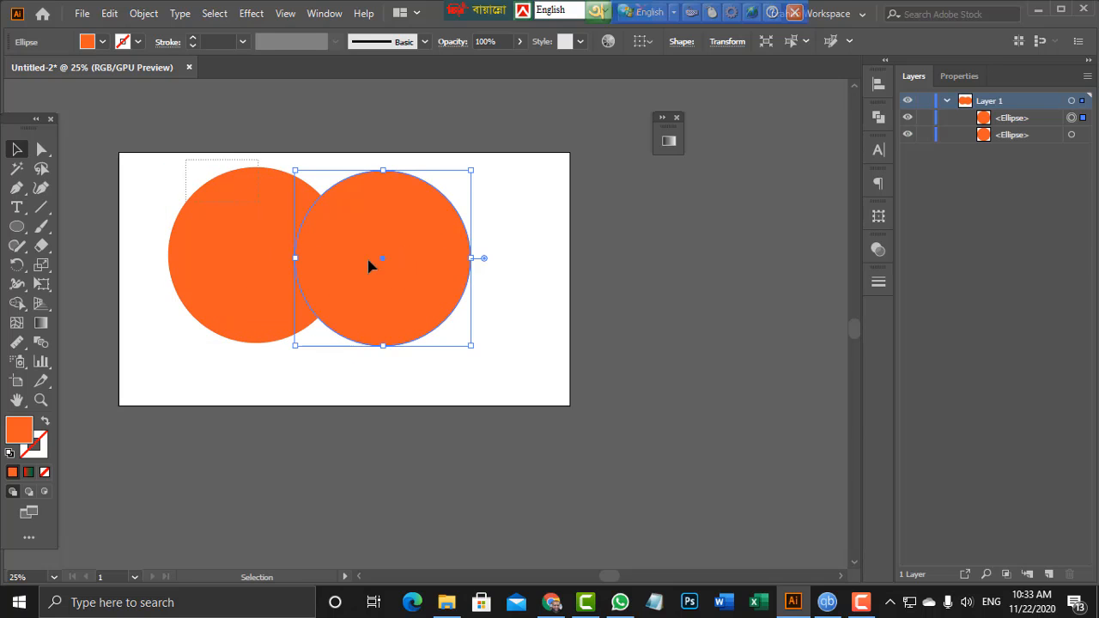
# - Change the fill of both circles to the lighter orange swatch and deselect them
pyautogui.hotkey('ctrl', 'a')
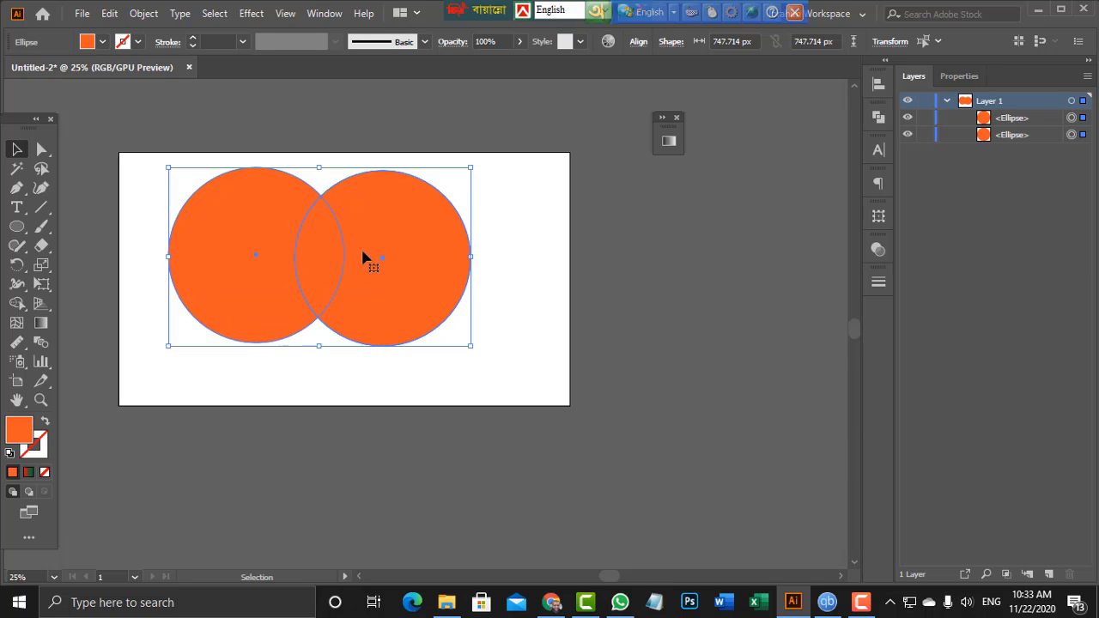
pyautogui.click(101, 43)
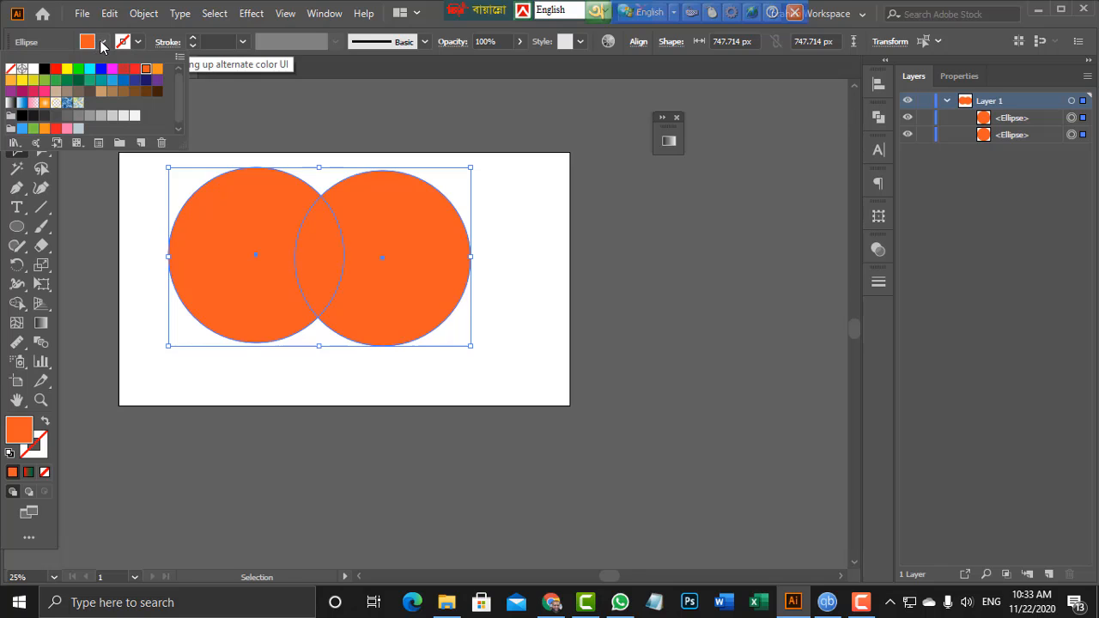
pyautogui.click(157, 71)
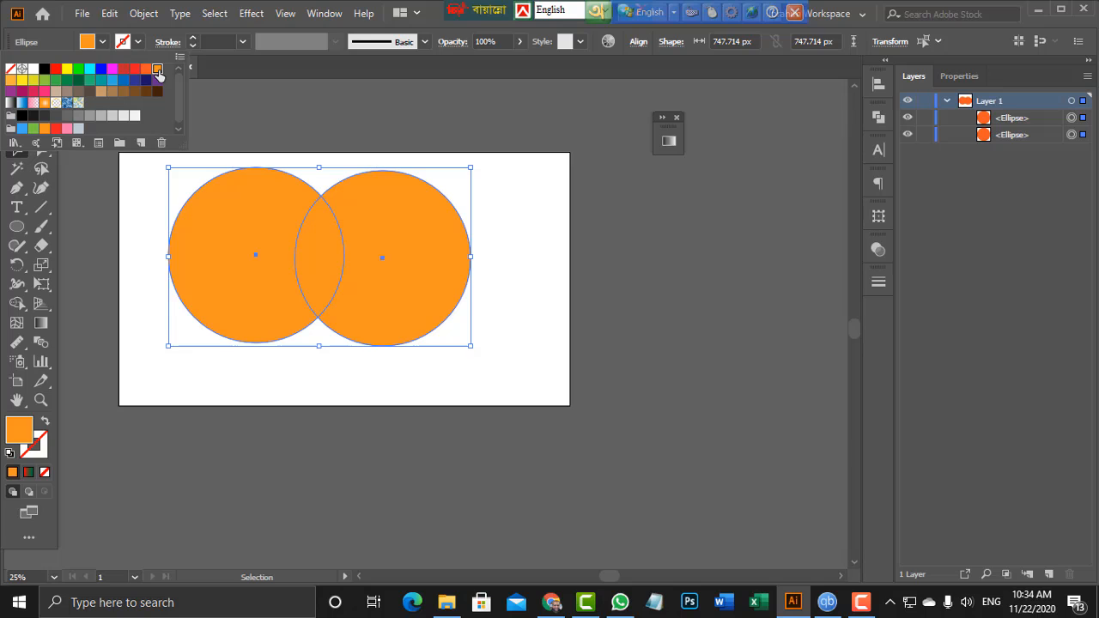
pyautogui.click(276, 107)
pyautogui.click(177, 108)
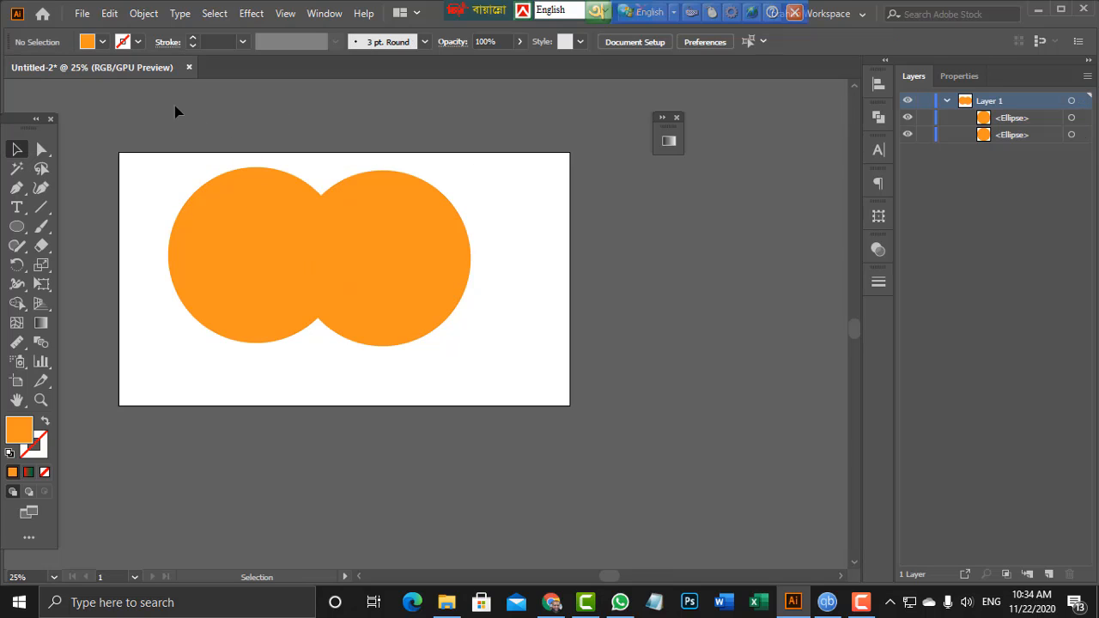
# - Make the overlap of the two circles a separate dark green shape with the Shape Builder tool
pyautogui.moveTo(364, 241); pyautogui.dragTo(430, 272)
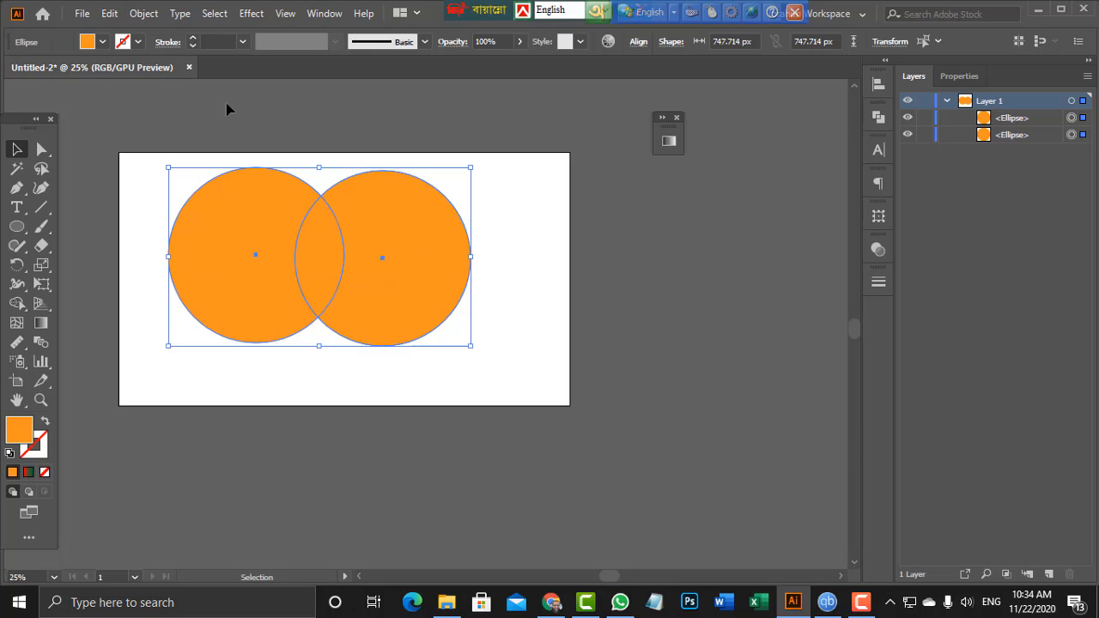
pyautogui.click(17, 303)
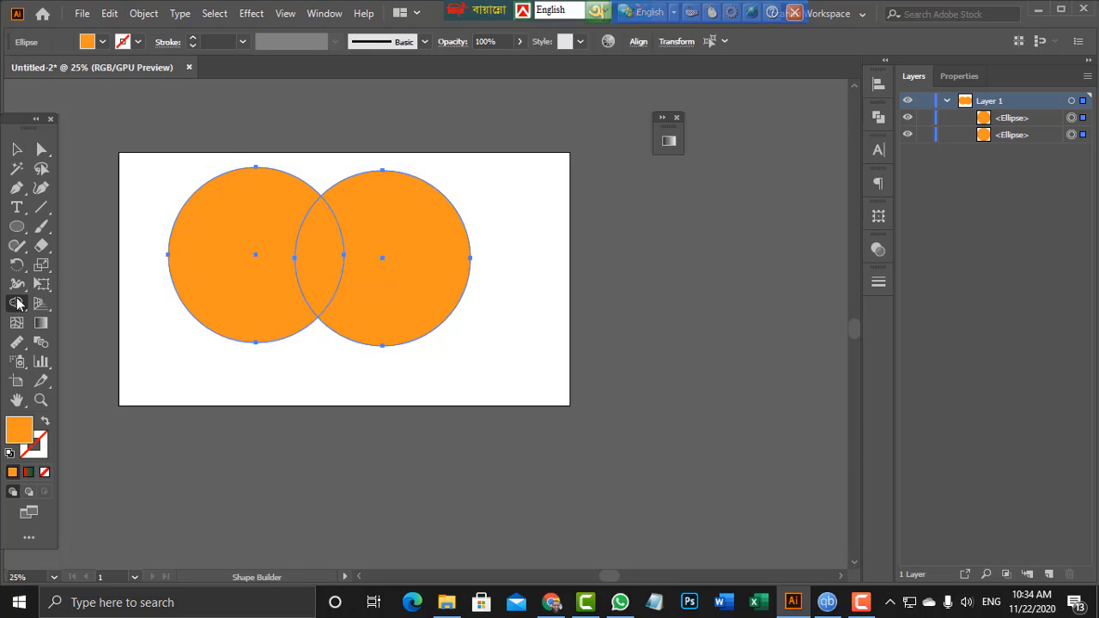
pyautogui.click(102, 41)
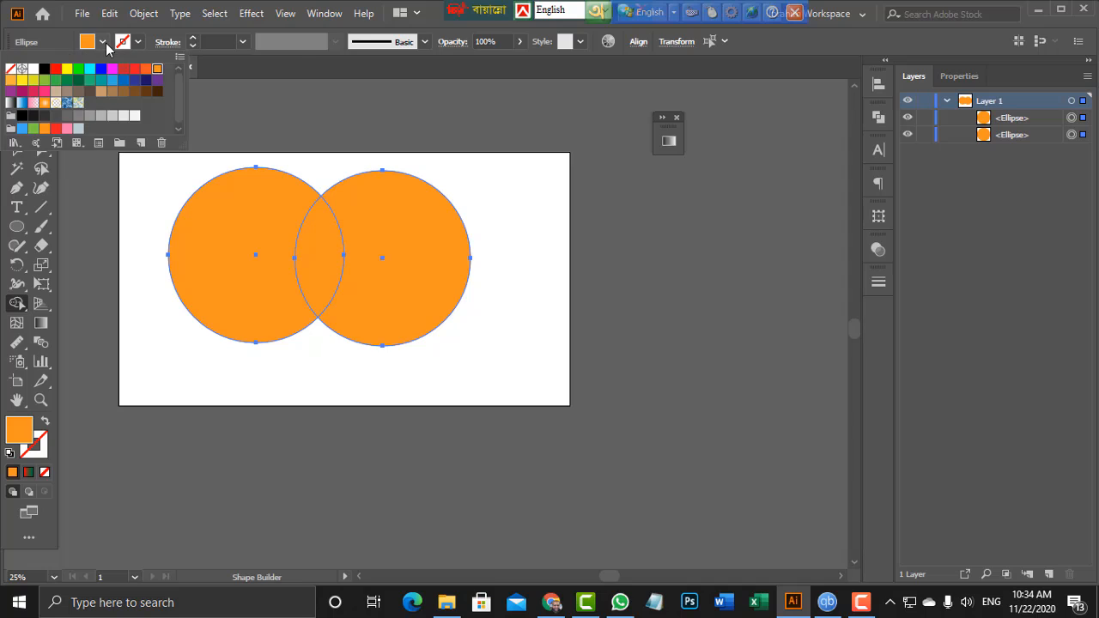
pyautogui.click(77, 82)
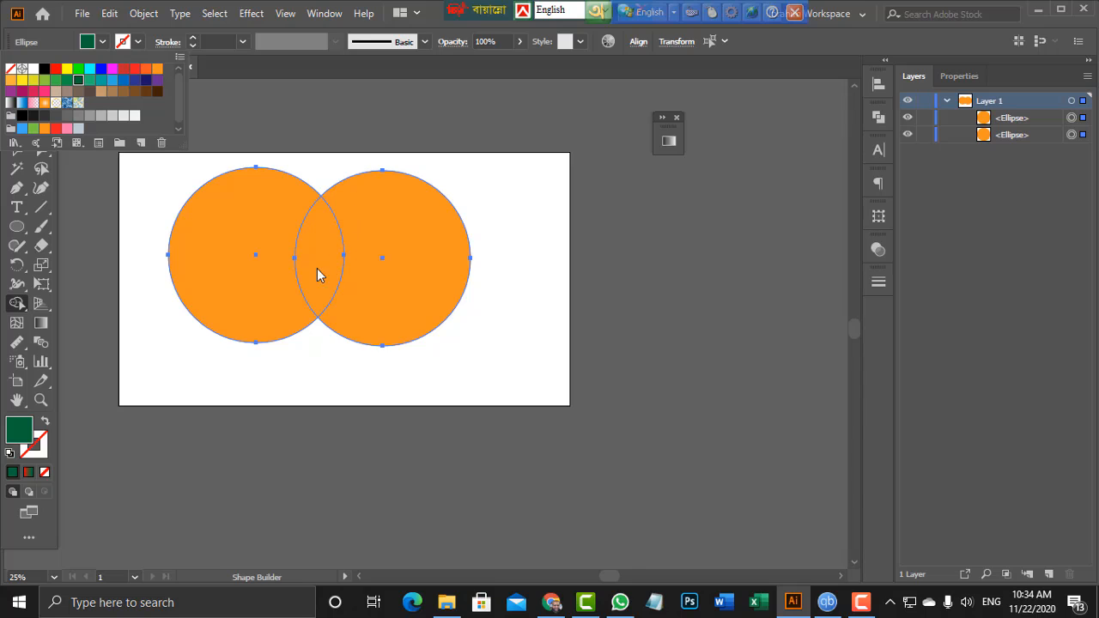
pyautogui.click(15, 308)
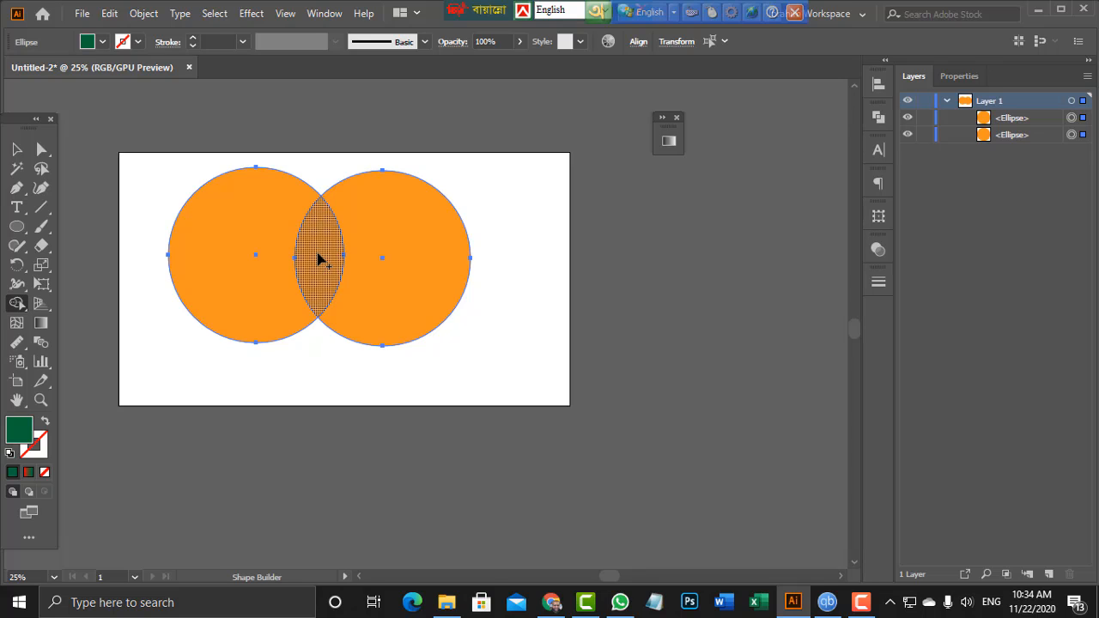
pyautogui.click(320, 259)
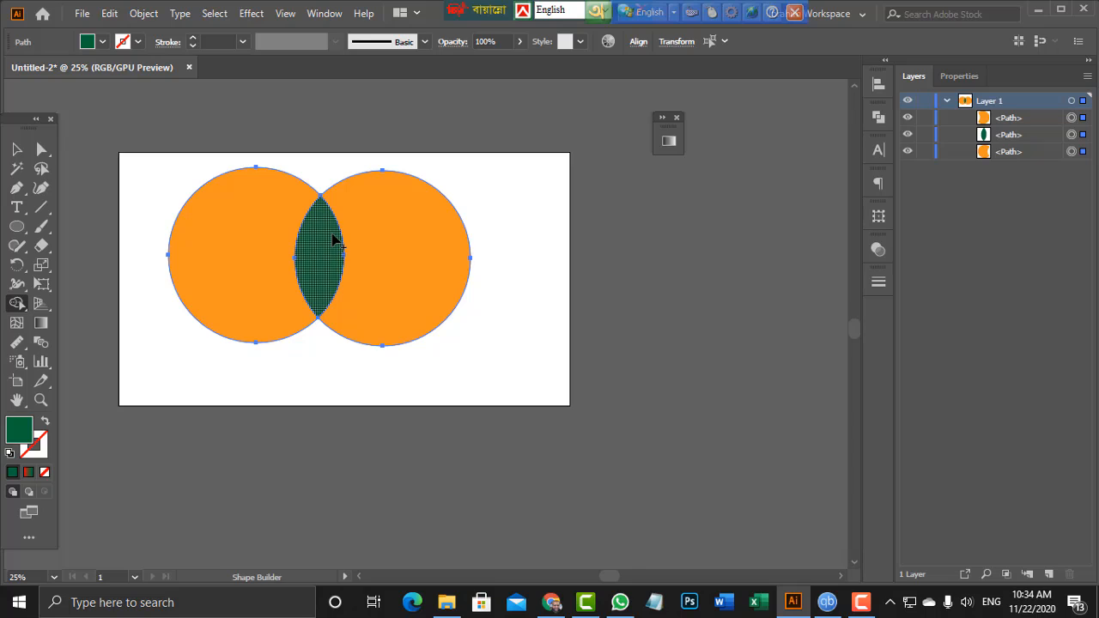
# - Delete the two orange pieces and the green overlap shape
pyautogui.click(16, 149)
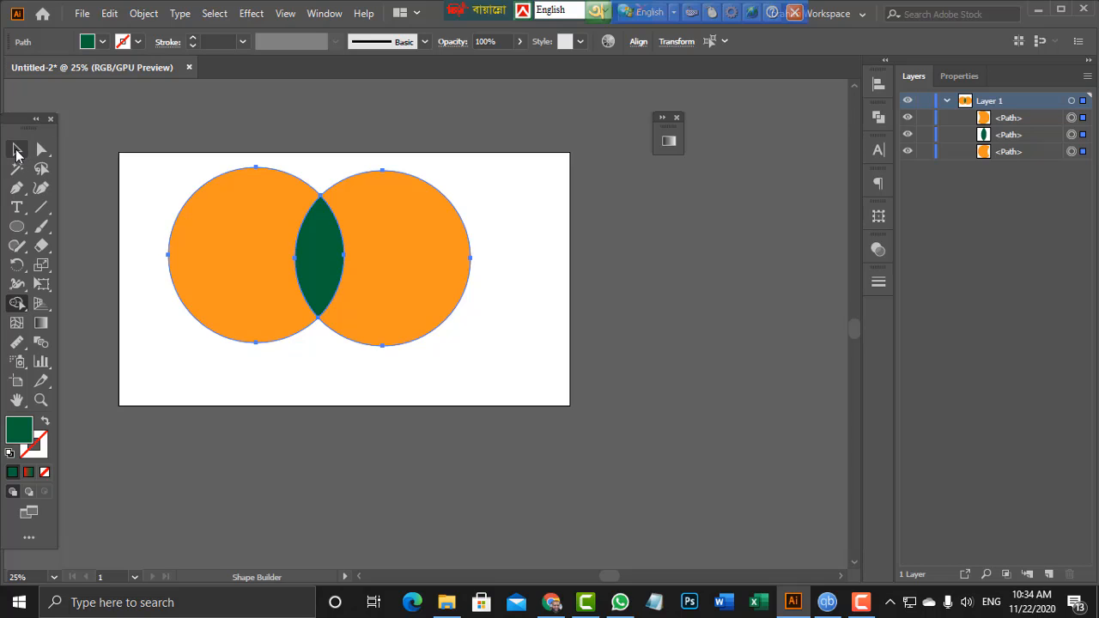
pyautogui.press('Delete')
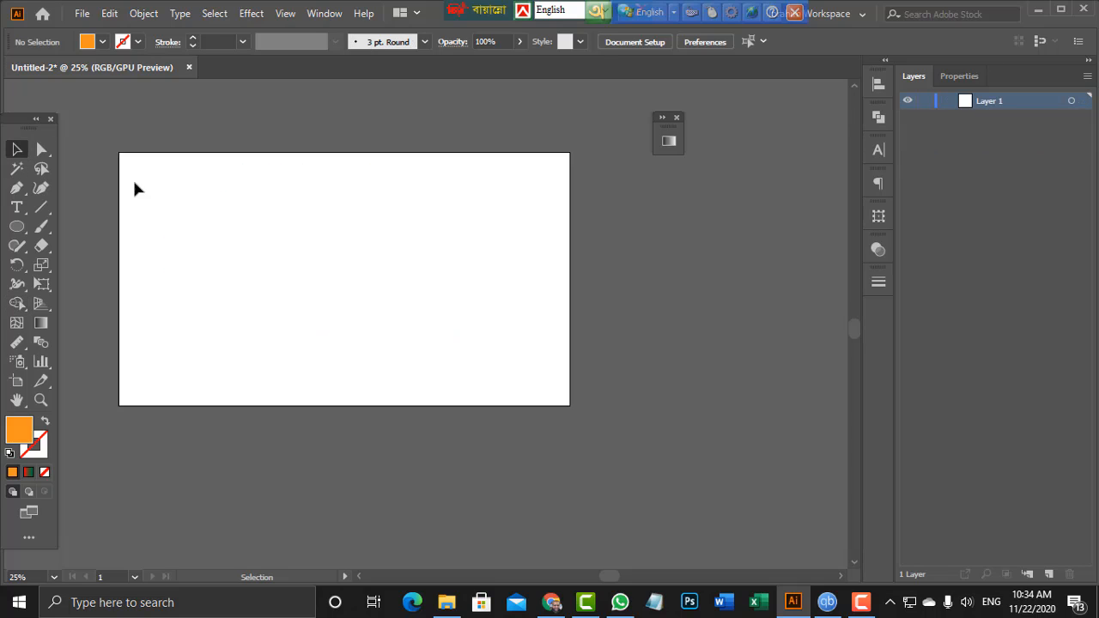
# - Draw an orange circle about 442 px in diameter in the artboard's upper left and place a level, partly overlapping copy to its right
pyautogui.click(17, 226)
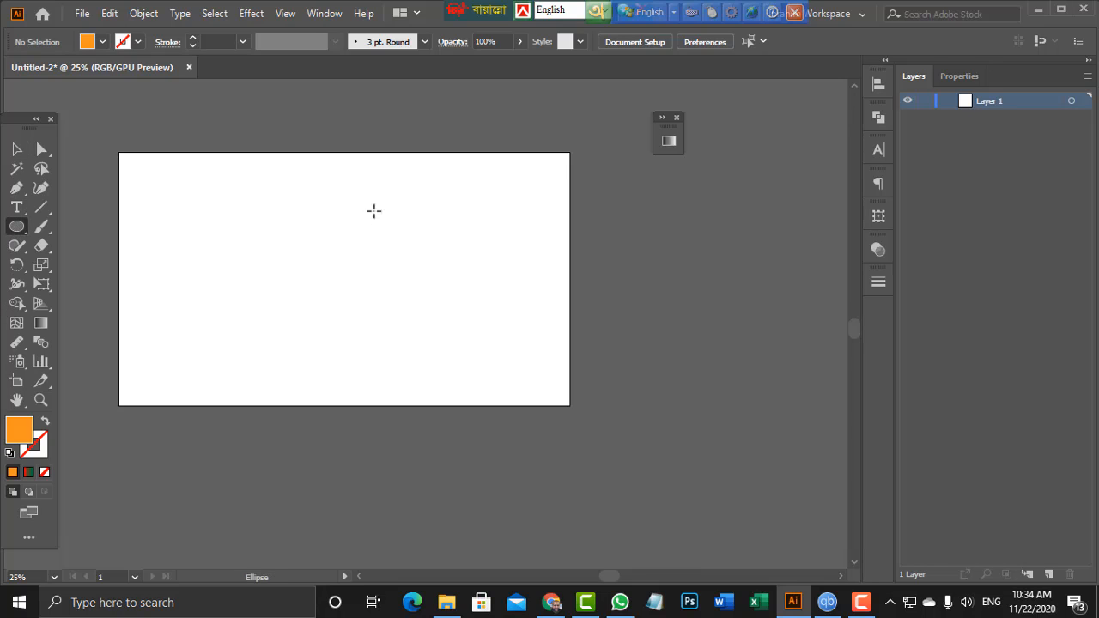
pyautogui.moveTo(257, 229); pyautogui.dragTo(310, 280)
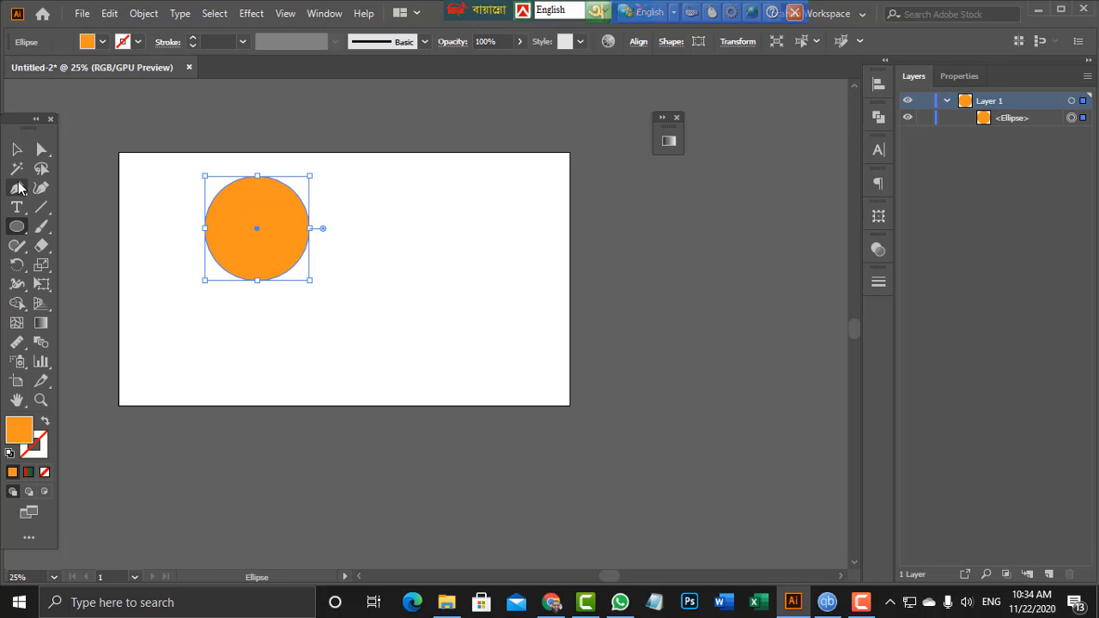
pyautogui.click(16, 149)
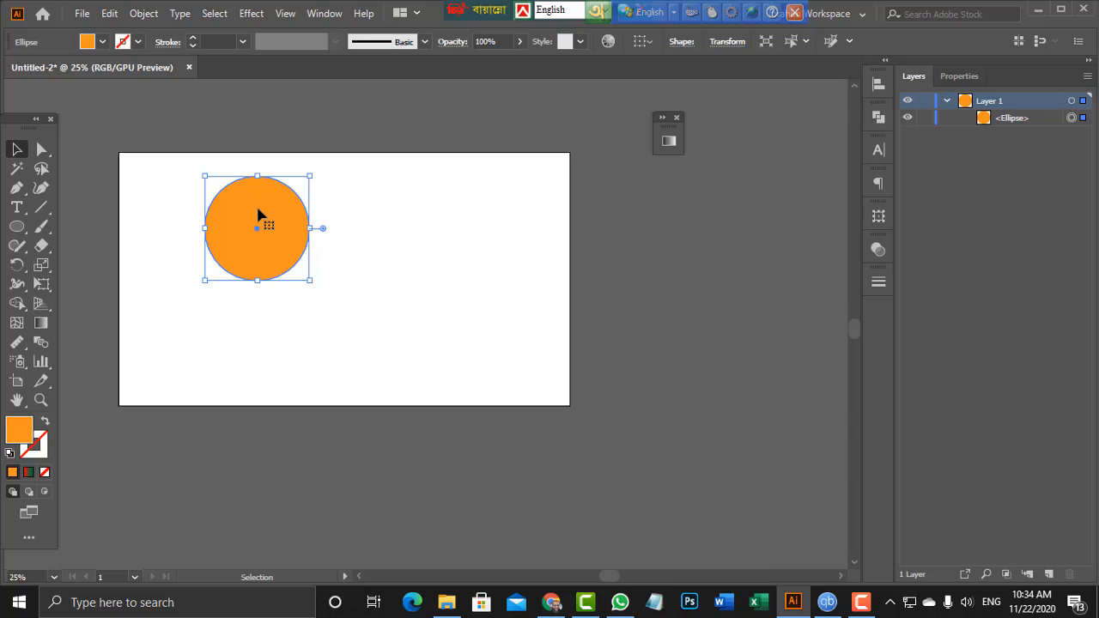
pyautogui.moveTo(258, 212); pyautogui.dragTo(333, 214)
# - Divide the two overlapping circles with the Pathfinder Divide operation
pyautogui.hotkey('ctrl', 'a')
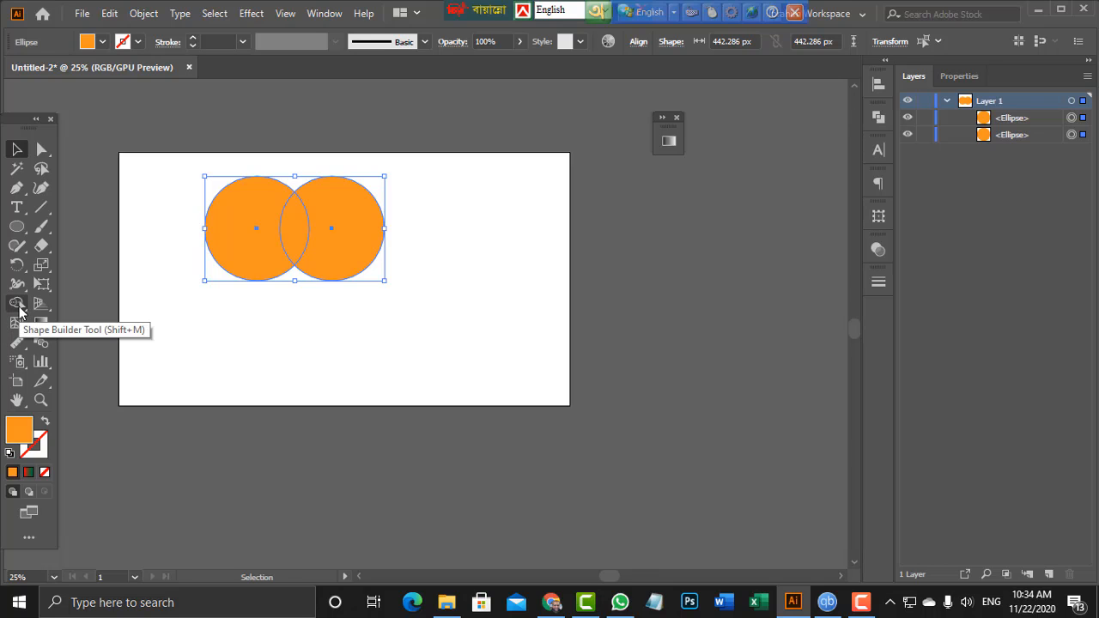
pyautogui.click(877, 117)
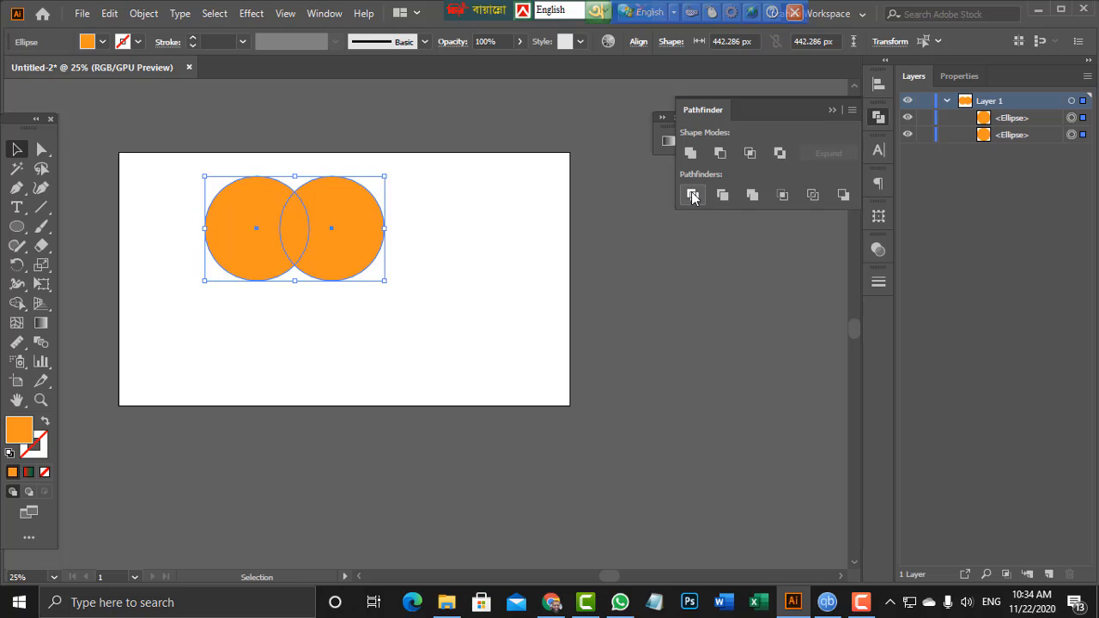
pyautogui.click(693, 196)
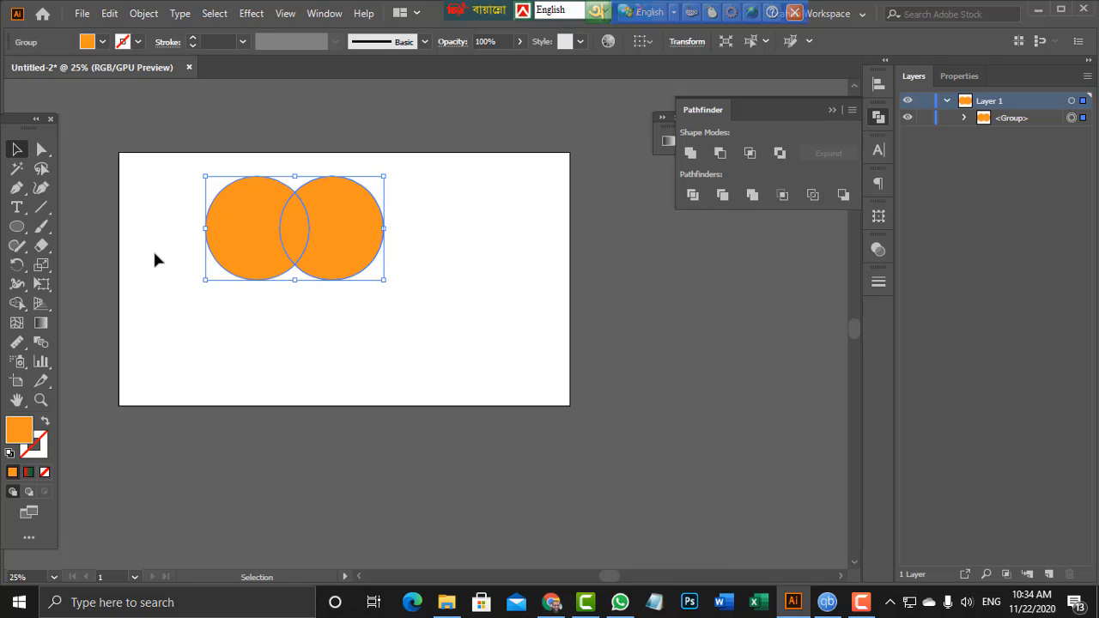
# - Ungroup the divided circles and delete the two outer pieces, keeping only the lens-shaped overlap
pyautogui.rightClick(277, 249)
pyautogui.click(348, 382)
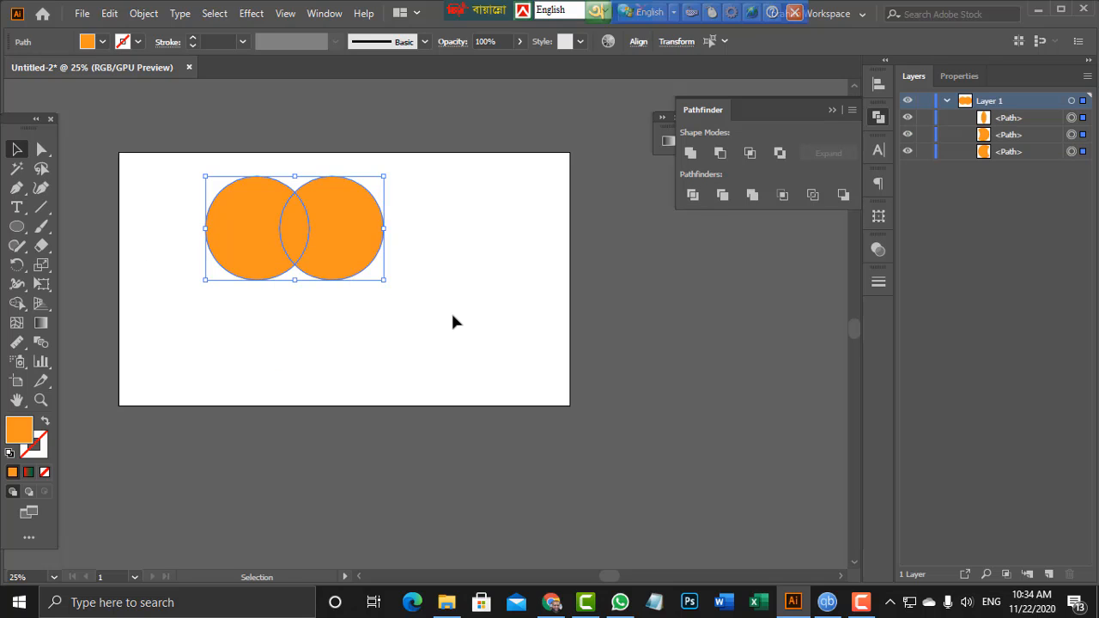
pyautogui.click(450, 311)
pyautogui.click(355, 241)
pyautogui.press('Delete')
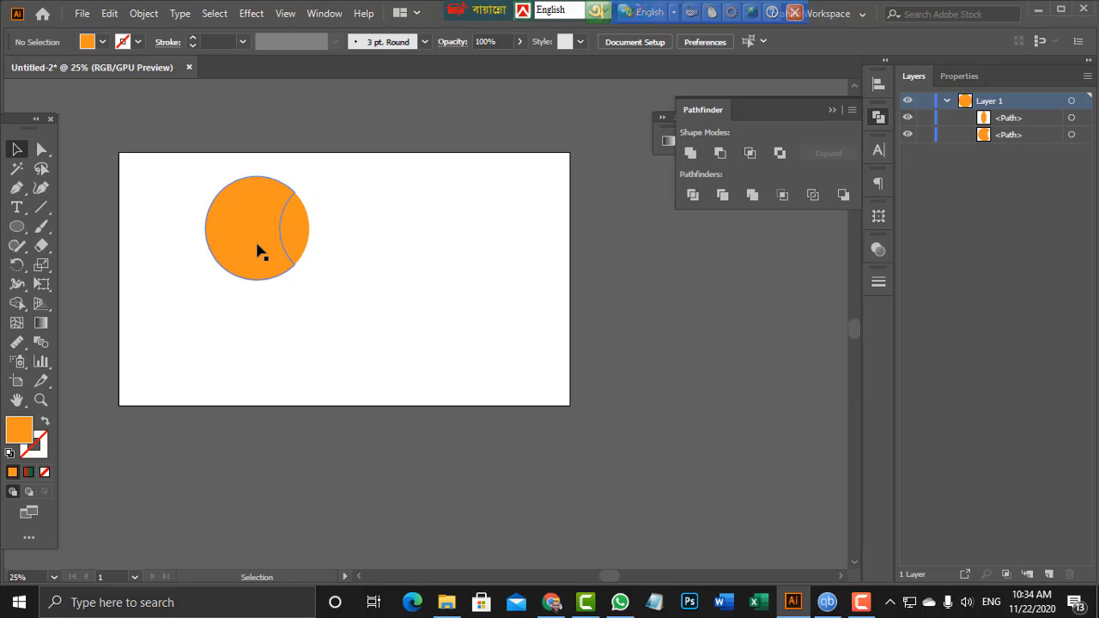
pyautogui.click(246, 241)
pyautogui.press('Delete')
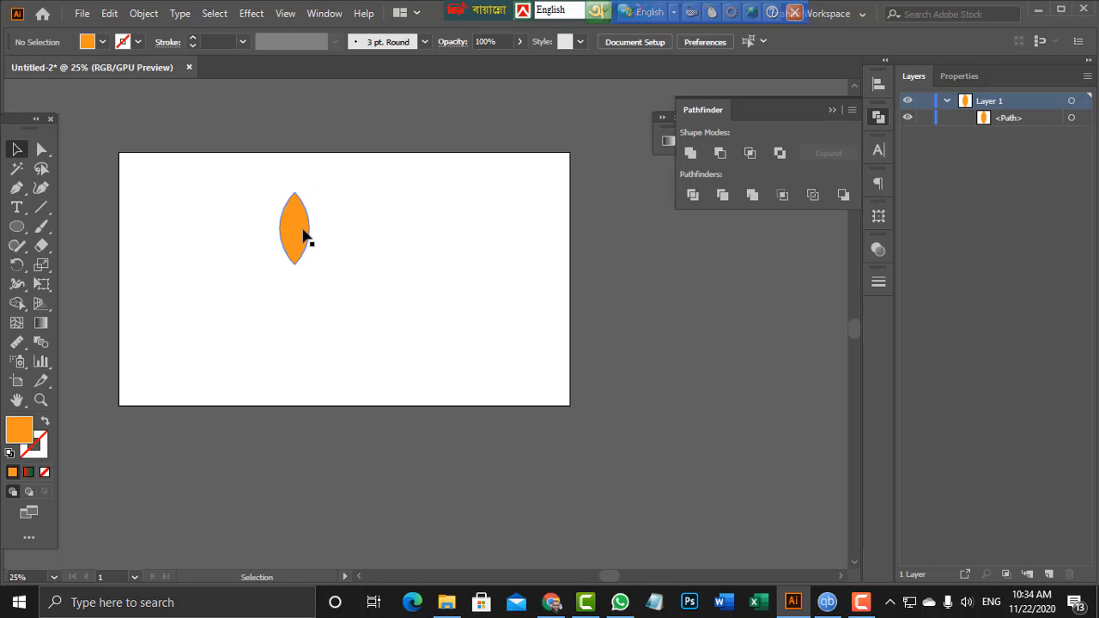
# - Move the orange lens shape slightly down and enlarge it proportionally from its centre to about twice its size
pyautogui.moveTo(305, 238); pyautogui.dragTo(305, 249)
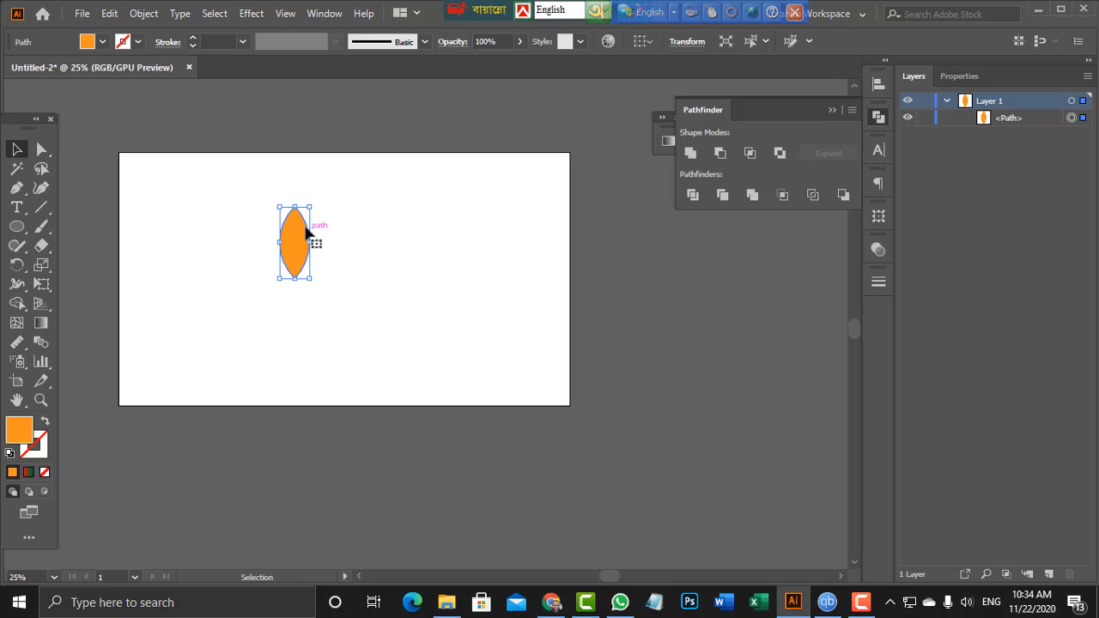
pyautogui.moveTo(309, 208); pyautogui.dragTo(326, 171)
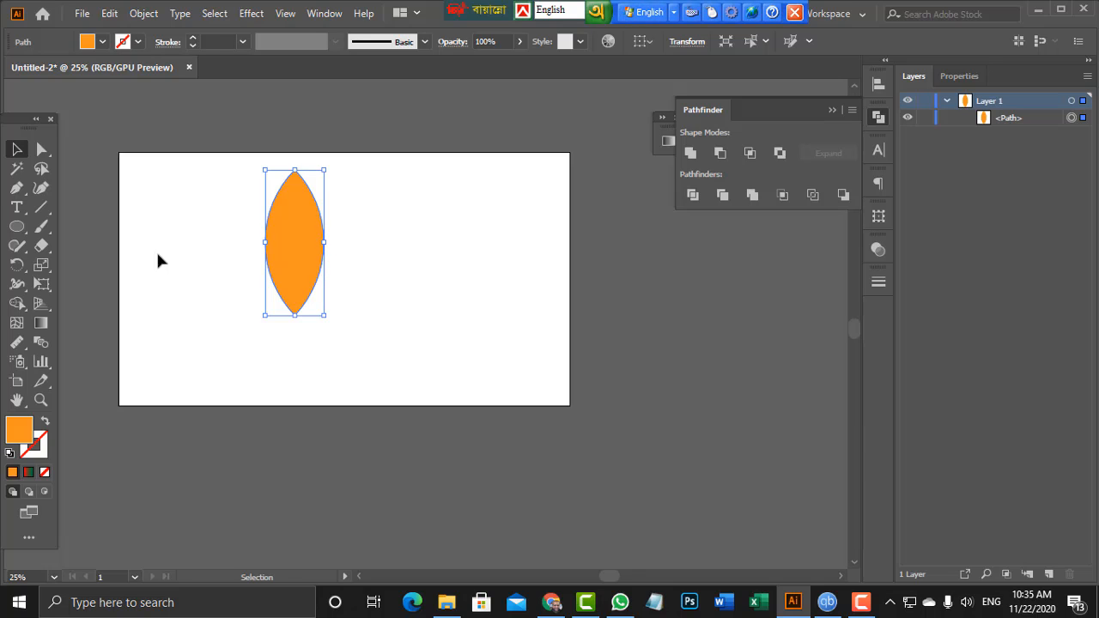
# - Make a rotated copy of the petal around its bottom anchor point, using an angle of 360/30
pyautogui.click(16, 266)
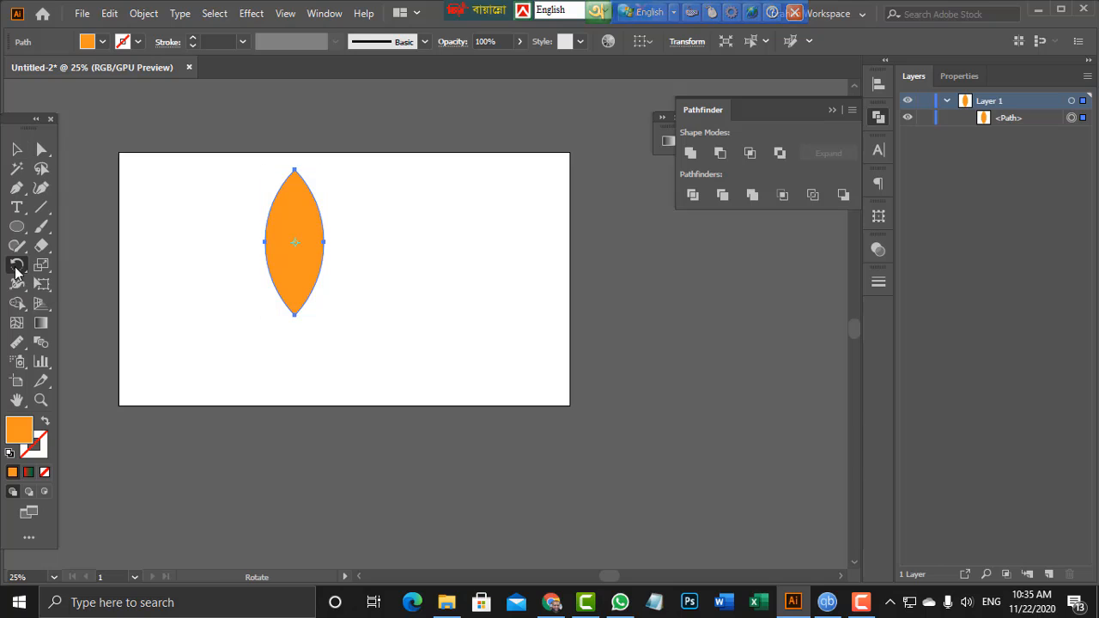
pyautogui.keyDown('alt'); pyautogui.click(295, 316); pyautogui.keyUp('alt')
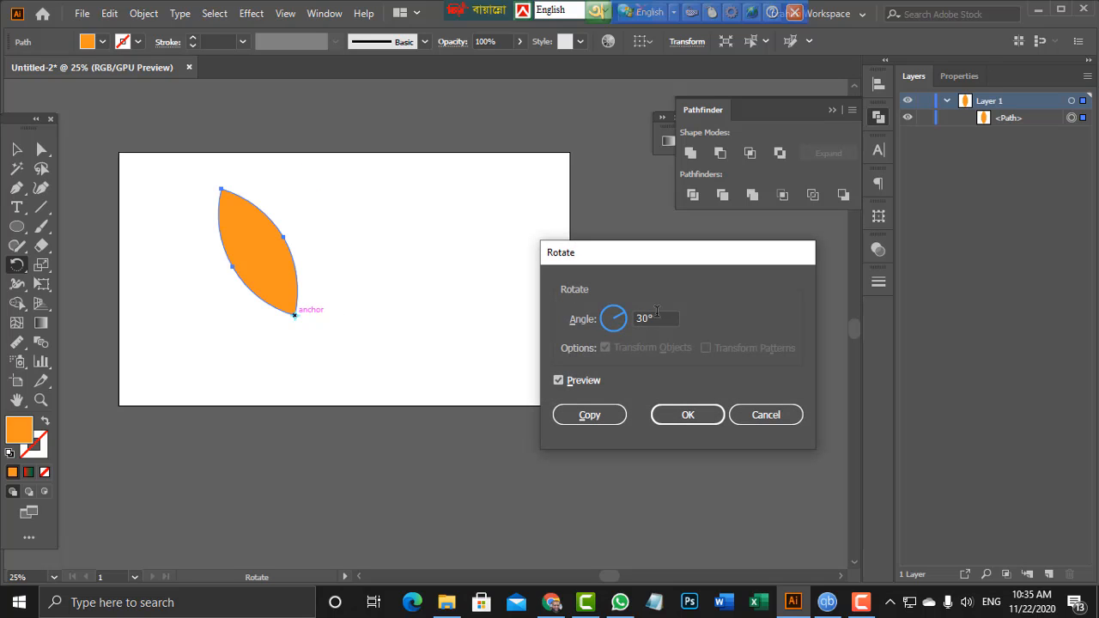
pyautogui.click(590, 318)
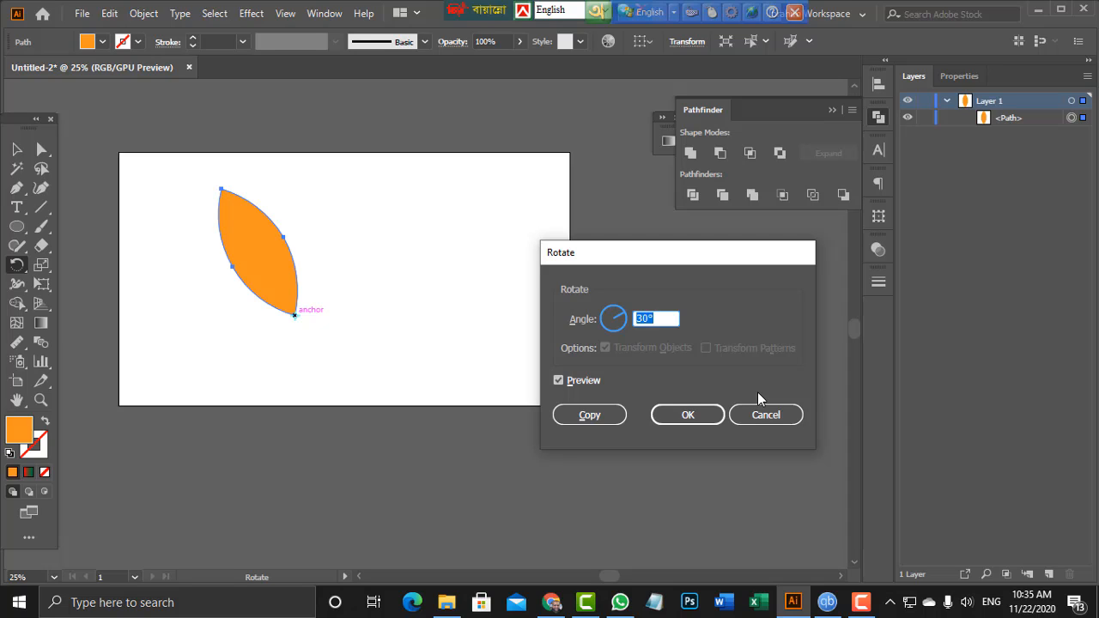
pyautogui.write('360/30')
pyautogui.click(590, 415)
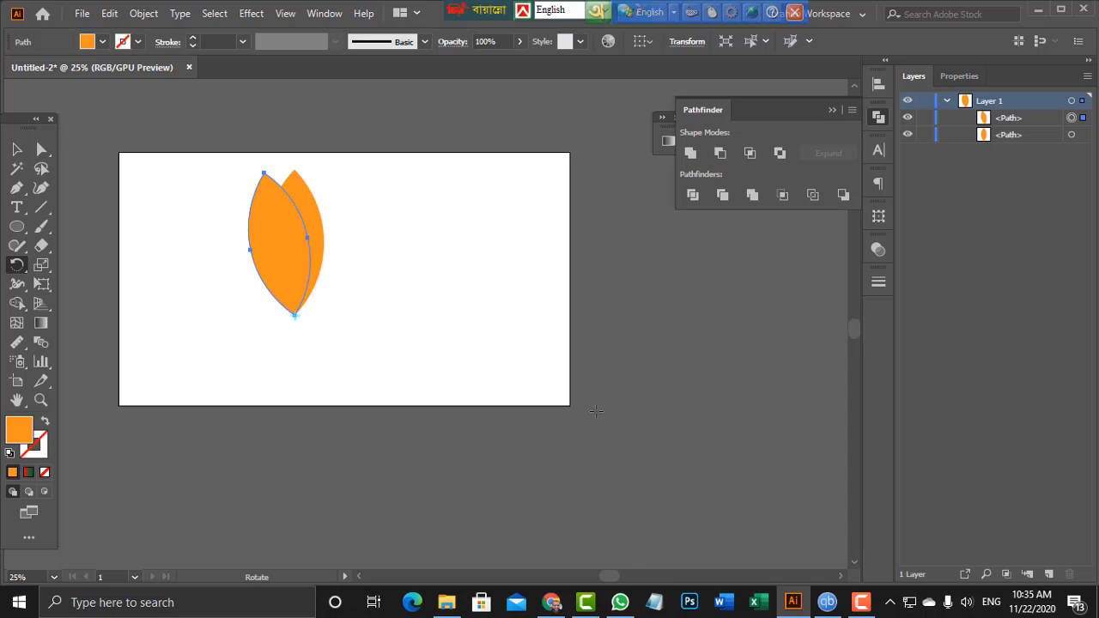
# - Repeat the rotated copy until the petals form a complete circular flower
pyautogui.hotkey('ctrl', 'd')
pyautogui.hotkey('ctrl', 'd')
pyautogui.hotkey('ctrl', 'd')
pyautogui.hotkey('ctrl', 'd')
pyautogui.hotkey('ctrl', 'd')
pyautogui.hotkey('ctrl', 'd')
pyautogui.hotkey('ctrl', 'd')
pyautogui.hotkey('ctrl', 'd')
pyautogui.hotkey('ctrl', 'd')
pyautogui.hotkey('ctrl', 'd')
pyautogui.hotkey('ctrl', 'd')
pyautogui.hotkey('ctrl', 'd')
pyautogui.hotkey('ctrl', 'd')
pyautogui.hotkey('ctrl', 'd')
pyautogui.hotkey('ctrl', 'd')
pyautogui.hotkey('ctrl', 'd')
pyautogui.hotkey('ctrl', 'd')
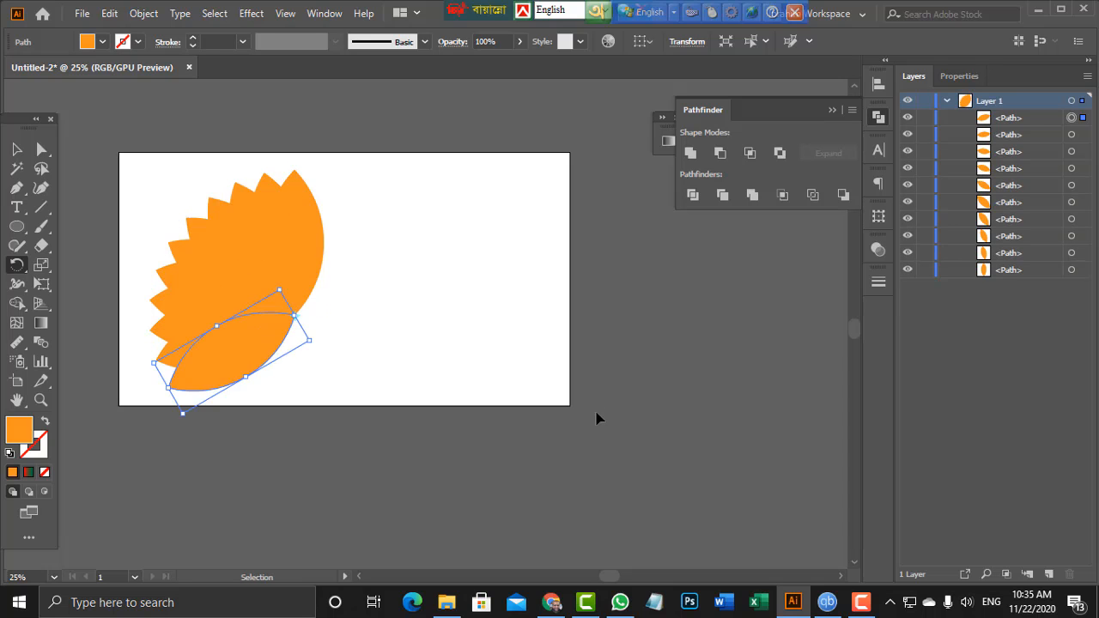
pyautogui.hotkey('ctrl', 'd')
pyautogui.hotkey('ctrl', 'd')
pyautogui.hotkey('ctrl', 'd')
pyautogui.hotkey('ctrl', 'd')
pyautogui.hotkey('ctrl', 'd')
pyautogui.hotkey('ctrl', 'd')
pyautogui.hotkey('ctrl', 'd')
pyautogui.hotkey('ctrl', 'd')
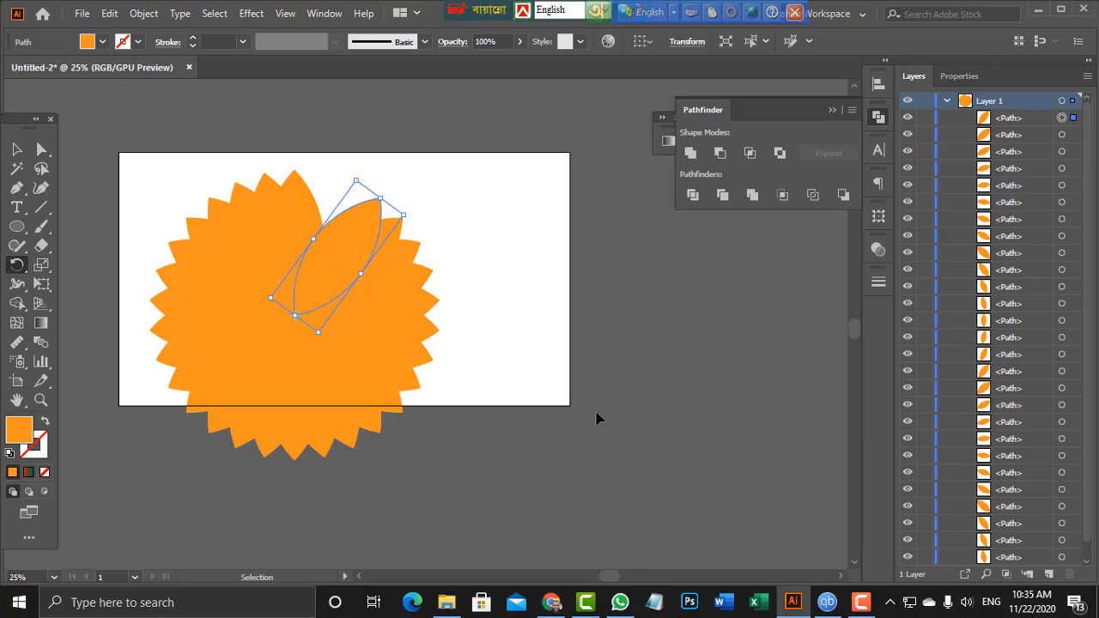
pyautogui.hotkey('ctrl', 'd')
pyautogui.hotkey('ctrl', 'd')
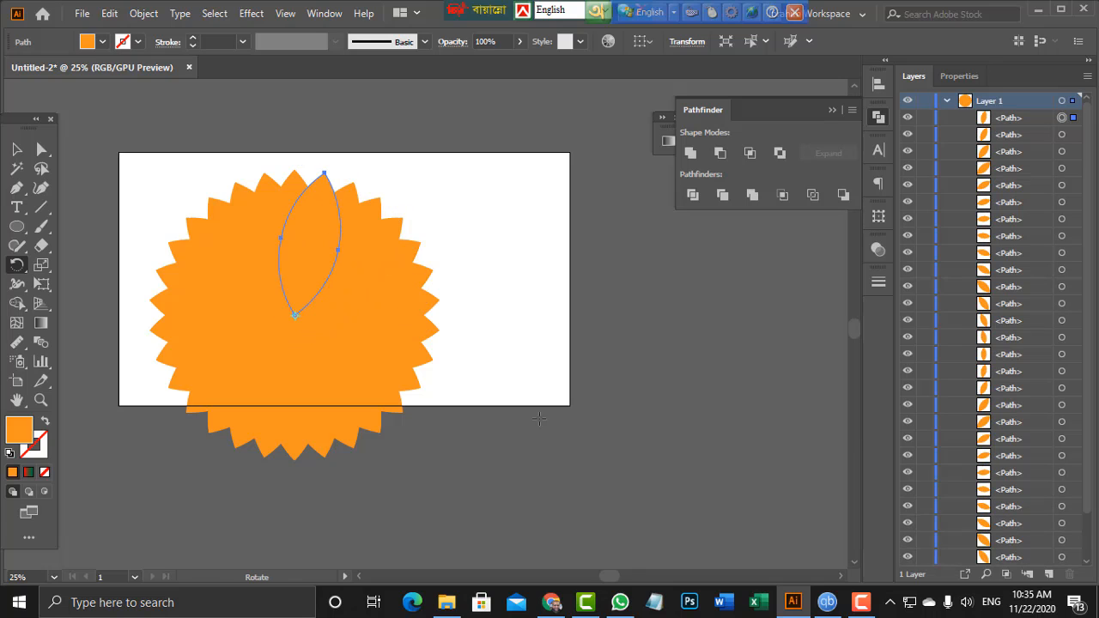
# - Select all petals and use the Shape Builder tool with a white fill to recolour one narrow segment just left of the flower's centre
pyautogui.click(16, 149)
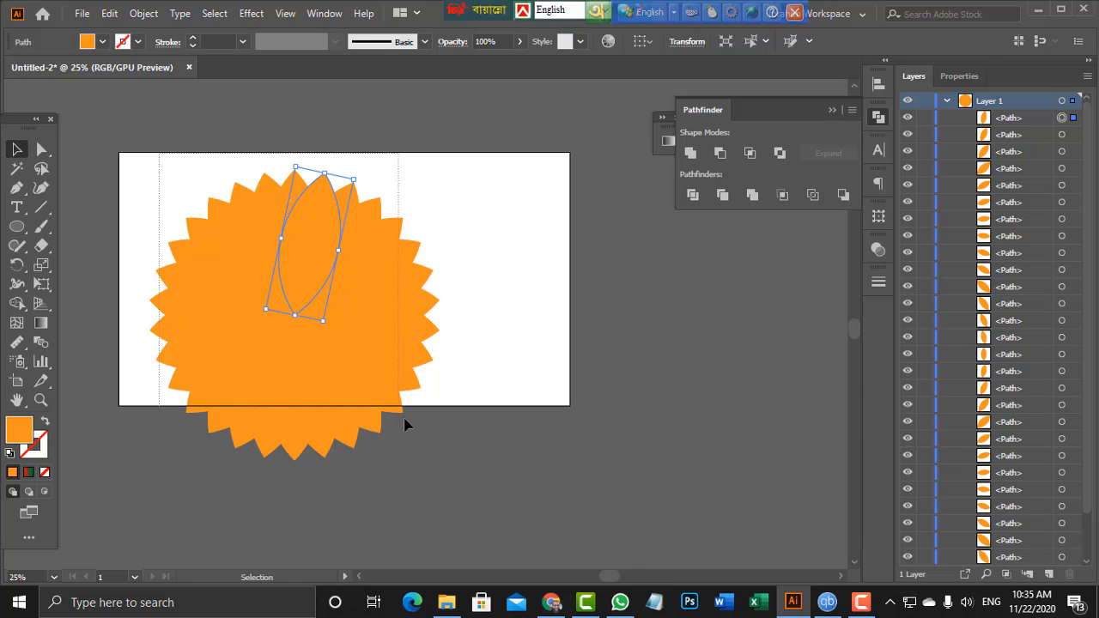
pyautogui.hotkey('ctrl', 'a')
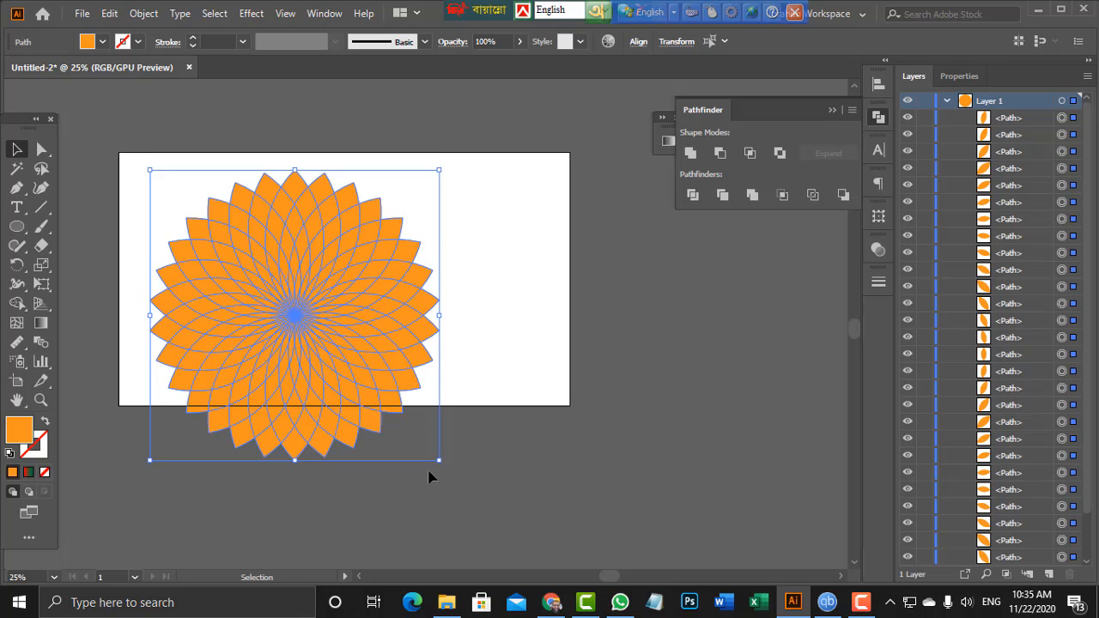
pyautogui.click(18, 305)
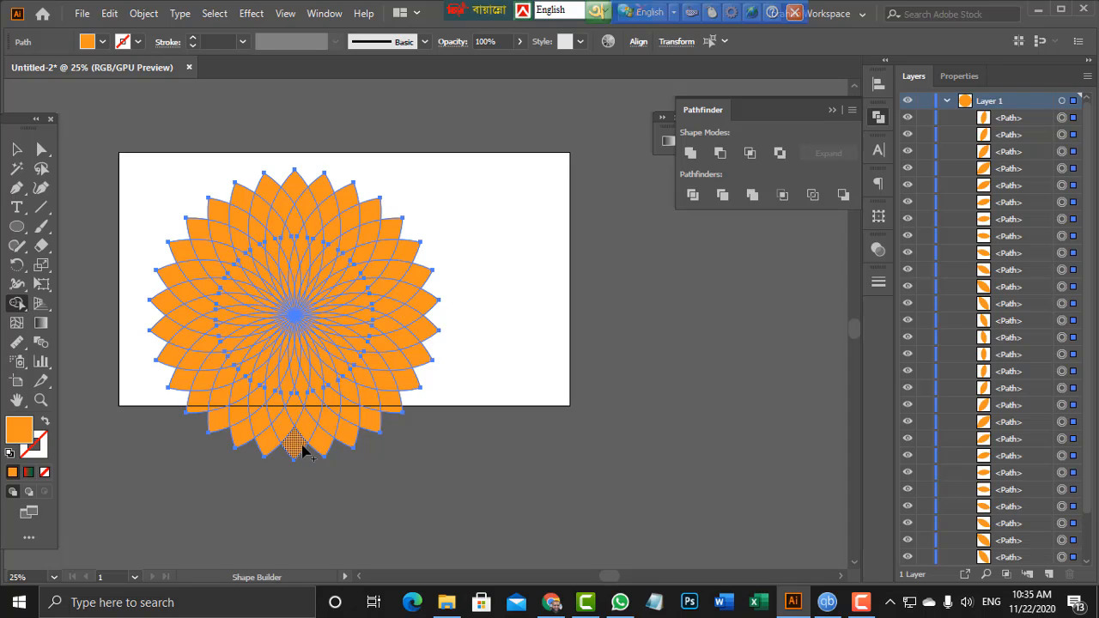
pyautogui.click(103, 43)
pyautogui.click(29, 70)
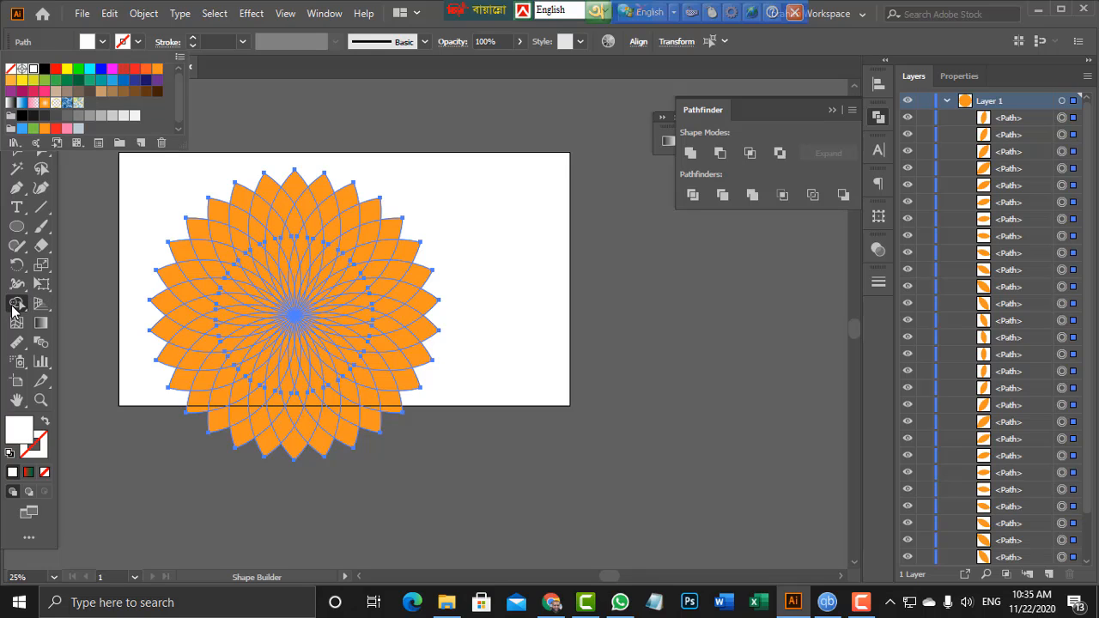
pyautogui.click(15, 305)
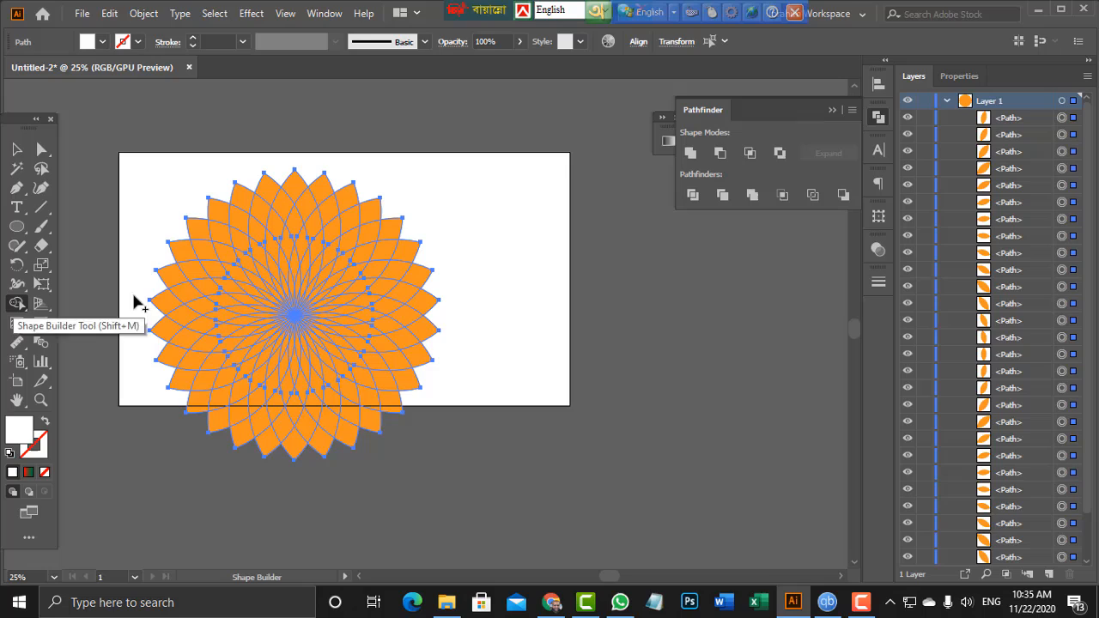
pyautogui.click(269, 314)
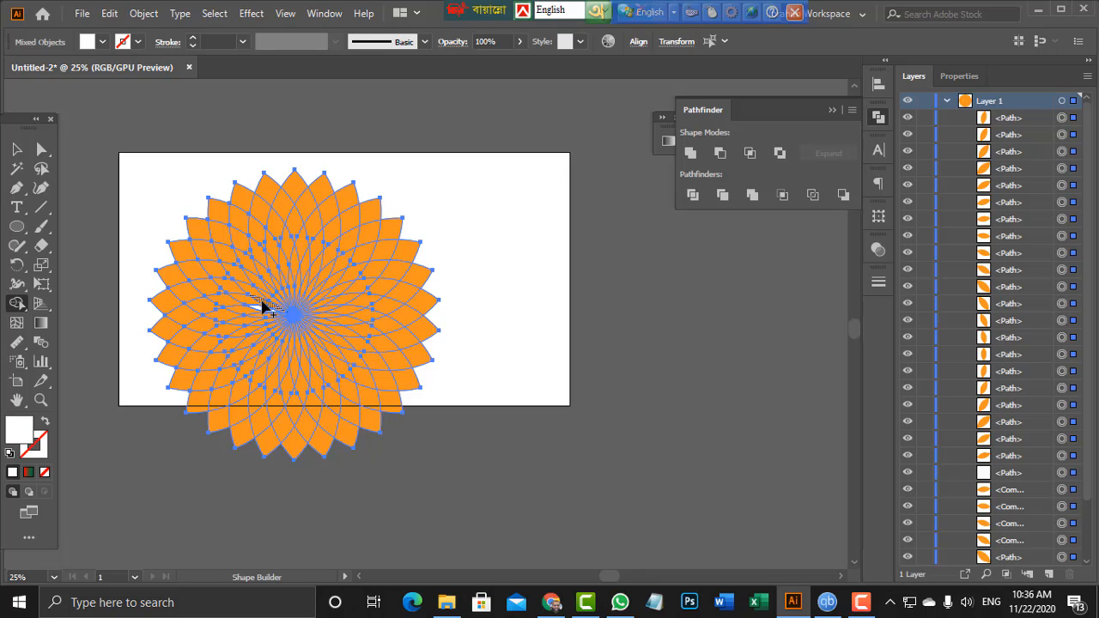
# - Recolour the narrow segments around the flower's centre white with the Shape Builder tool, clockwise from the upper left to the bottom
pyautogui.press('z')
pyautogui.click(263, 304)
pyautogui.click(381, 320)
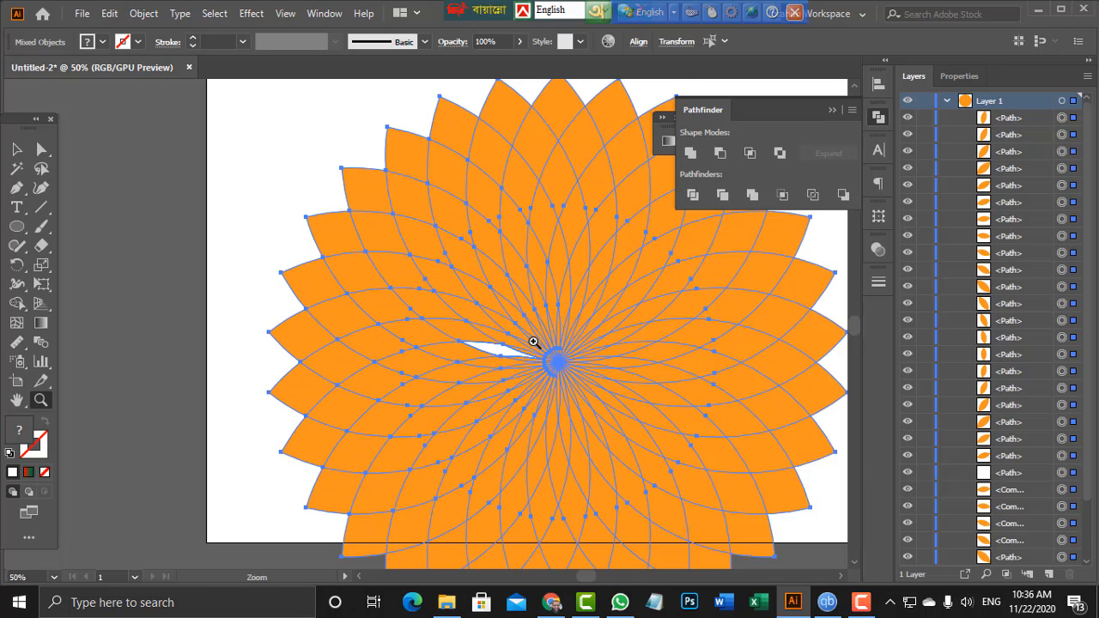
pyautogui.click(533, 342)
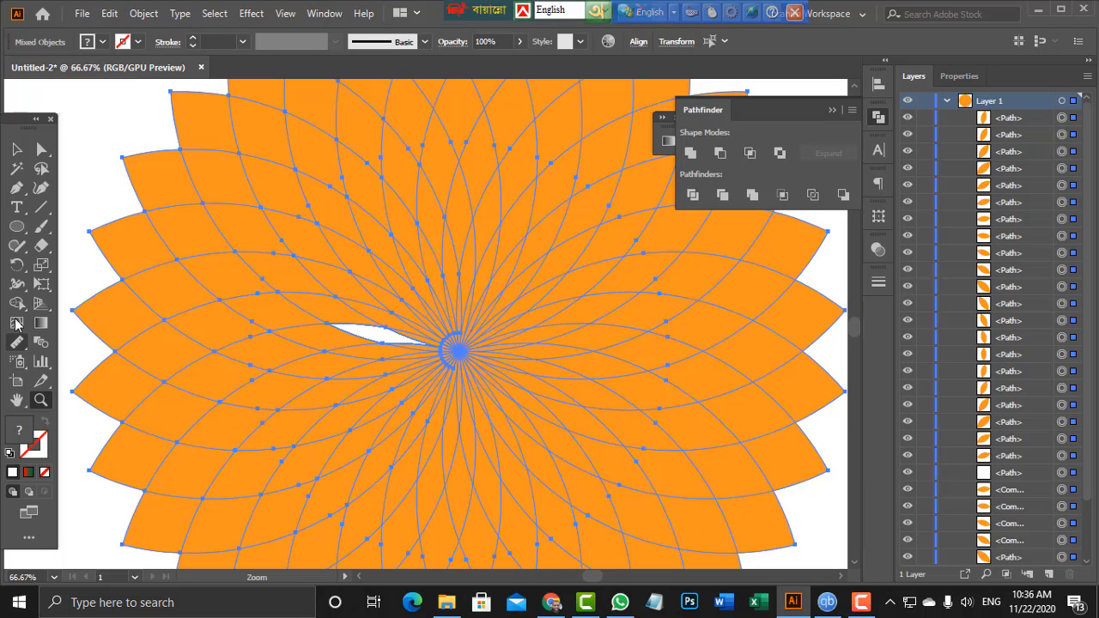
pyautogui.click(16, 303)
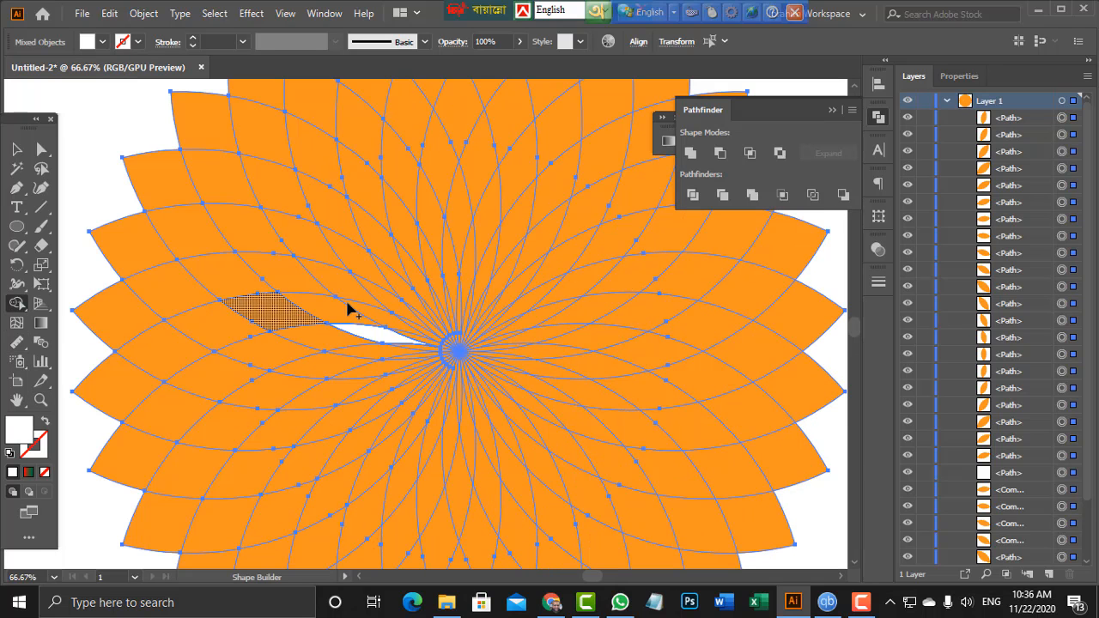
pyautogui.click(395, 321)
pyautogui.click(400, 313)
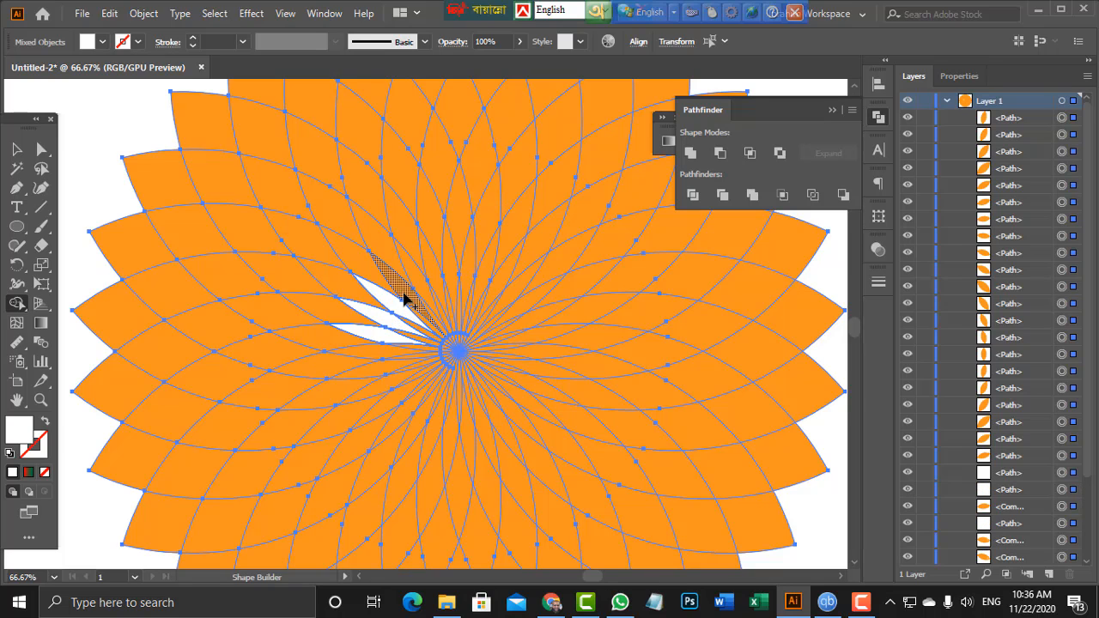
pyautogui.click(409, 296)
pyautogui.click(418, 289)
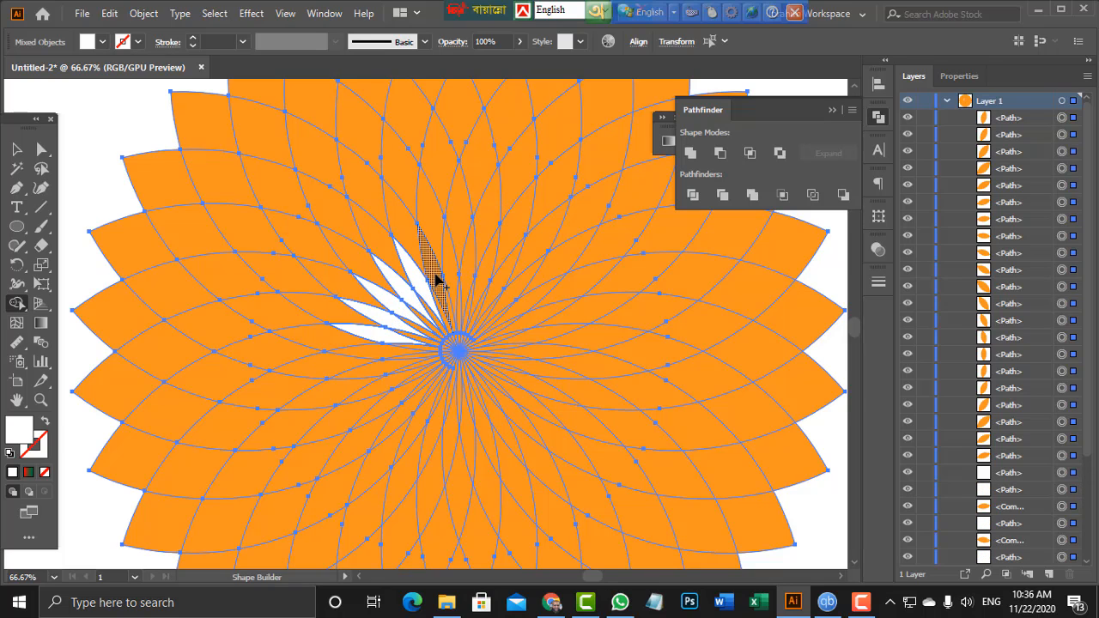
pyautogui.click(440, 274)
pyautogui.click(455, 271)
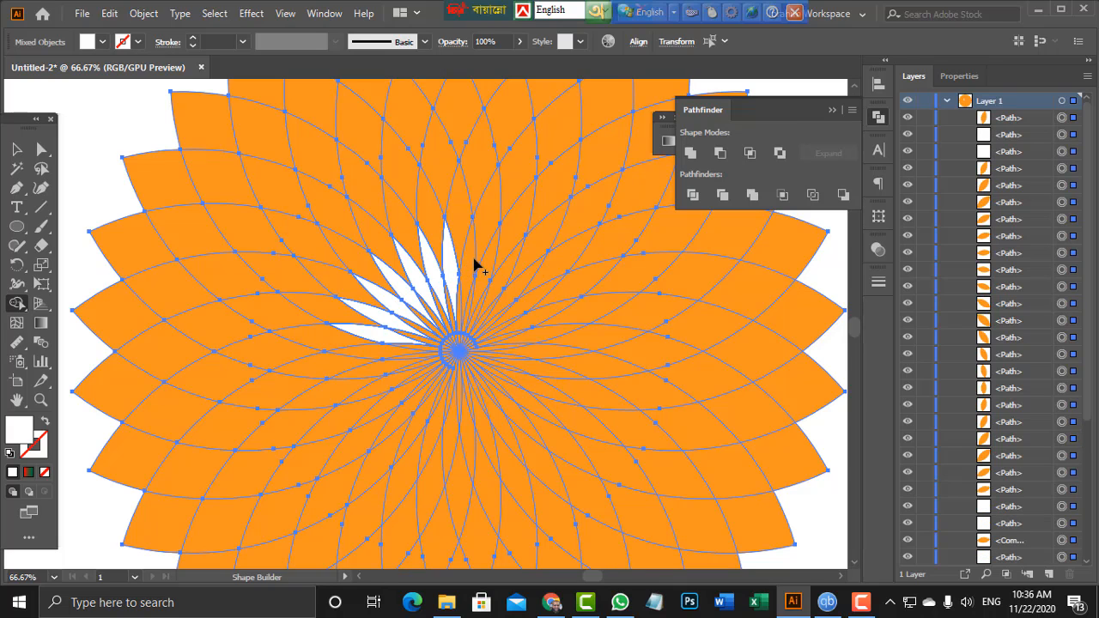
pyautogui.click(471, 265)
pyautogui.click(491, 273)
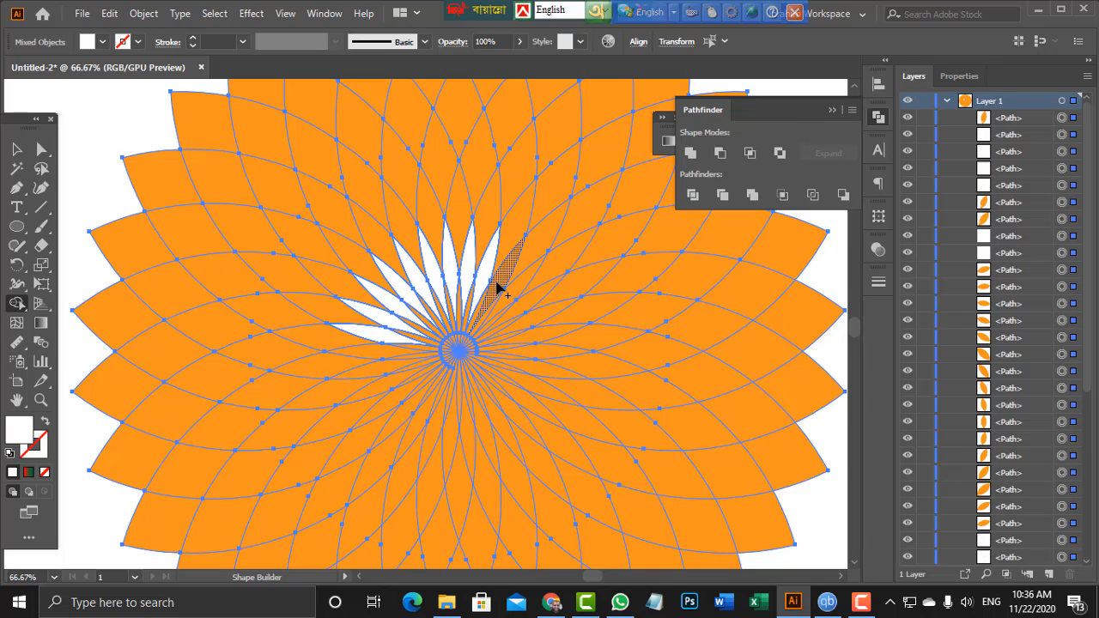
pyautogui.click(500, 289)
pyautogui.click(516, 297)
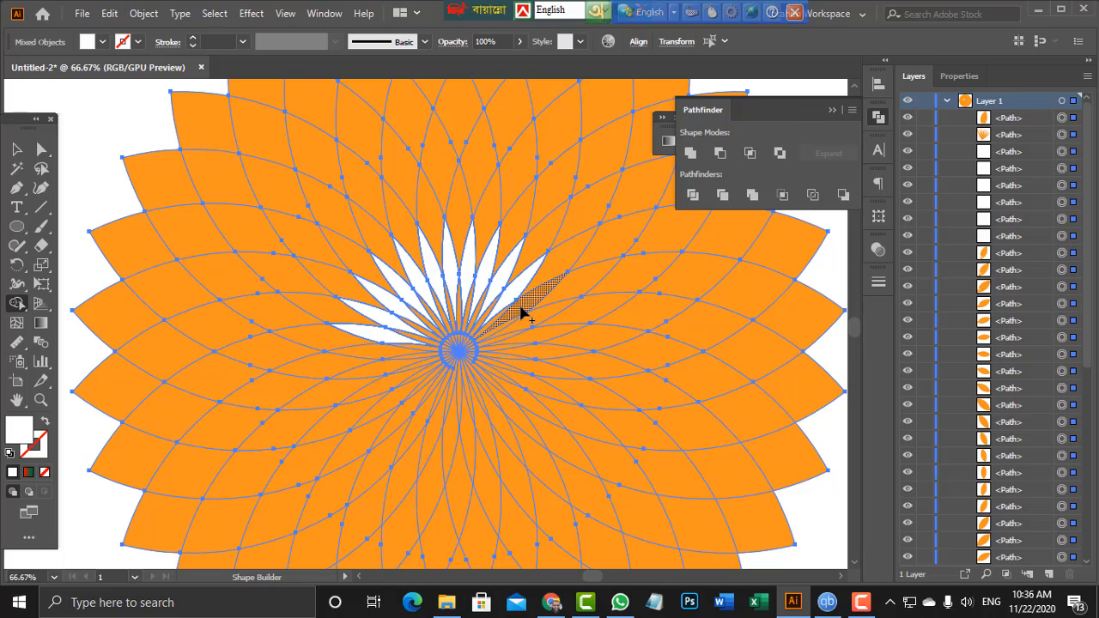
pyautogui.click(520, 314)
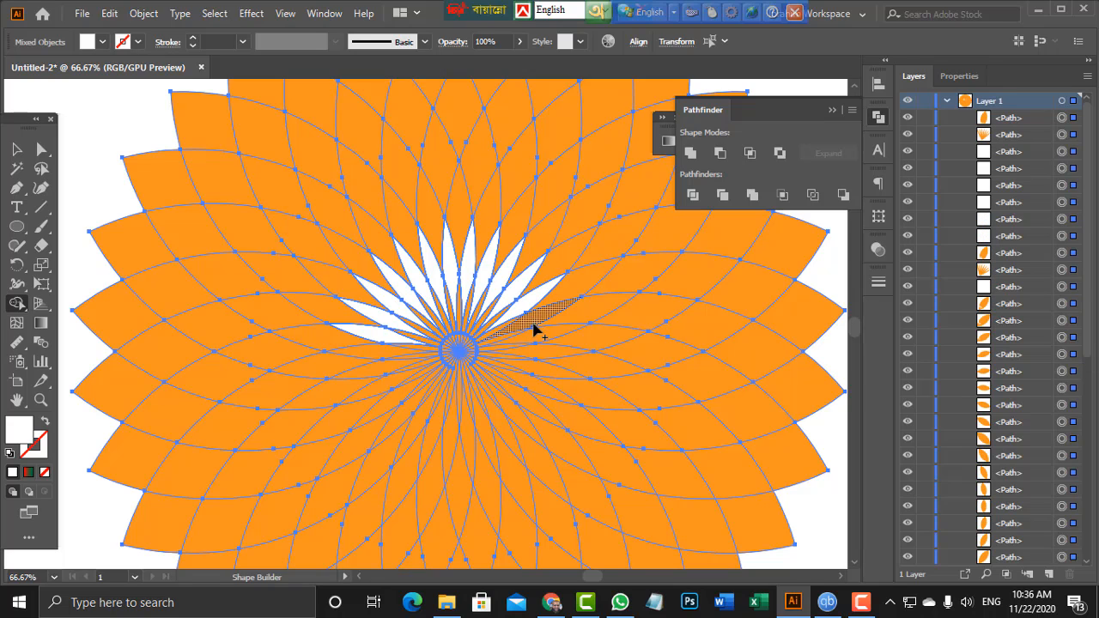
pyautogui.click(538, 335)
pyautogui.click(540, 345)
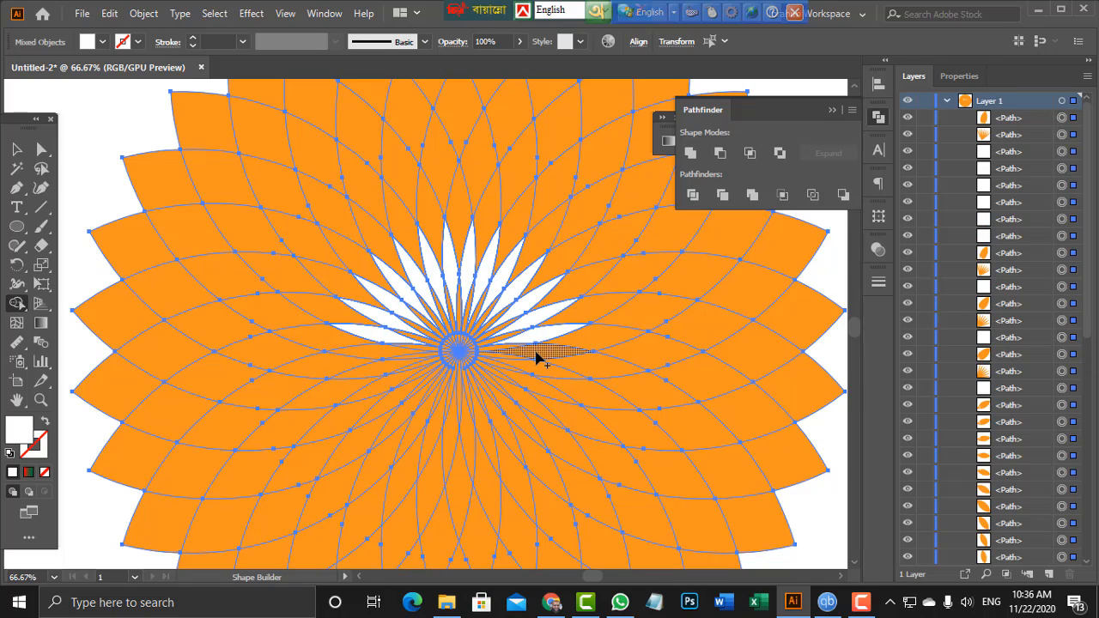
pyautogui.click(529, 361)
pyautogui.click(531, 375)
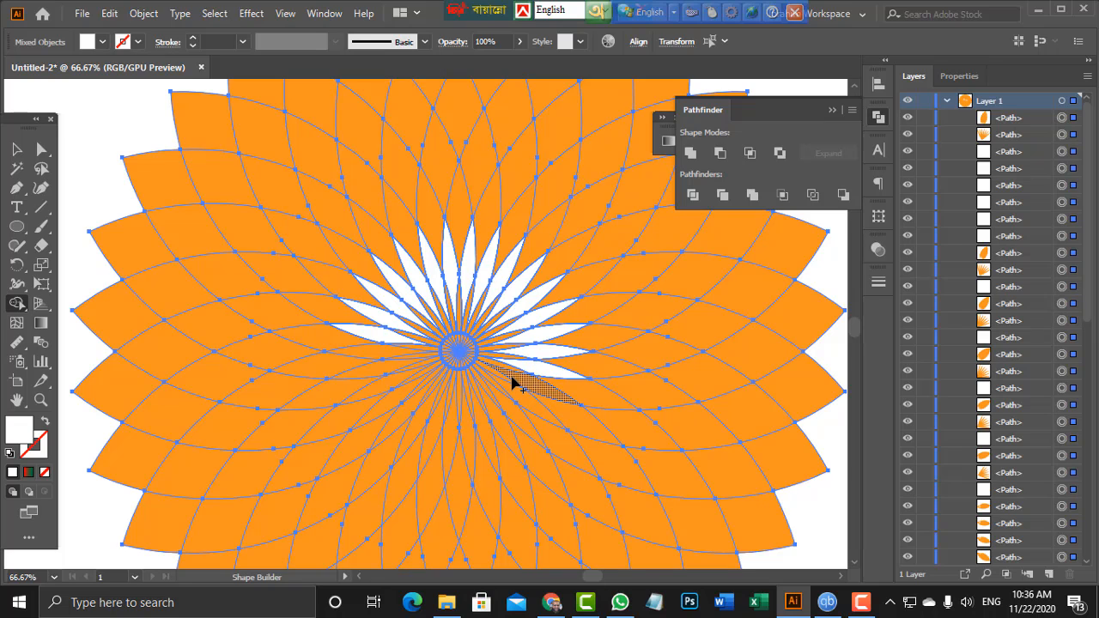
pyautogui.click(514, 395)
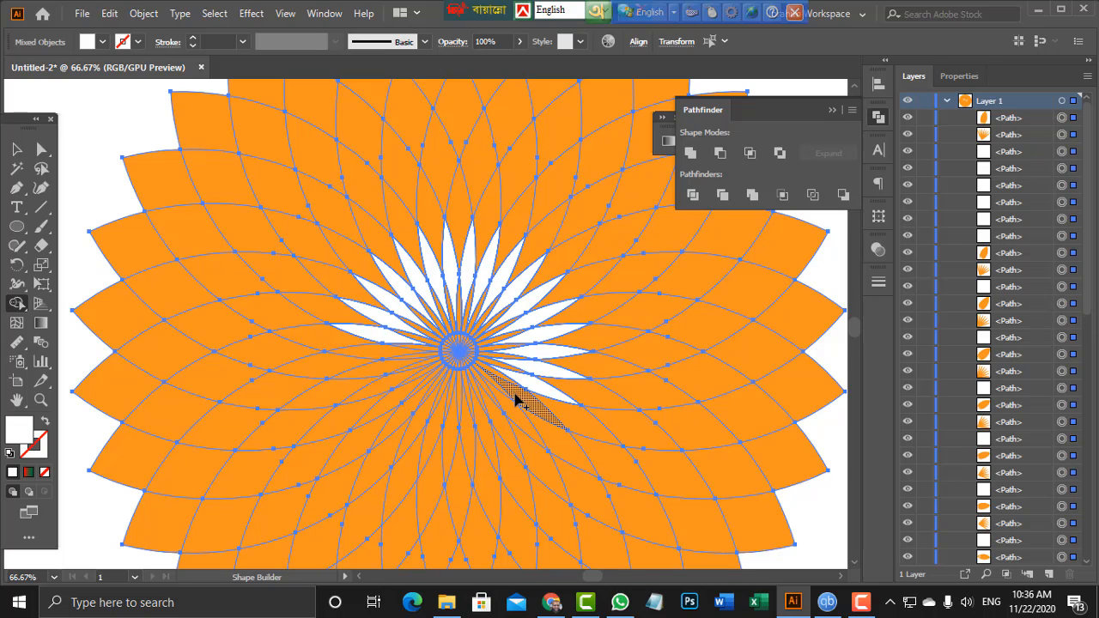
pyautogui.click(515, 409)
pyautogui.click(514, 419)
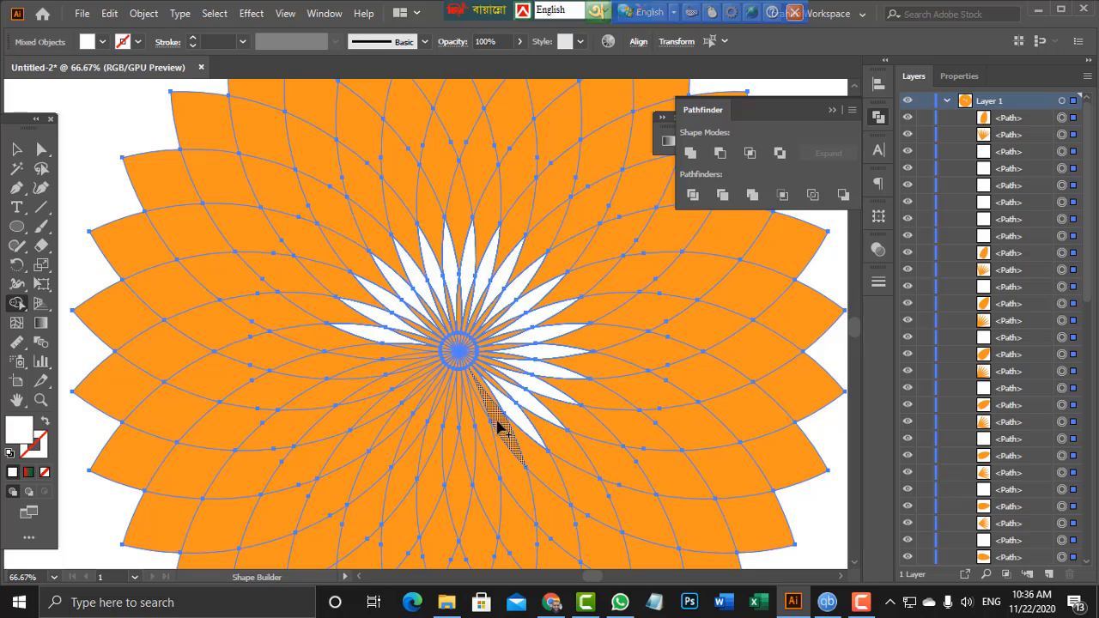
pyautogui.click(498, 427)
pyautogui.click(482, 427)
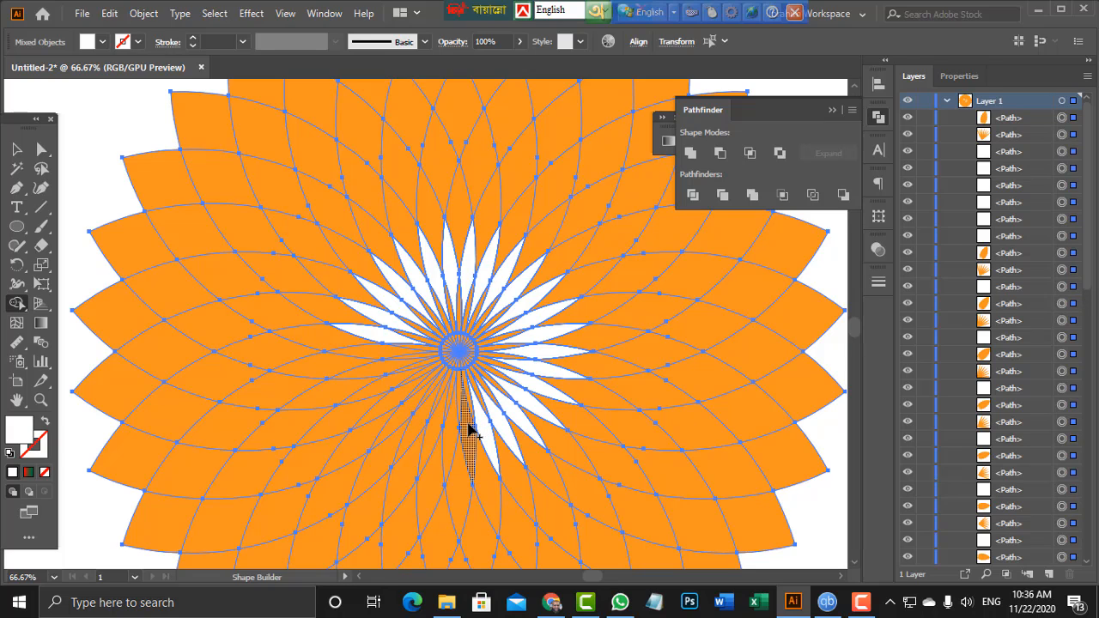
pyautogui.click(467, 429)
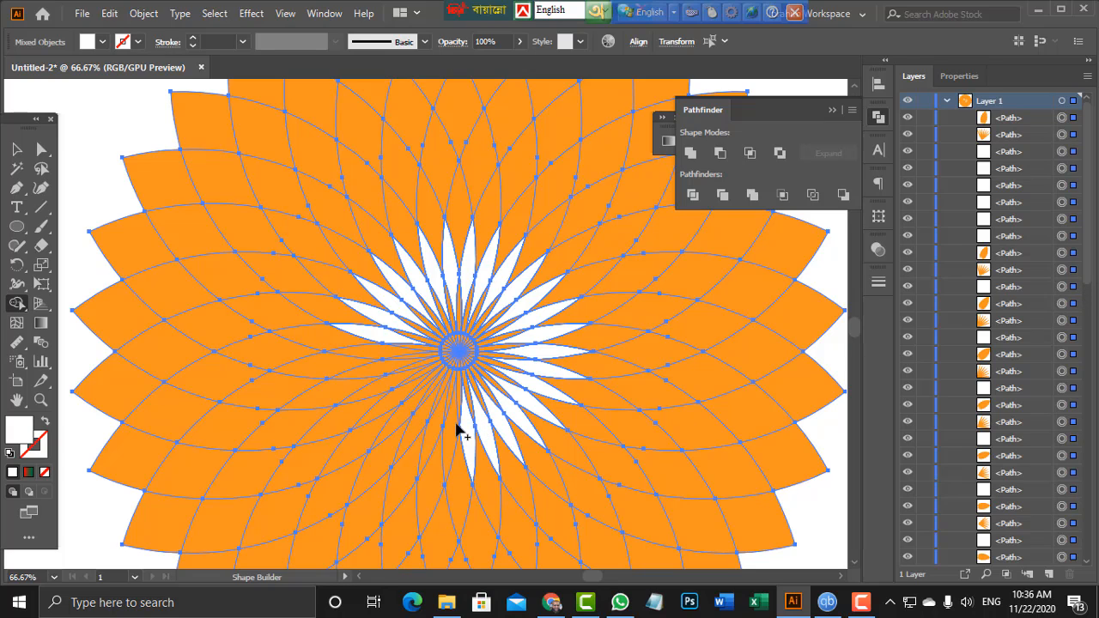
# - Recolour the remaining narrow segments around the flower's centre dark green with the Shape Builder tool, clockwise from the bottom to the left
pyautogui.click(101, 43)
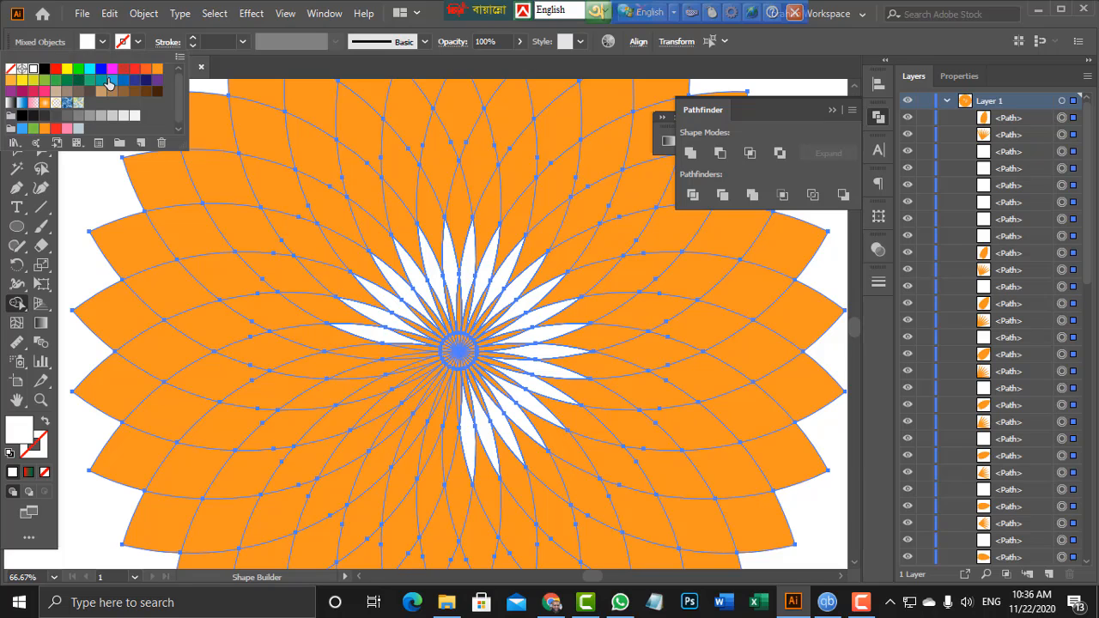
pyautogui.click(79, 77)
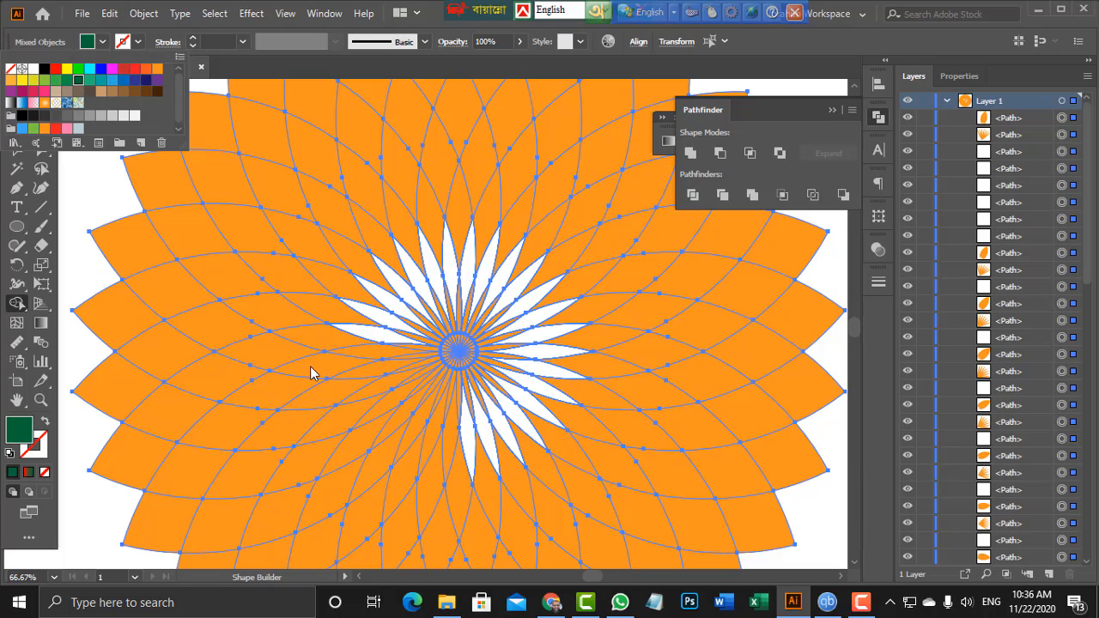
pyautogui.click(88, 166)
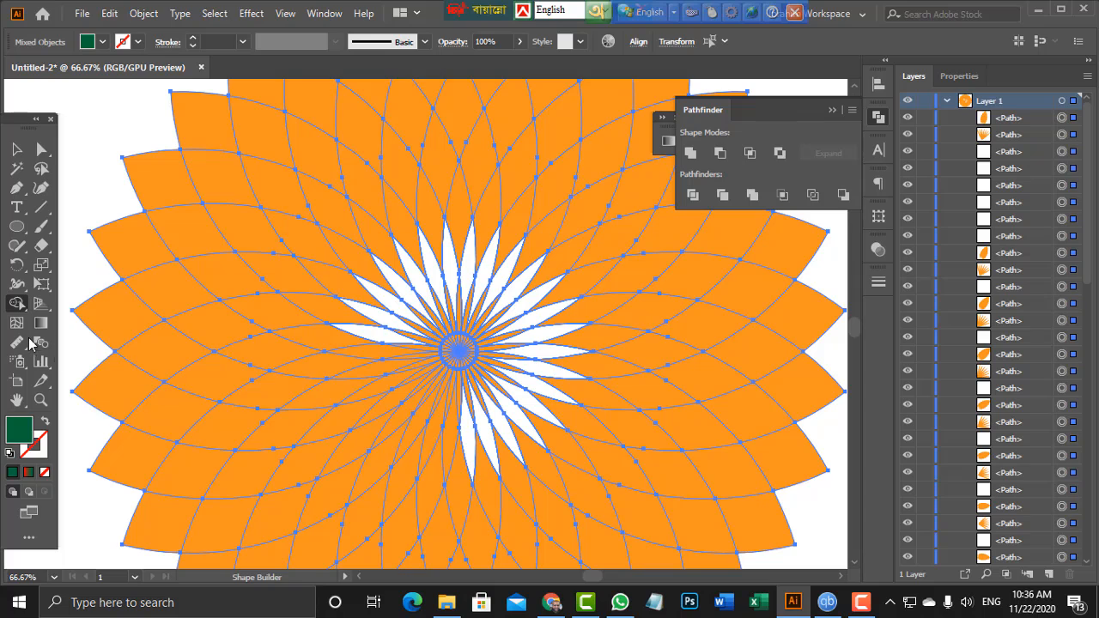
pyautogui.click(15, 304)
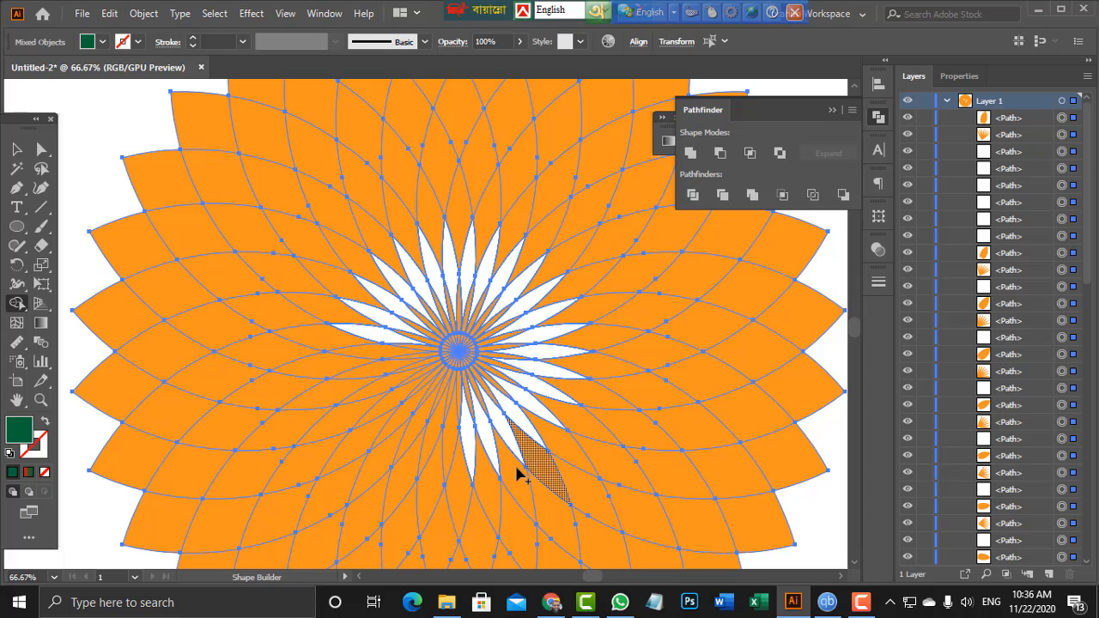
pyautogui.click(455, 447)
pyautogui.click(433, 438)
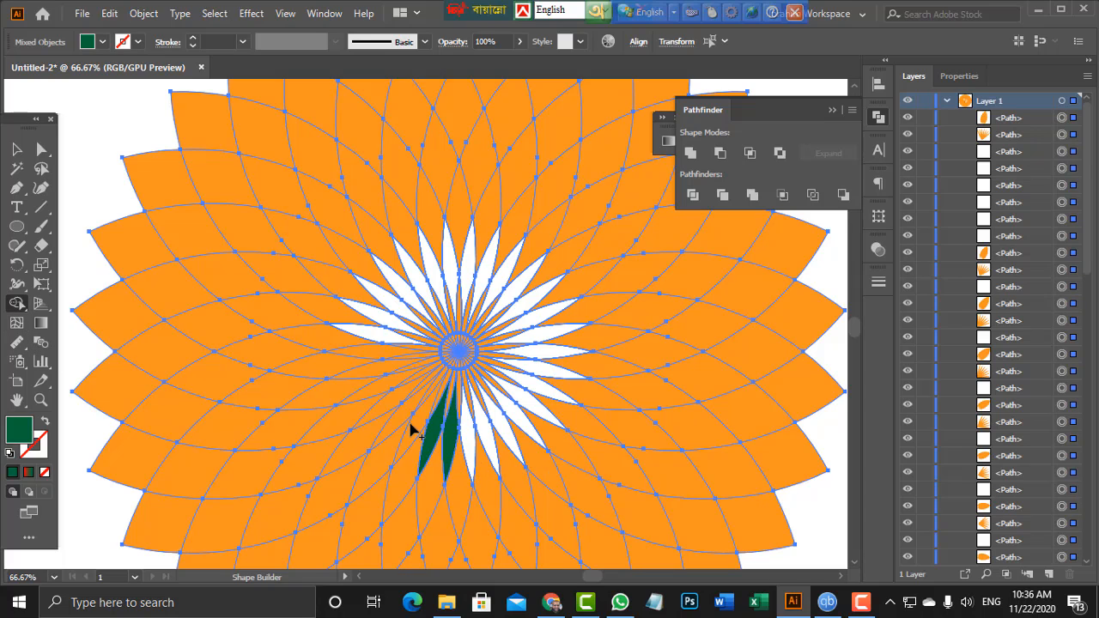
pyautogui.click(412, 426)
pyautogui.click(408, 418)
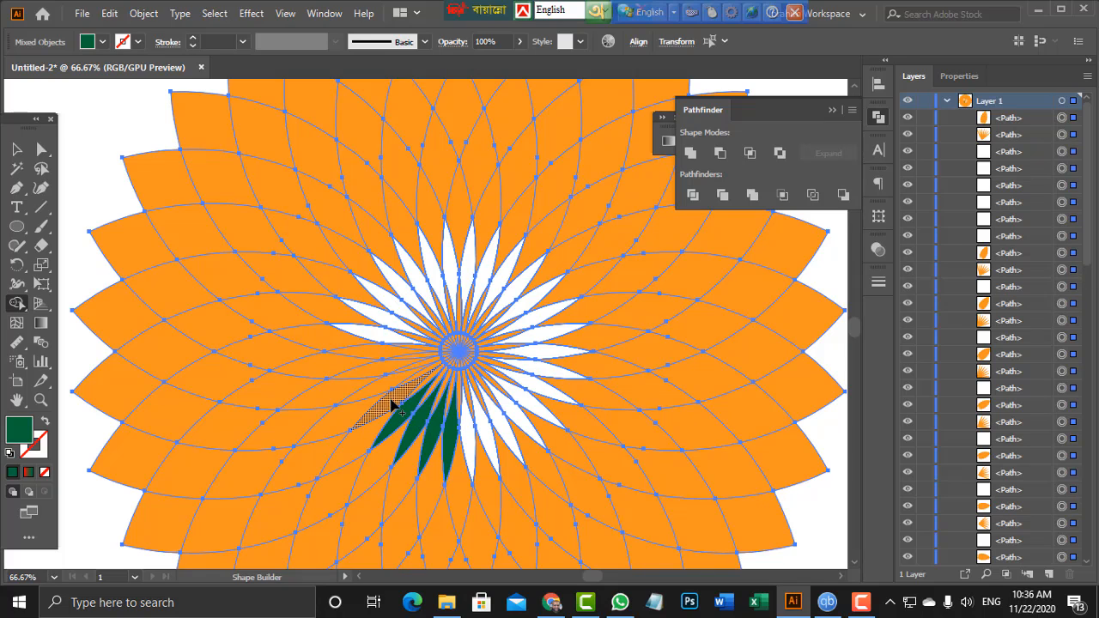
pyautogui.click(382, 391)
pyautogui.click(374, 370)
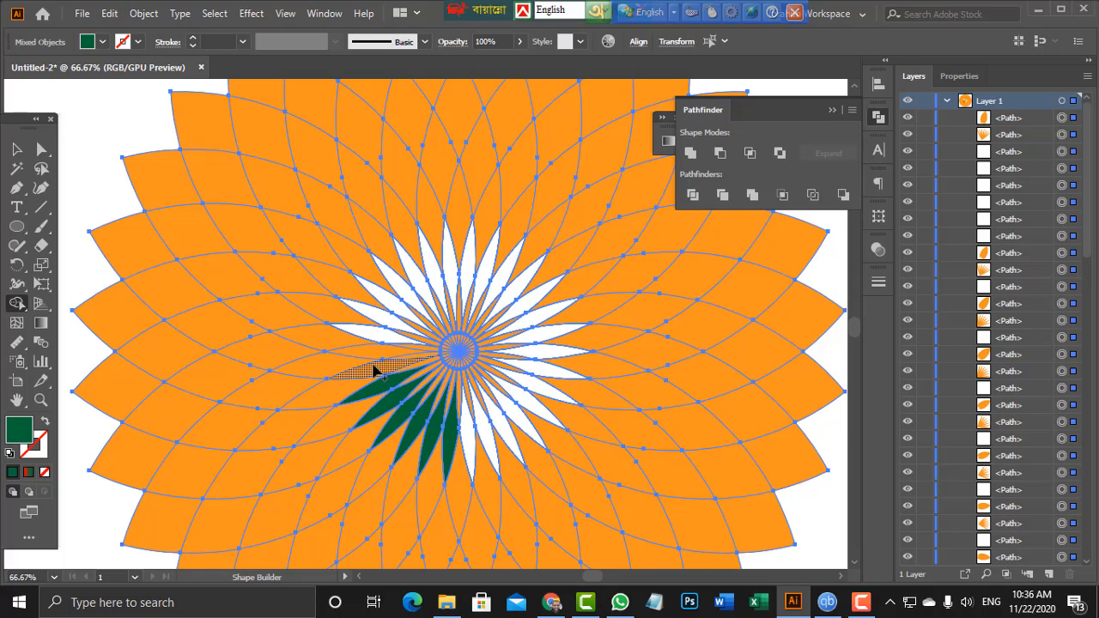
pyautogui.click(375, 354)
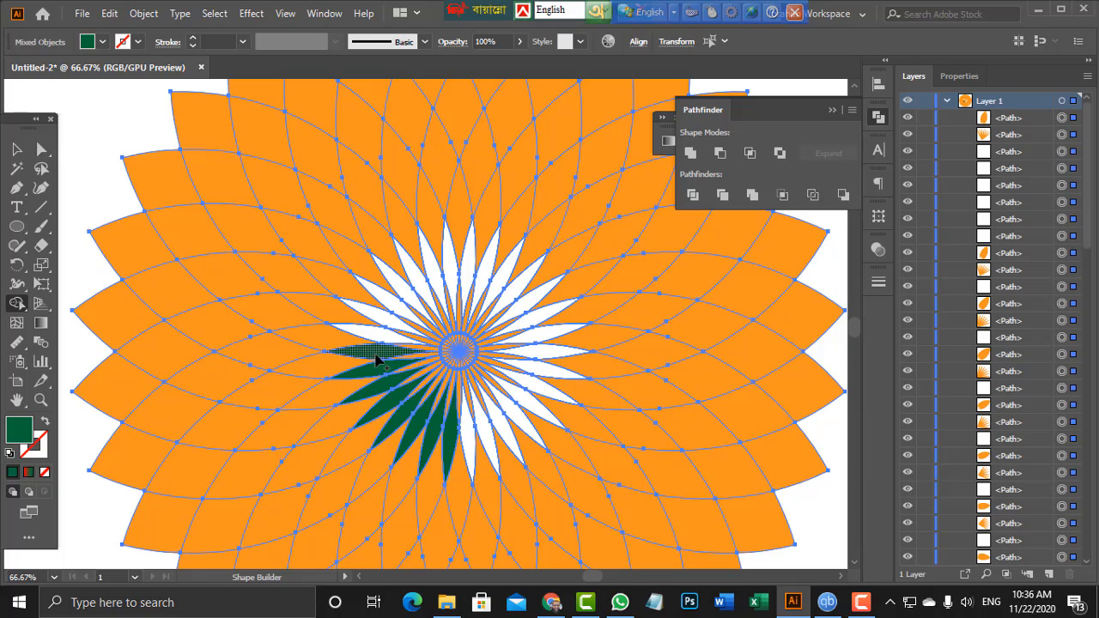
# - Recolour five scattered outer petal segments light blue with the Shape Builder tool, clockwise from the flower's upper left to its lower right
pyautogui.click(16, 149)
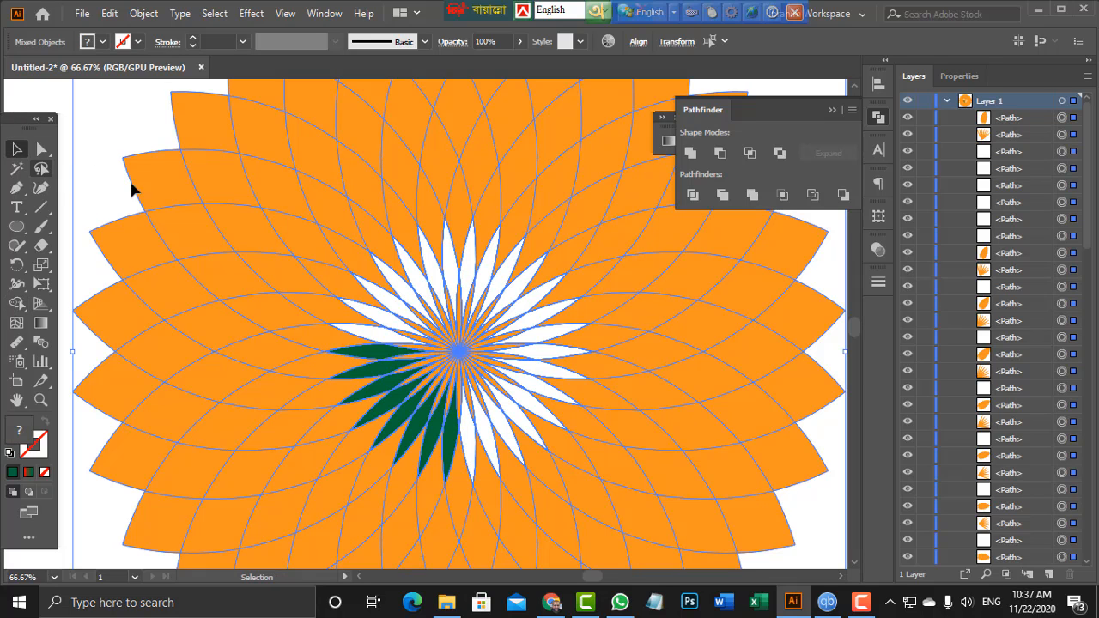
pyautogui.press('a')
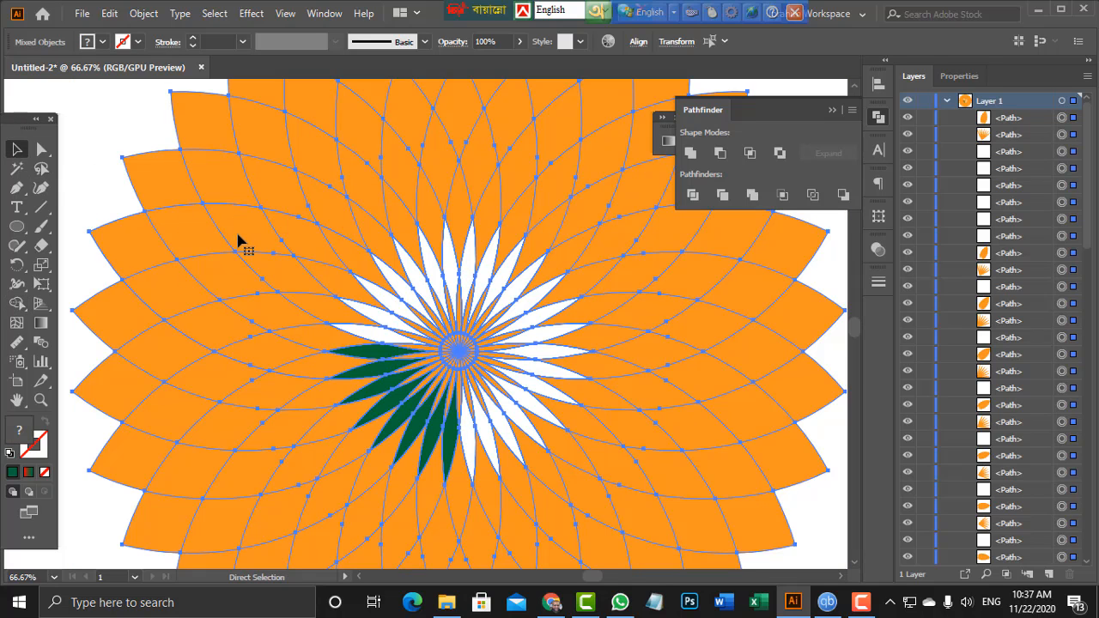
pyautogui.hotkey('ctrl', '-')
pyautogui.hotkey('ctrl', '-')
pyautogui.hotkey('ctrl', '-')
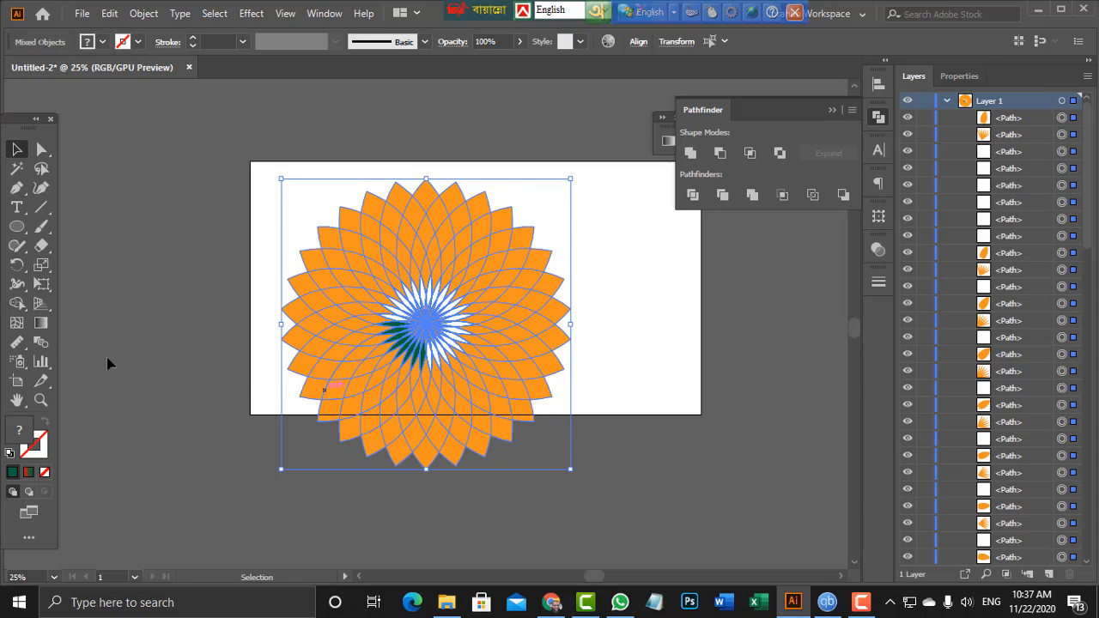
pyautogui.click(17, 302)
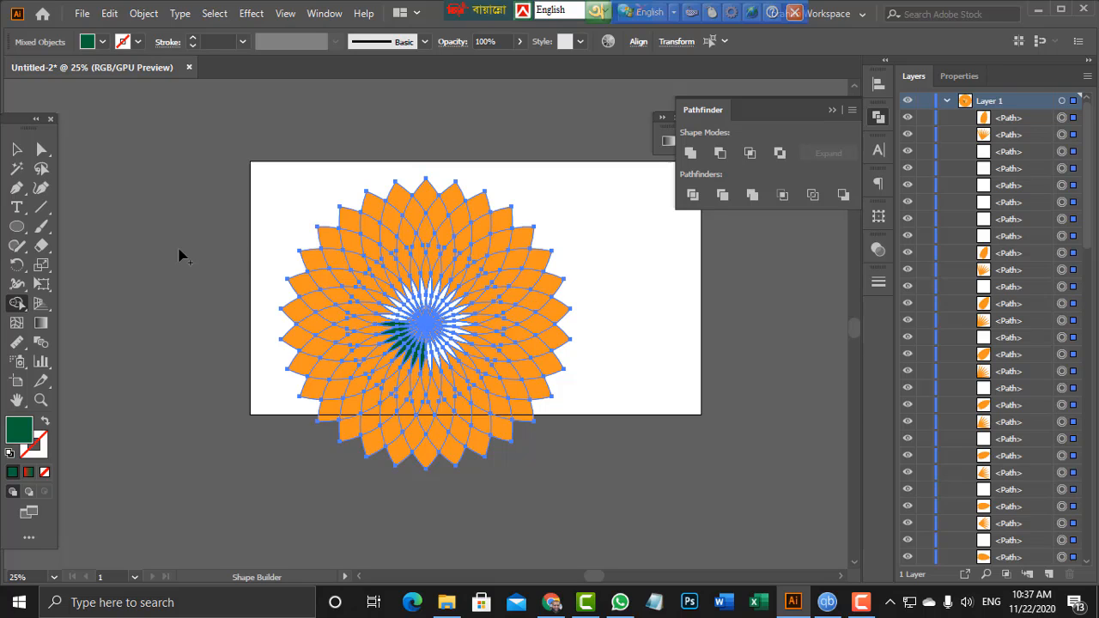
pyautogui.click(103, 42)
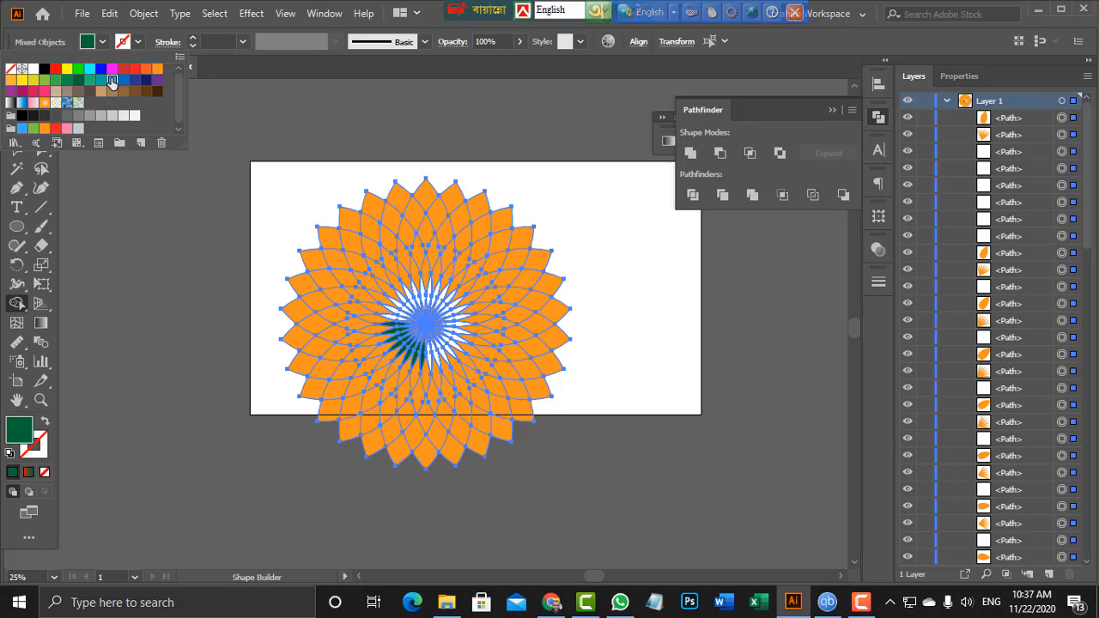
pyautogui.click(108, 81)
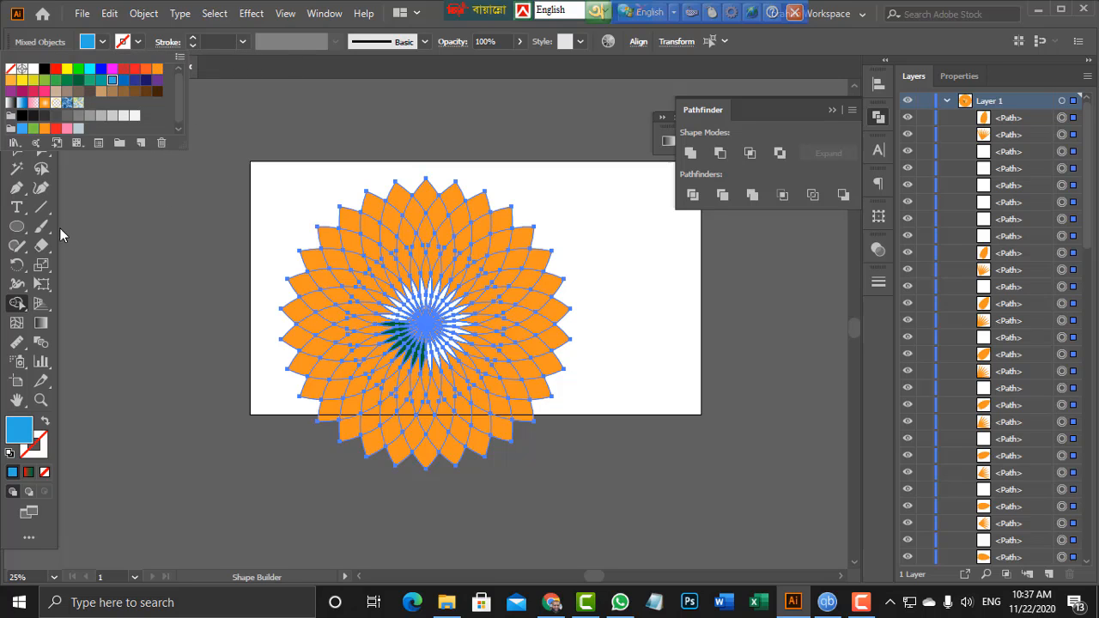
pyautogui.click(366, 231)
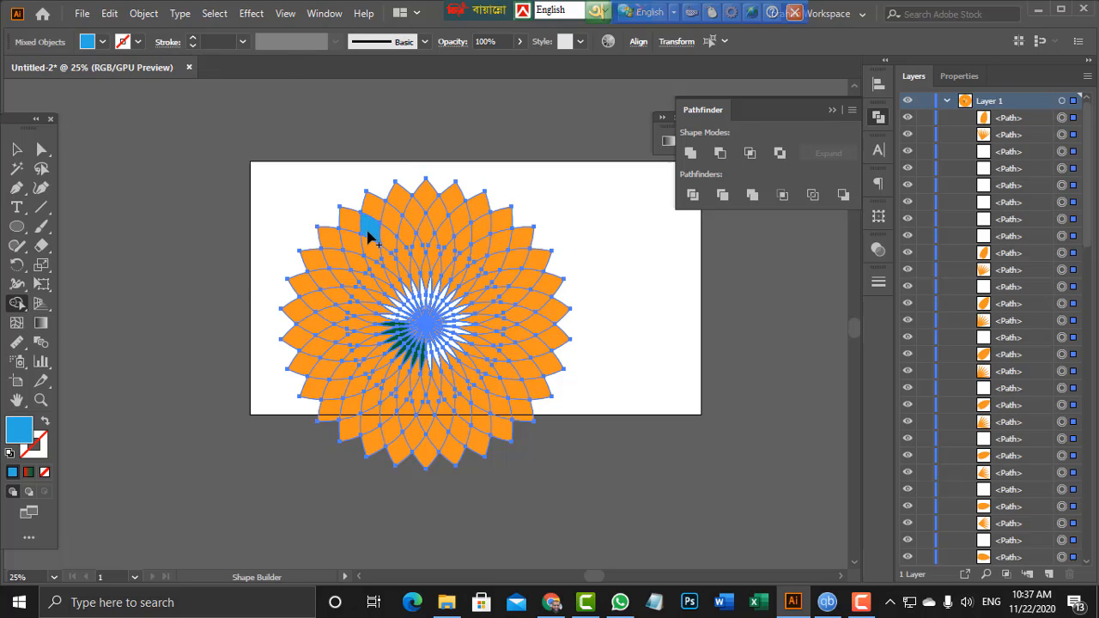
pyautogui.click(462, 226)
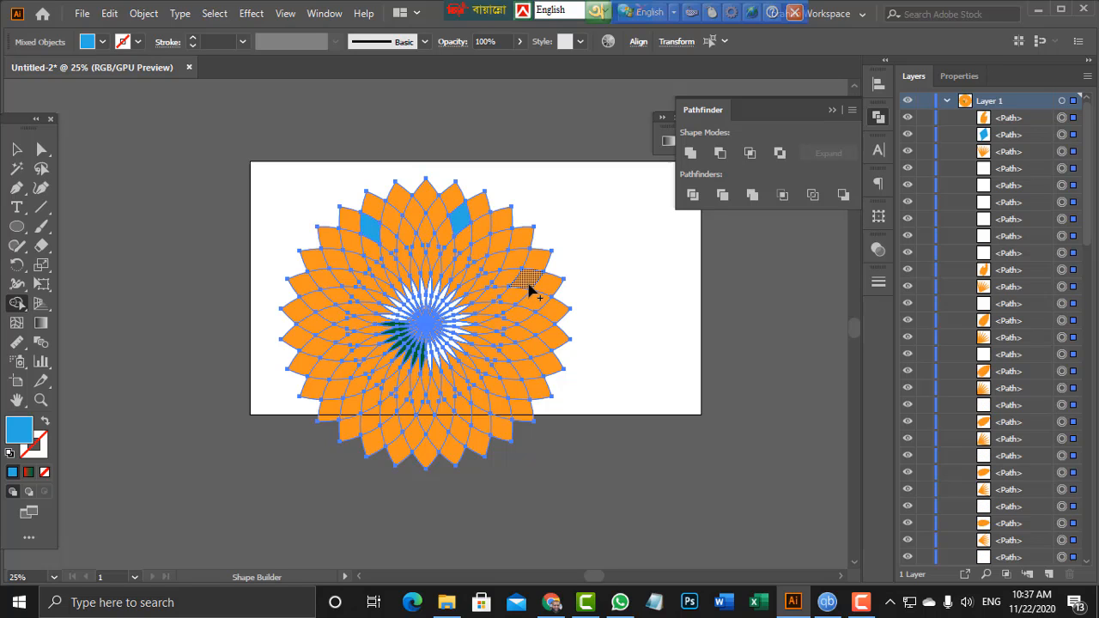
pyautogui.click(529, 283)
pyautogui.click(533, 348)
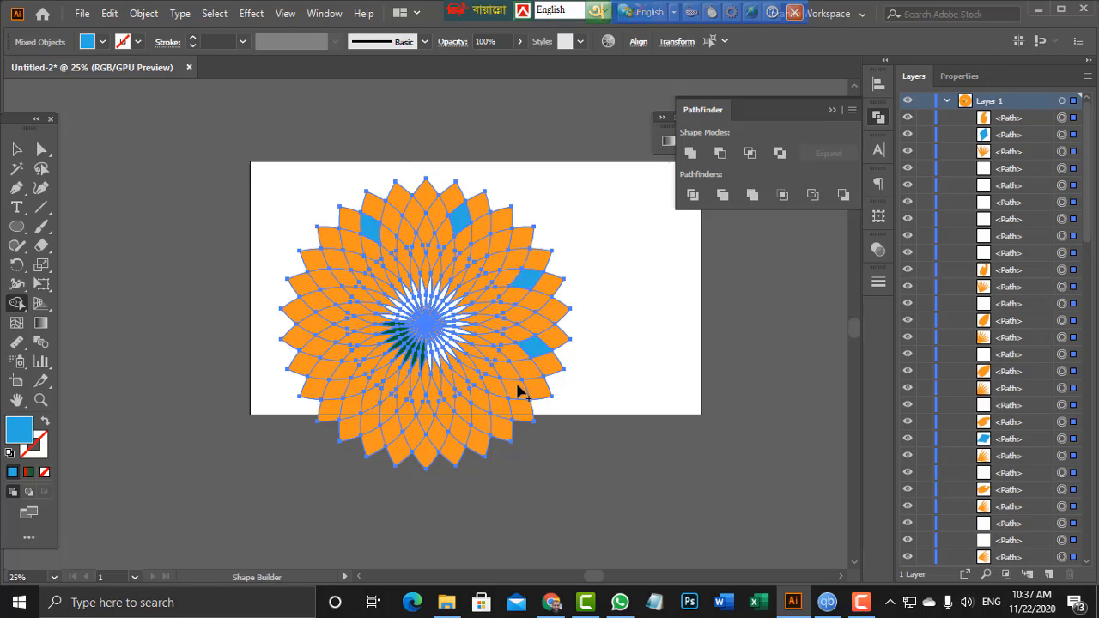
pyautogui.click(520, 412)
# - Delete the entire flower to clear the artboard
pyautogui.click(16, 150)
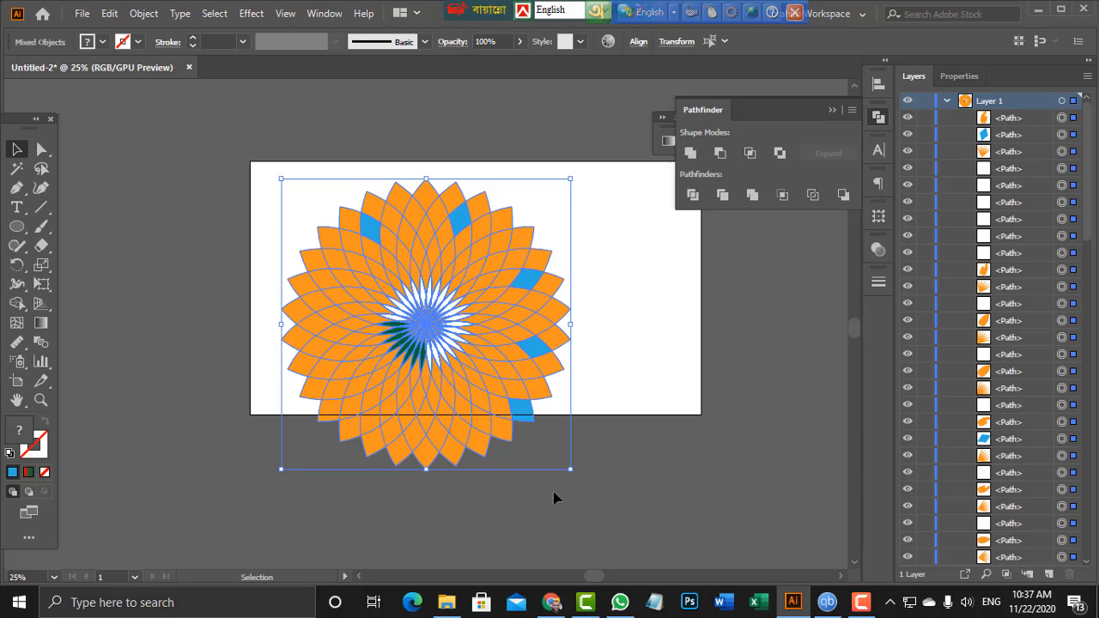
pyautogui.press('Delete')
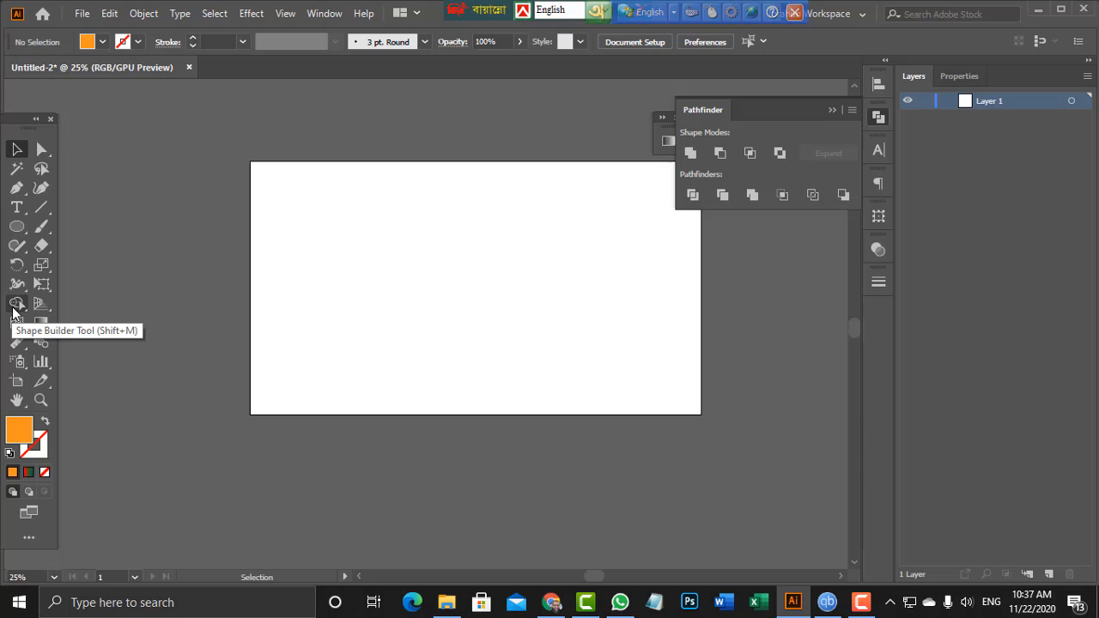
# - Draw an orange circle near the artboard's upper-left corner and place two overlapping copies of it in a row to the right
pyautogui.click(17, 228)
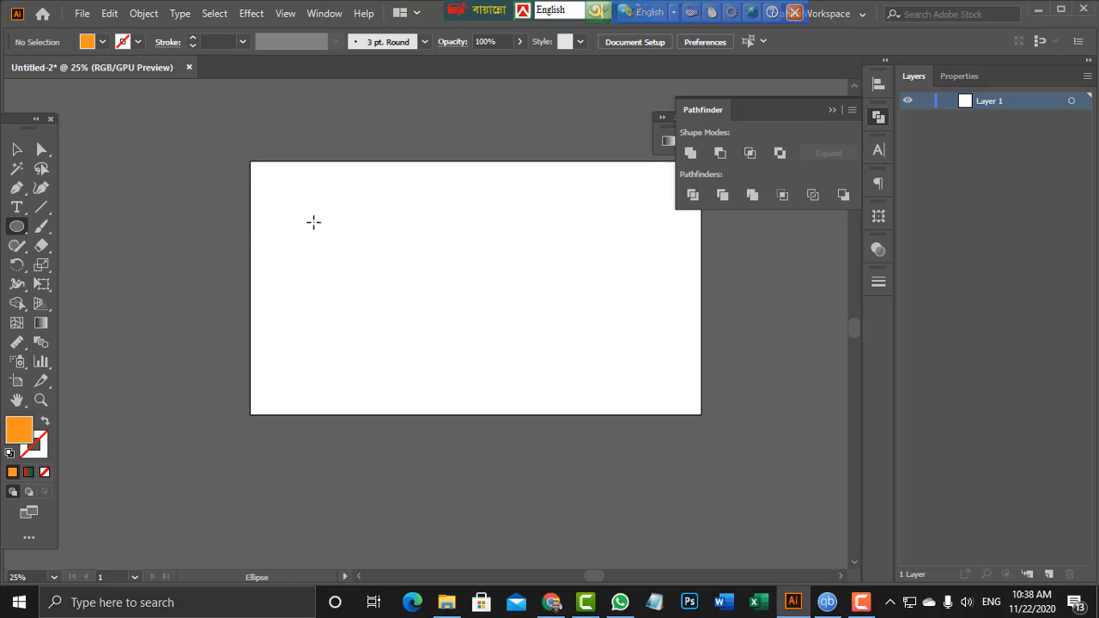
pyautogui.moveTo(314, 222); pyautogui.dragTo(361, 269)
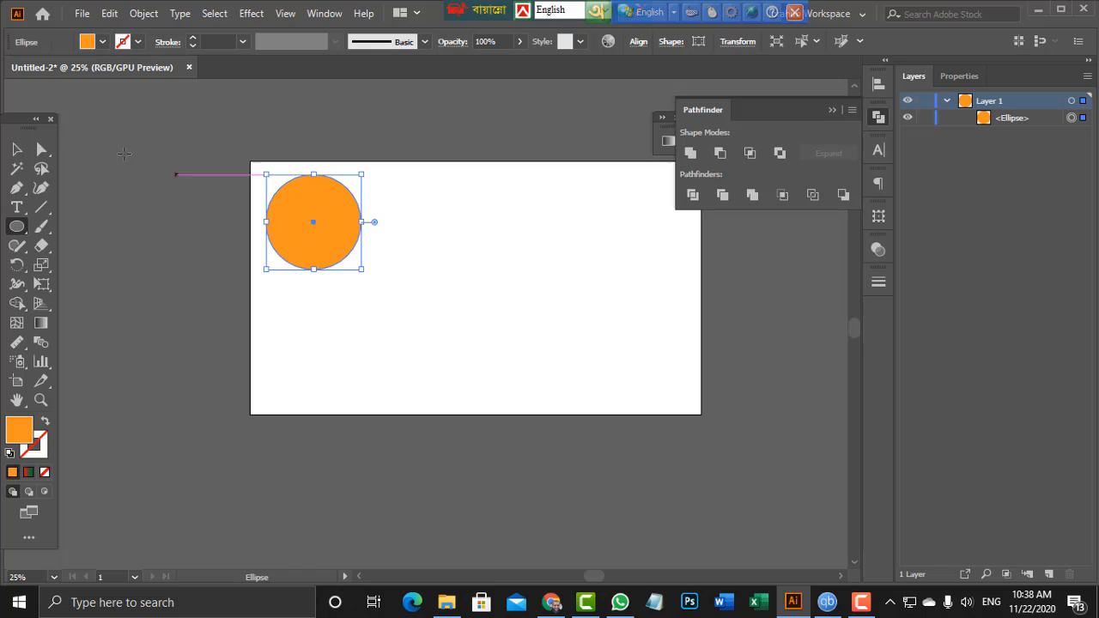
pyautogui.click(17, 151)
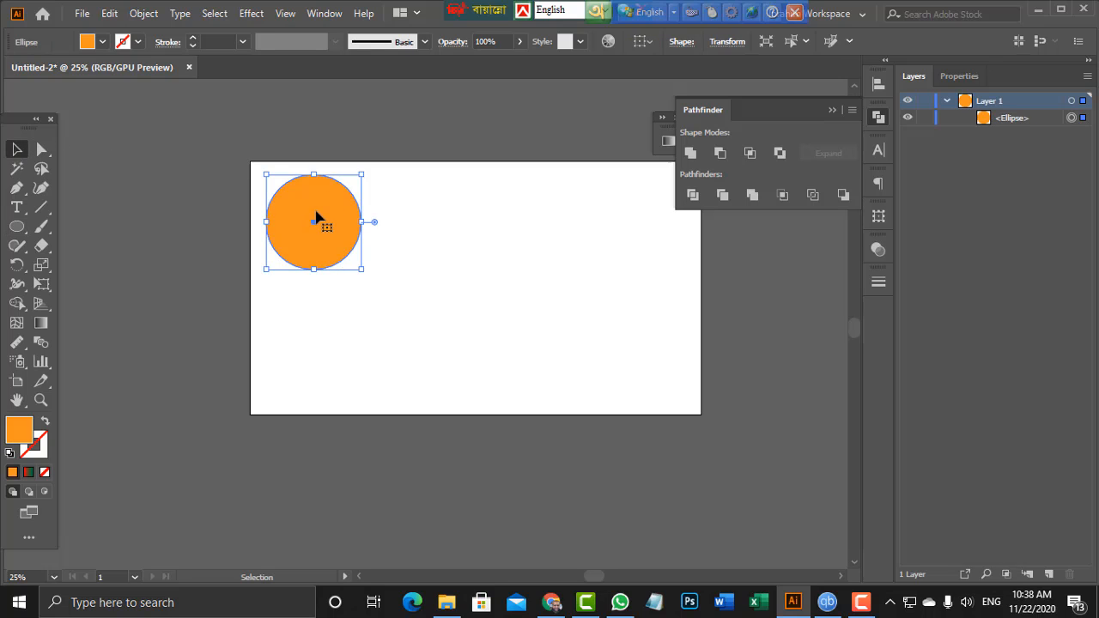
pyautogui.moveTo(310, 224); pyautogui.dragTo(441, 226)
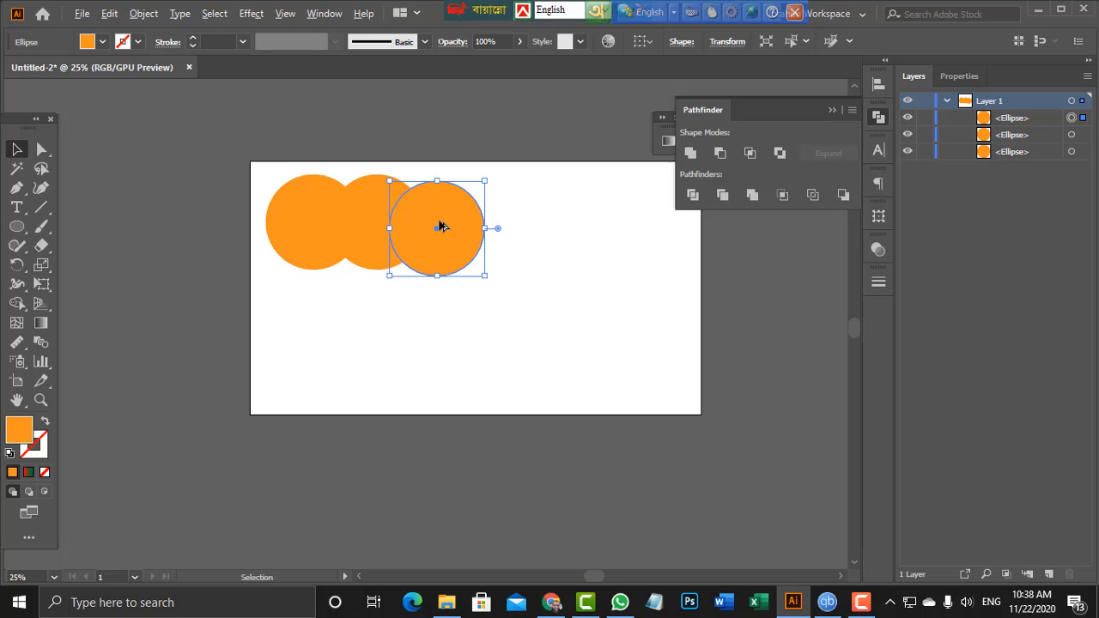
# - Make a rotated copy of the third circle around a point below it, overlapping its lower-right side
pyautogui.click(17, 264)
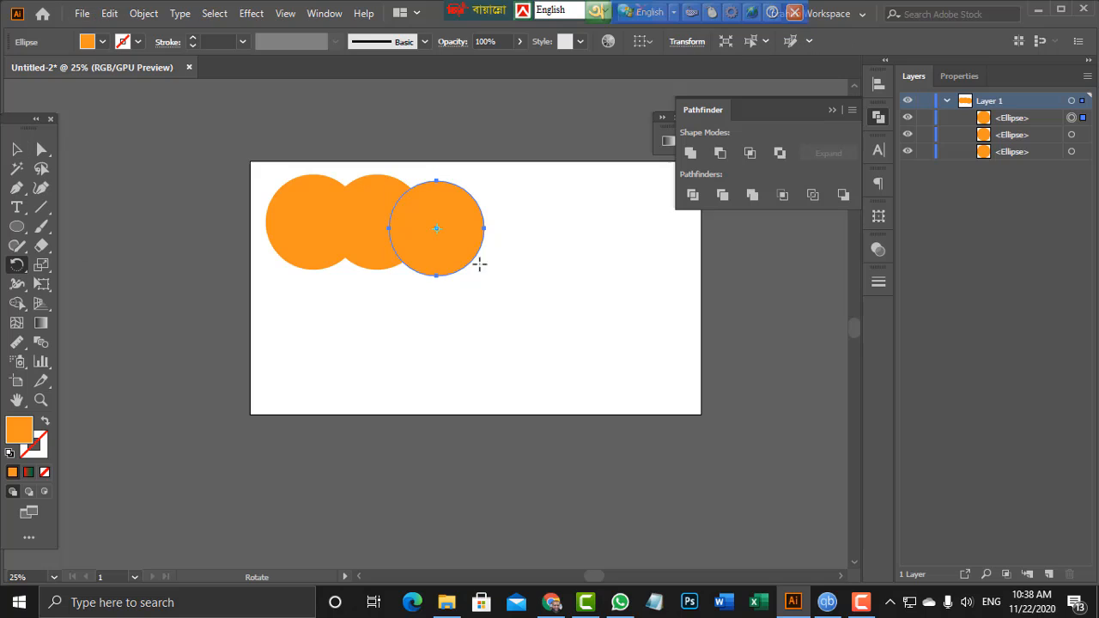
pyautogui.click(425, 289)
pyautogui.moveTo(458, 230); pyautogui.dragTo(490, 271)
pyautogui.keyDown('alt'); pyautogui.click(473, 314); pyautogui.keyUp('alt')
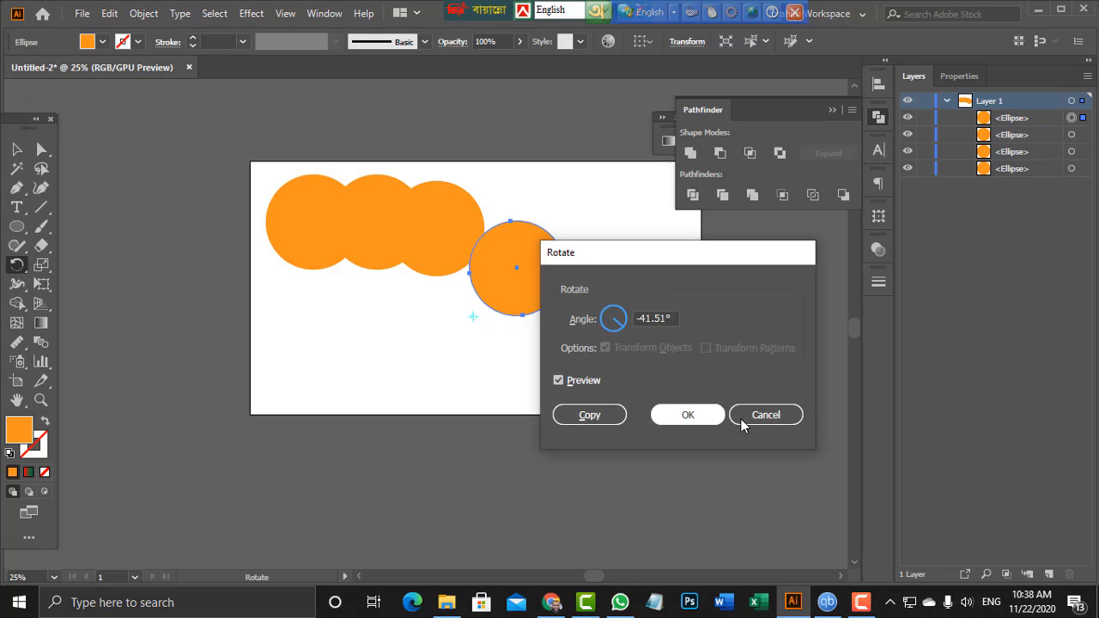
pyautogui.click(787, 416)
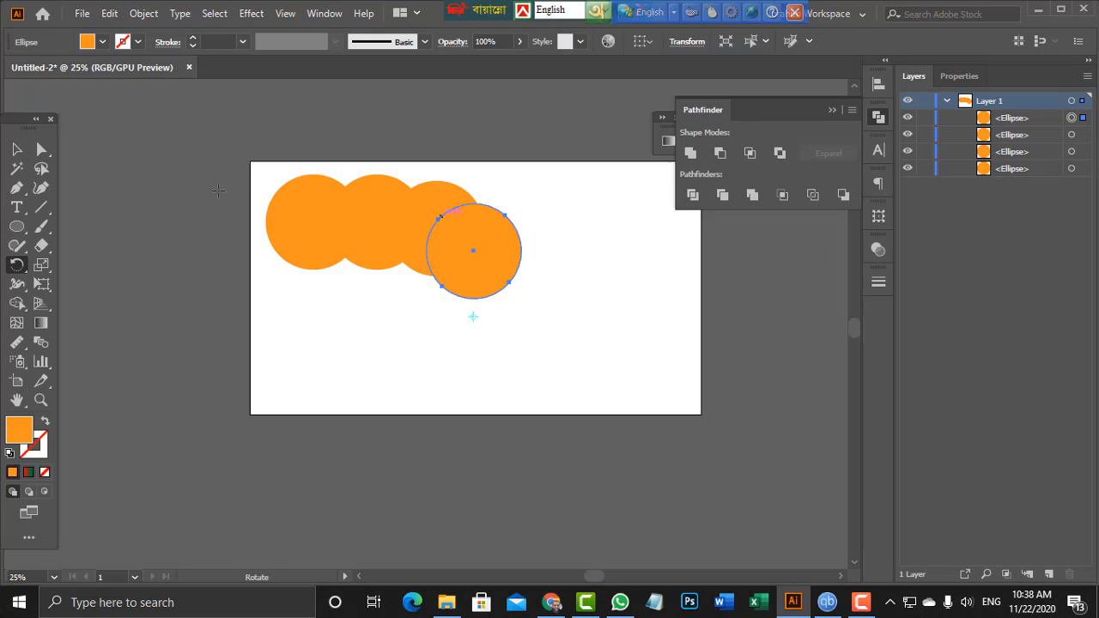
# - Place four more overlapping copies of the circle below the upper row to form a cloud-like cluster
pyautogui.click(16, 149)
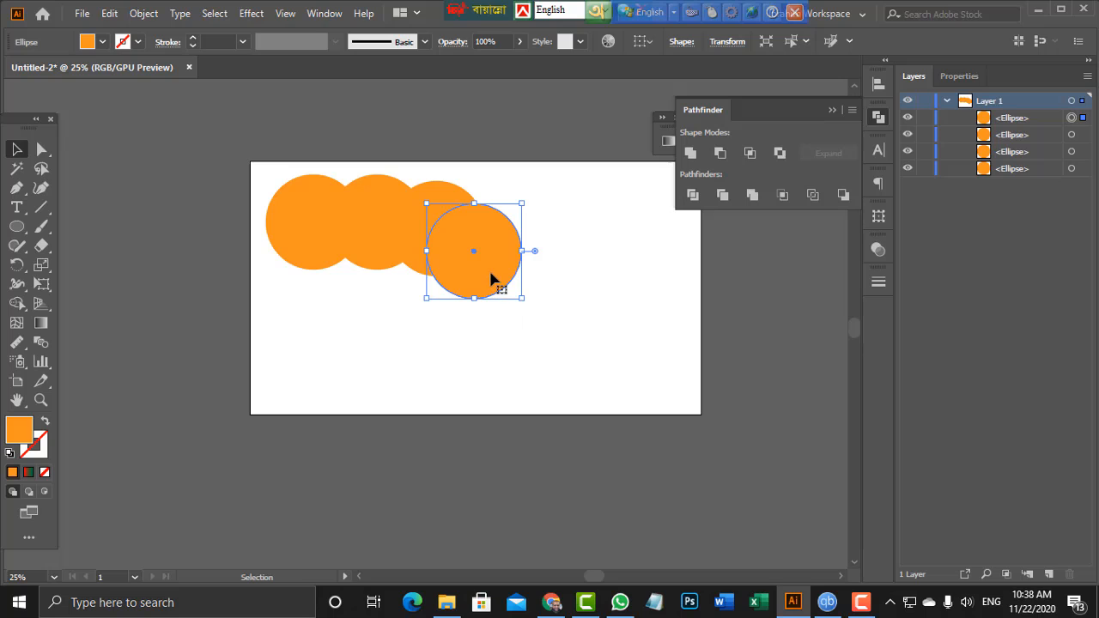
pyautogui.moveTo(492, 277); pyautogui.dragTo(324, 309)
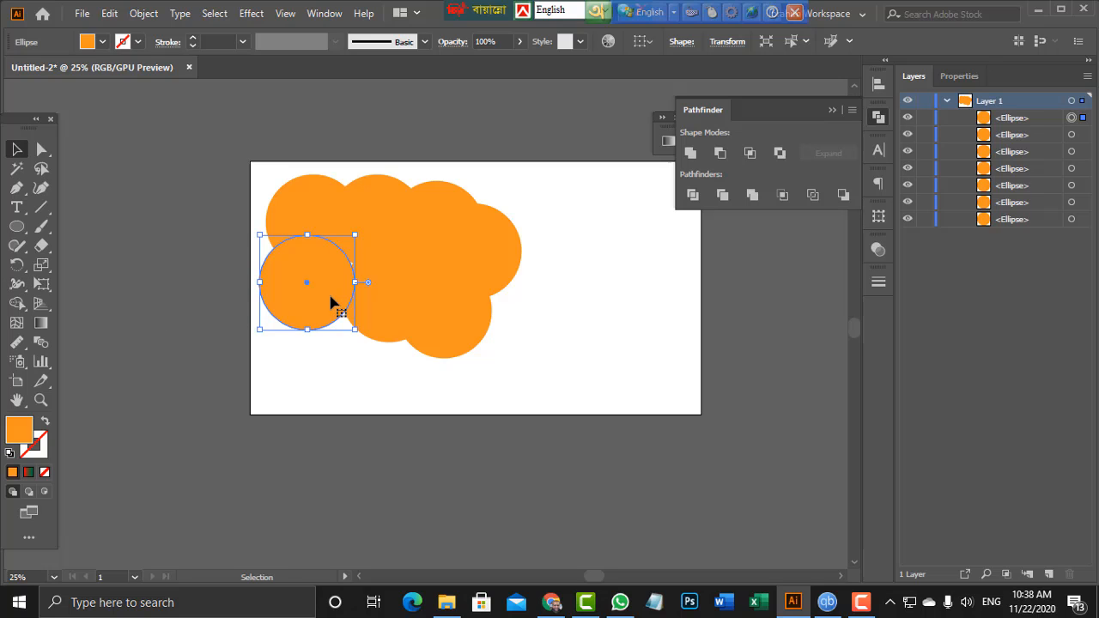
pyautogui.moveTo(328, 302); pyautogui.dragTo(411, 339)
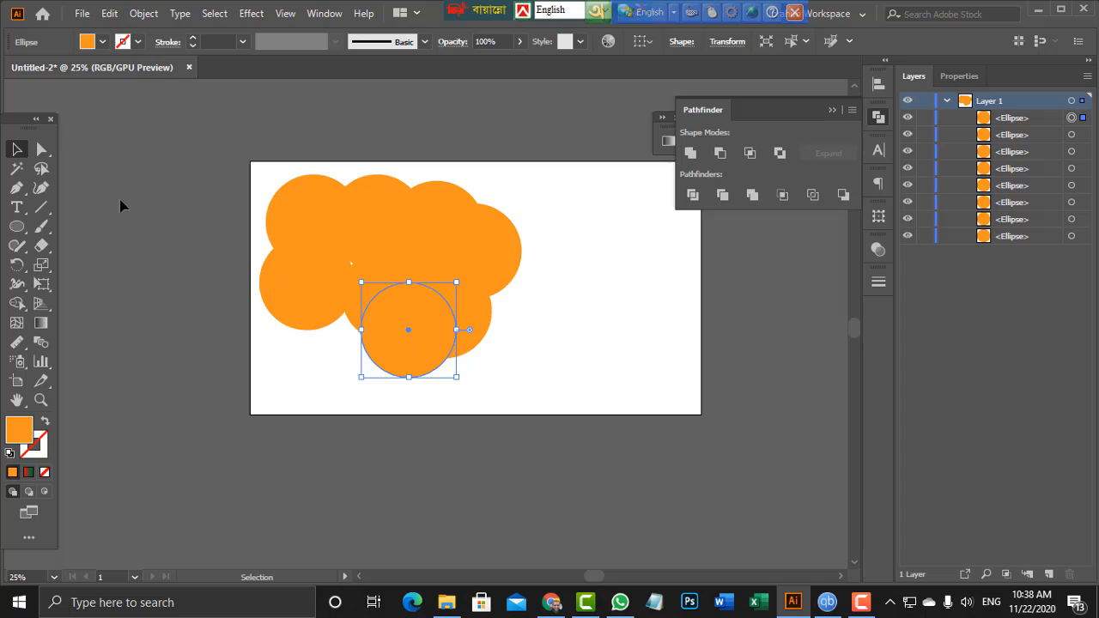
# - Draw a wide orange rectangle across the lower half of the circle cluster, extending past it on both sides
pyautogui.click(16, 226)
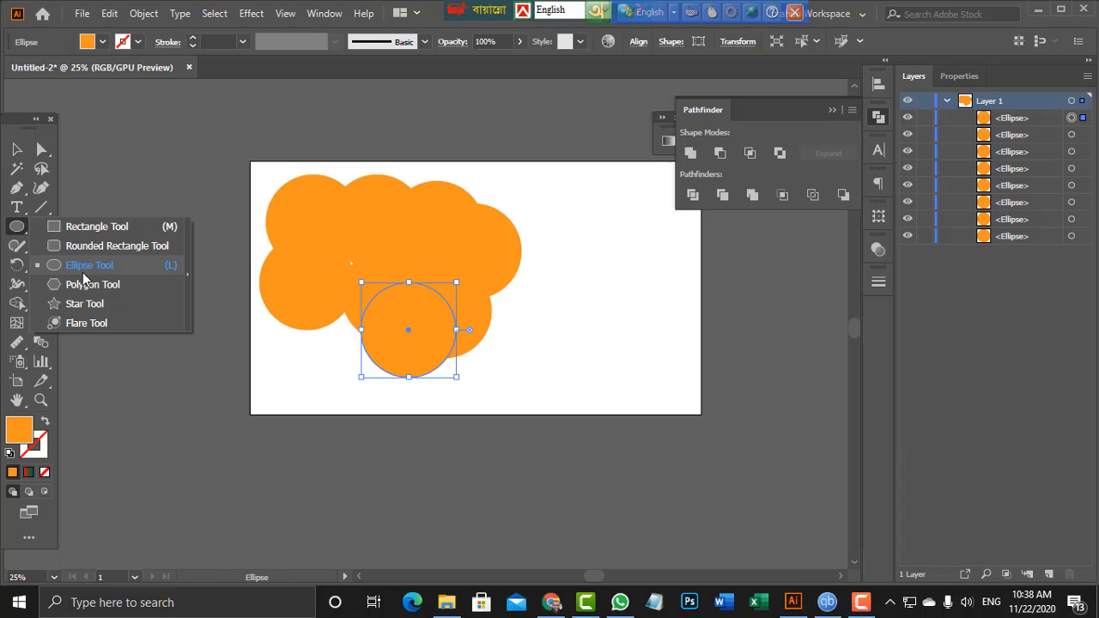
pyautogui.click(96, 226)
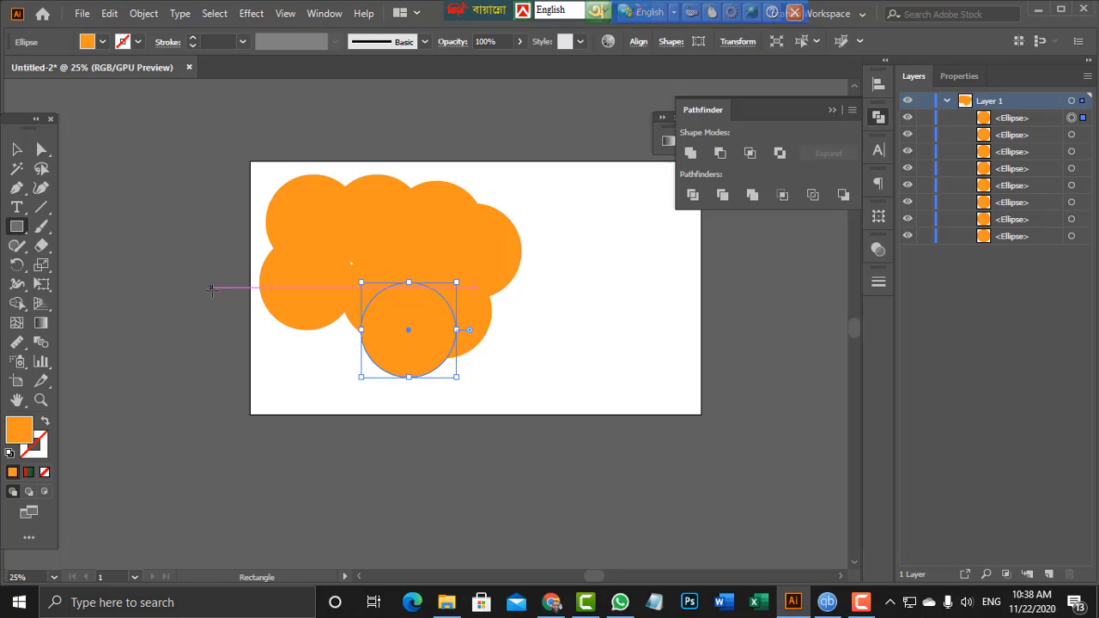
pyautogui.moveTo(215, 276); pyautogui.dragTo(584, 387)
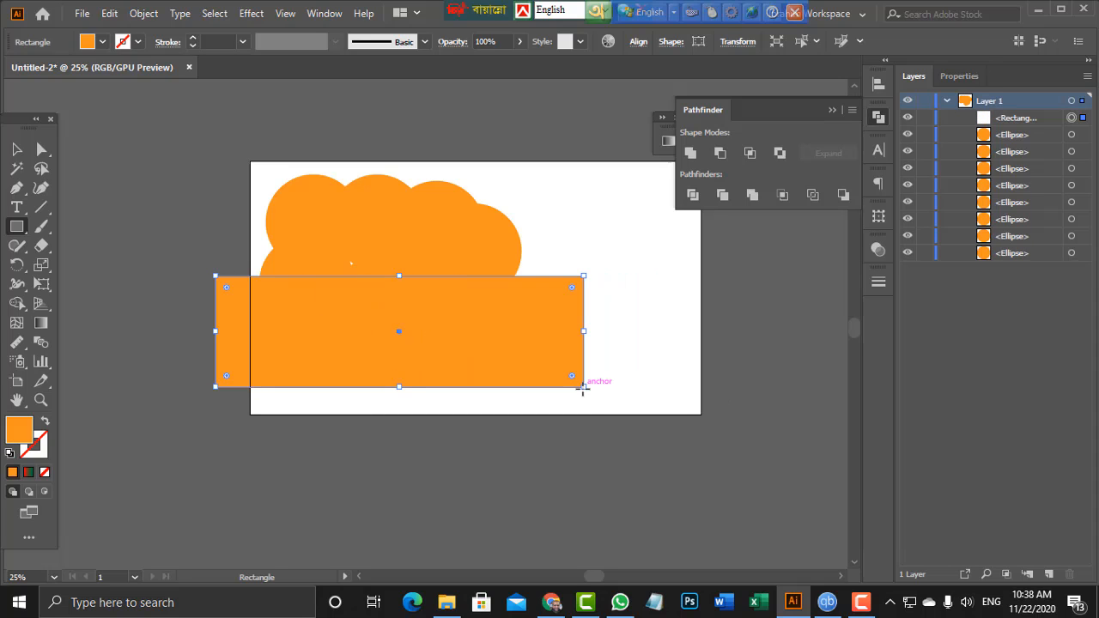
# - Select the circles and the rectangle, and merge all the overlapping circle regions into one cloud shape with Shape Builder
pyautogui.click(13, 151)
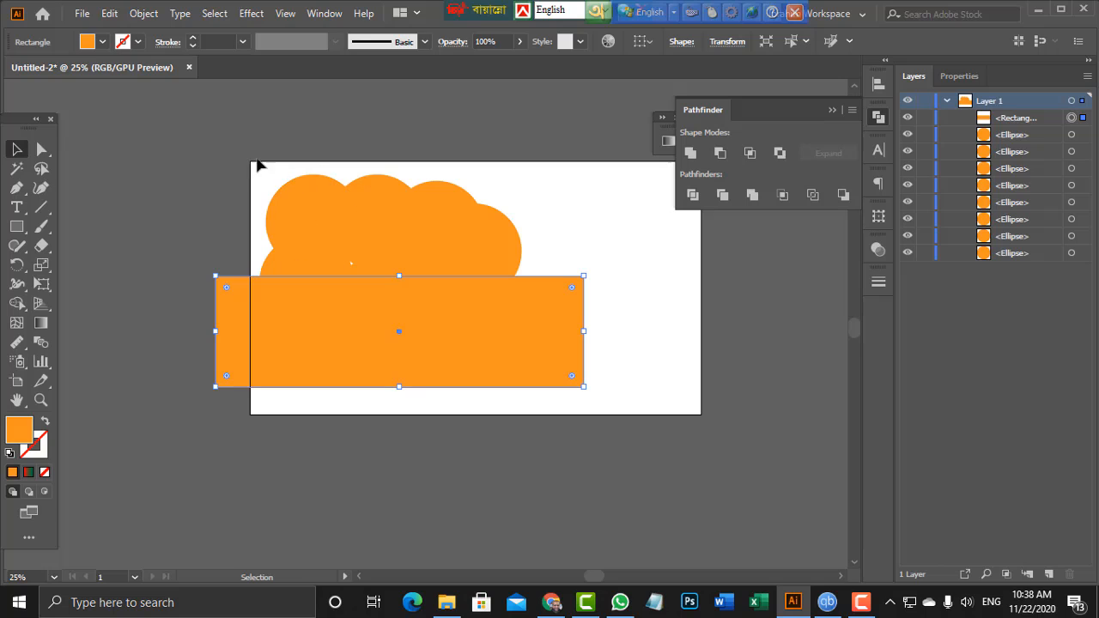
pyautogui.moveTo(238, 155); pyautogui.dragTo(587, 379)
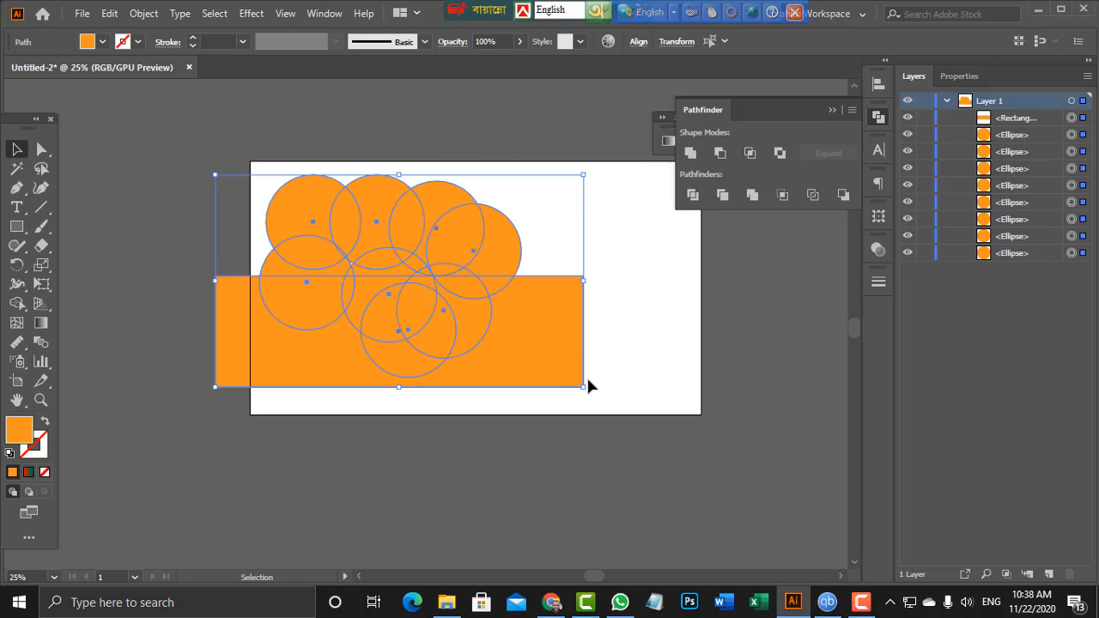
pyautogui.click(21, 305)
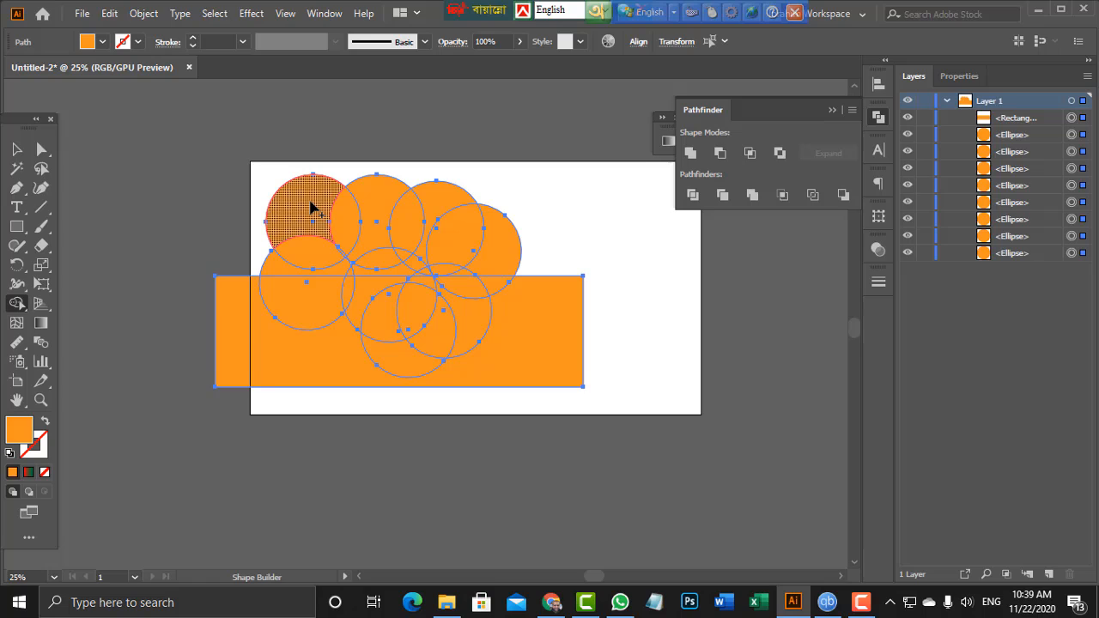
pyautogui.moveTo(311, 205); pyautogui.dragTo(348, 208)
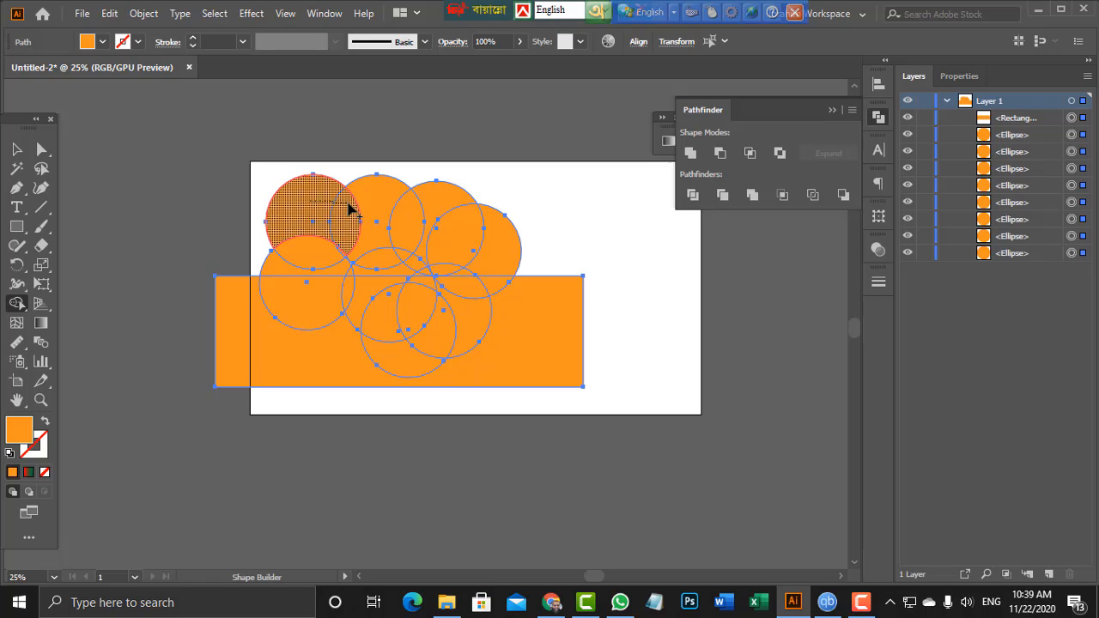
pyautogui.moveTo(350, 209)
pyautogui.mouseDown()
pyautogui.moveTo(438, 203)
pyautogui.moveTo(490, 245)
pyautogui.moveTo(451, 301)
pyautogui.moveTo(441, 264)
pyautogui.moveTo(376, 265)
pyautogui.moveTo(380, 248)
pyautogui.moveTo(408, 250)
pyautogui.moveTo(426, 291)
pyautogui.moveTo(437, 287)
pyautogui.moveTo(423, 265)
pyautogui.moveTo(458, 284)
pyautogui.moveTo(504, 272)
pyautogui.moveTo(414, 316)
pyautogui.moveTo(387, 275)
pyautogui.moveTo(324, 266)
pyautogui.moveTo(309, 241)
pyautogui.moveTo(424, 251)
pyautogui.mouseUp()
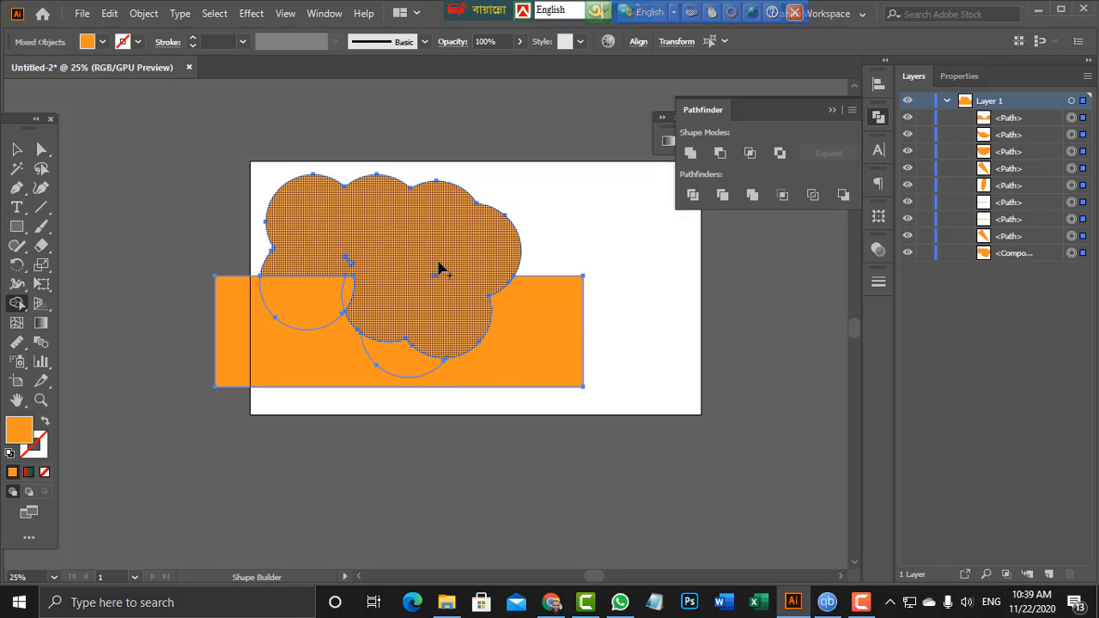
pyautogui.click(426, 289)
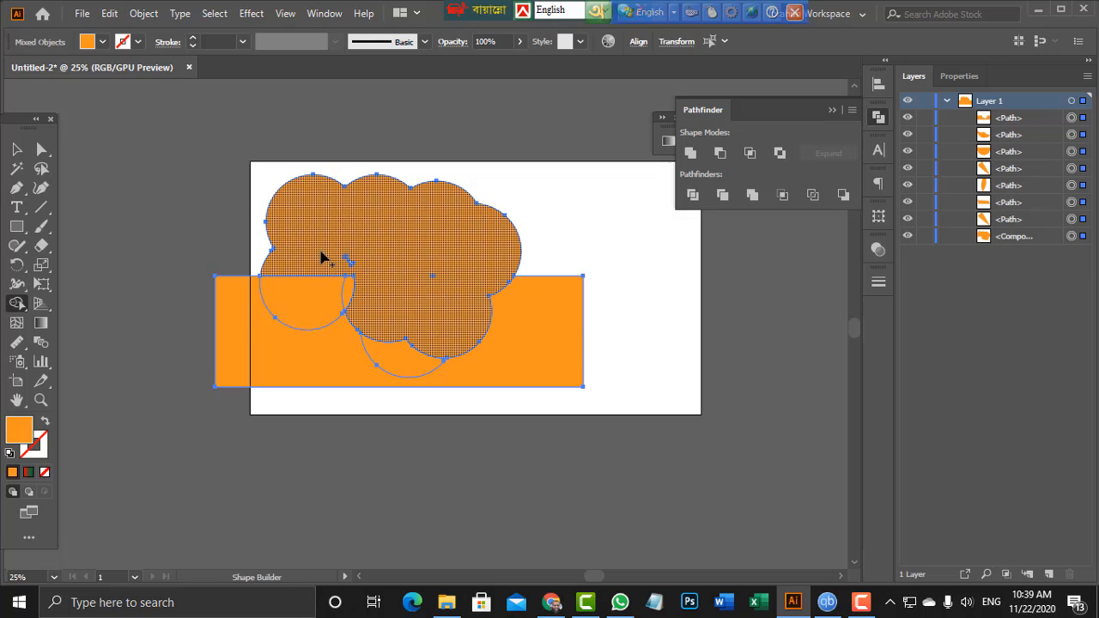
pyautogui.moveTo(324, 255)
pyautogui.mouseDown()
pyautogui.moveTo(364, 267)
pyautogui.moveTo(347, 261)
pyautogui.mouseUp()
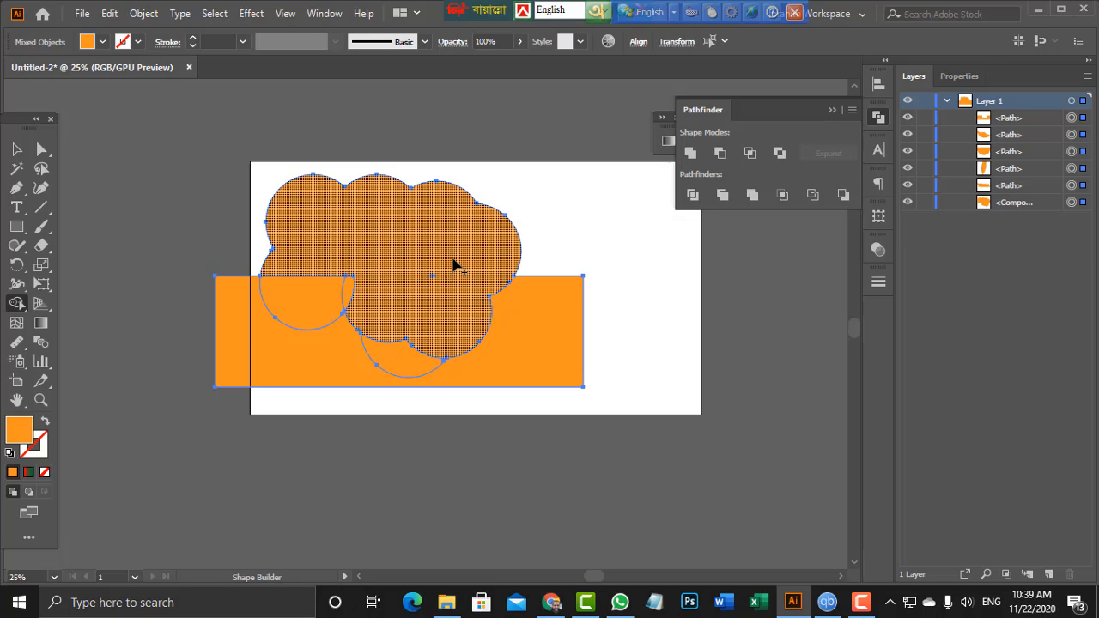
pyautogui.moveTo(318, 294)
pyautogui.mouseDown()
pyautogui.moveTo(362, 291)
pyautogui.moveTo(389, 362)
pyautogui.moveTo(417, 363)
pyautogui.mouseUp()
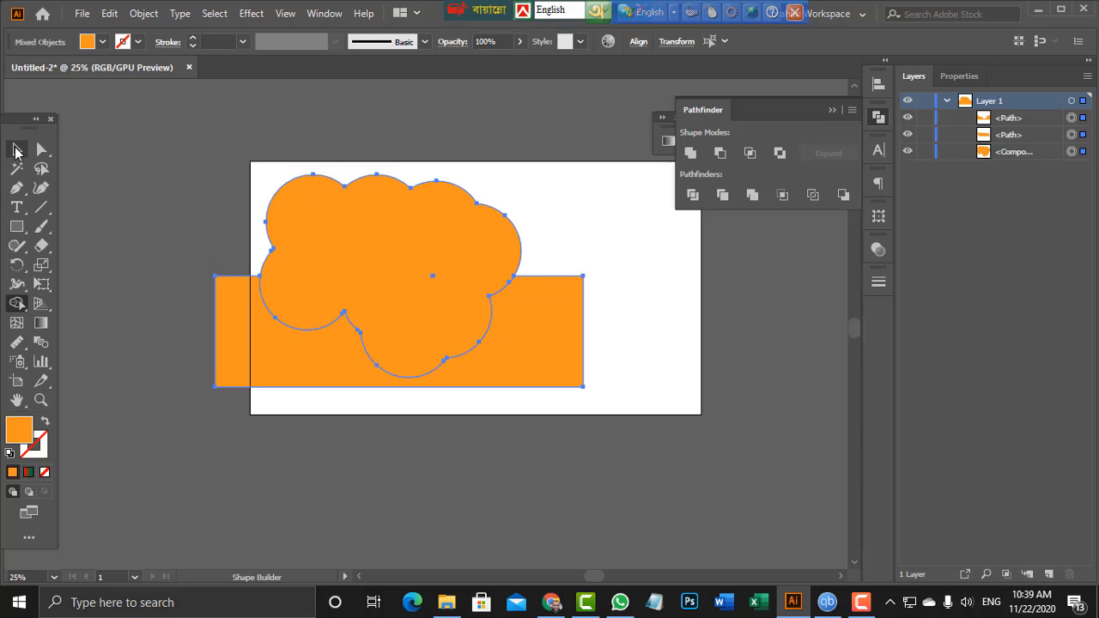
# - Move the cloud and rectangle together up and to the right, aligning the rectangle's left edge with the artboard's left edge
pyautogui.click(16, 149)
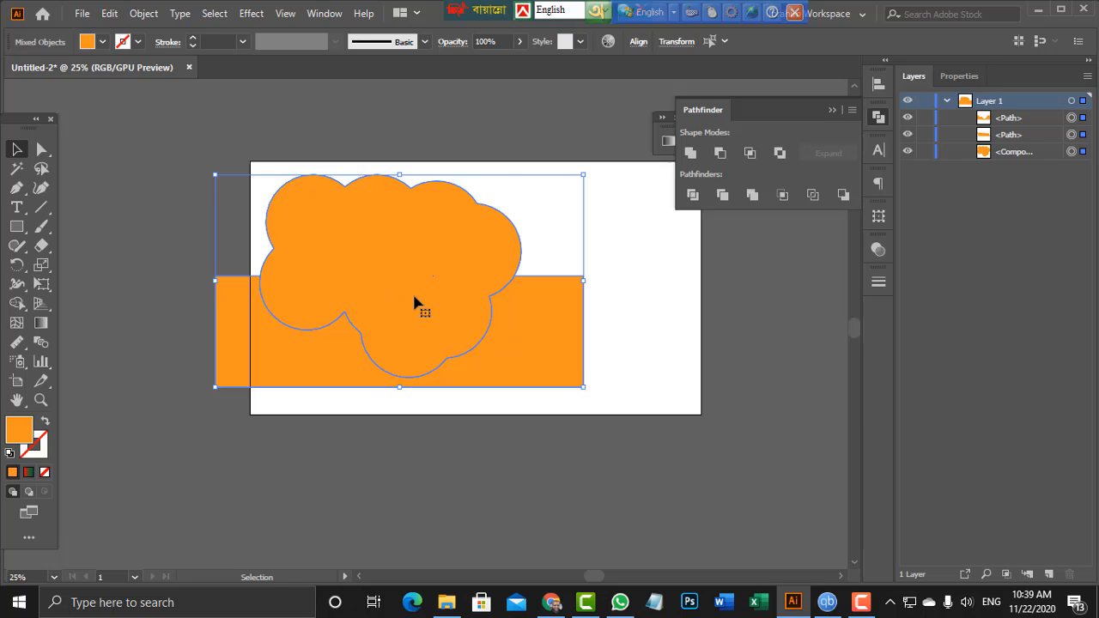
pyautogui.moveTo(414, 302); pyautogui.dragTo(448, 270)
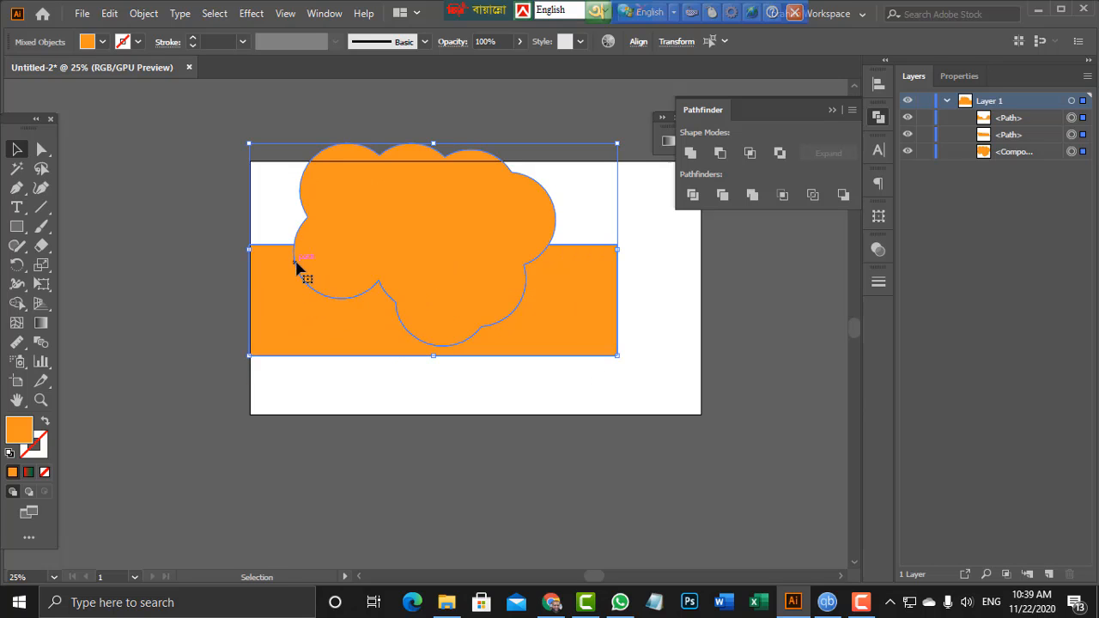
pyautogui.click(223, 176)
pyautogui.moveTo(261, 151); pyautogui.dragTo(448, 337)
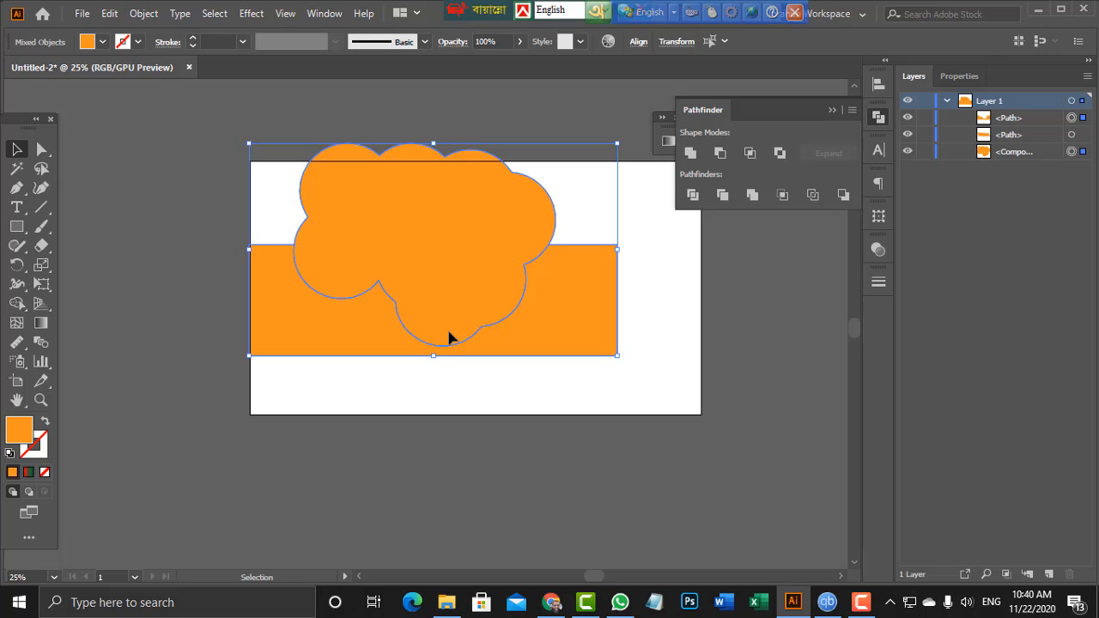
# - Draw two vertical lines through the rectangle, one at the cloud's left edge and one at its right edge
pyautogui.click(42, 209)
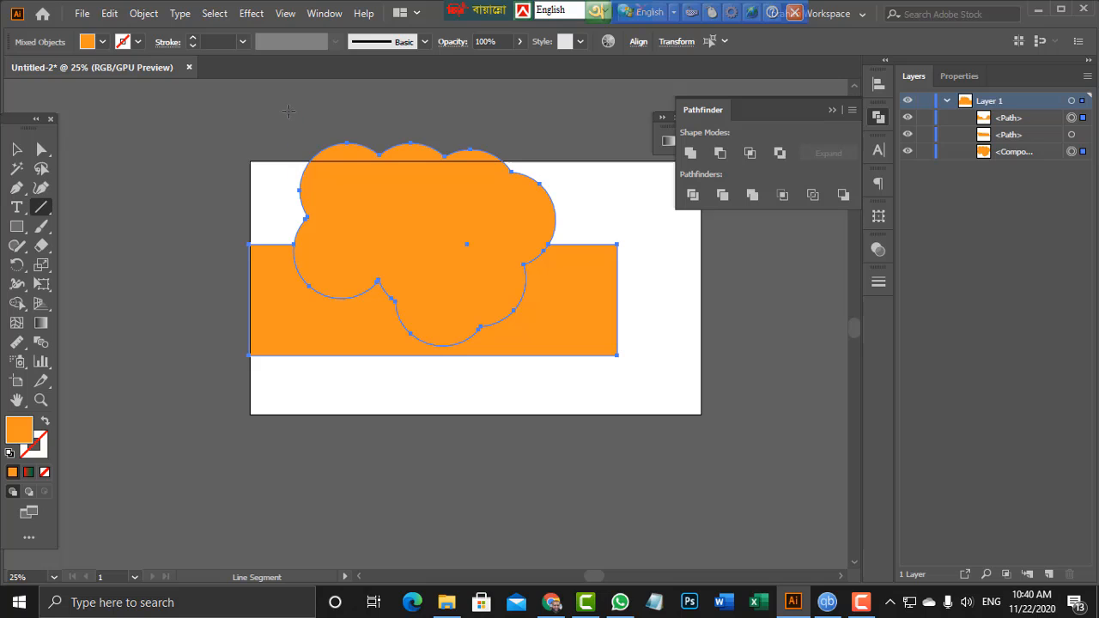
pyautogui.moveTo(294, 112); pyautogui.dragTo(293, 398)
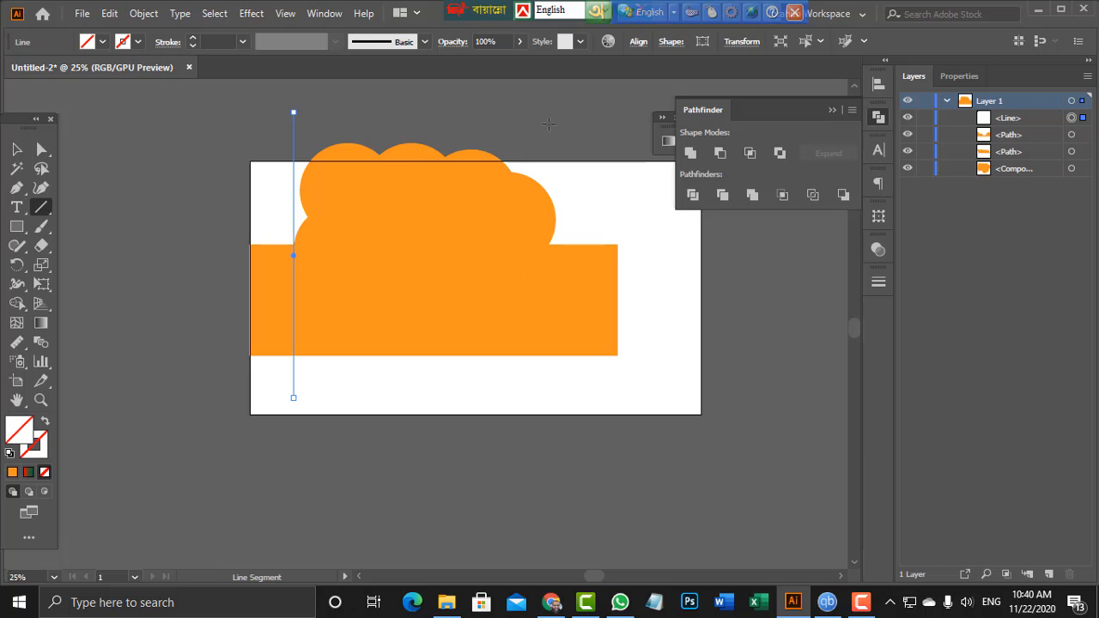
pyautogui.moveTo(556, 123); pyautogui.dragTo(551, 389)
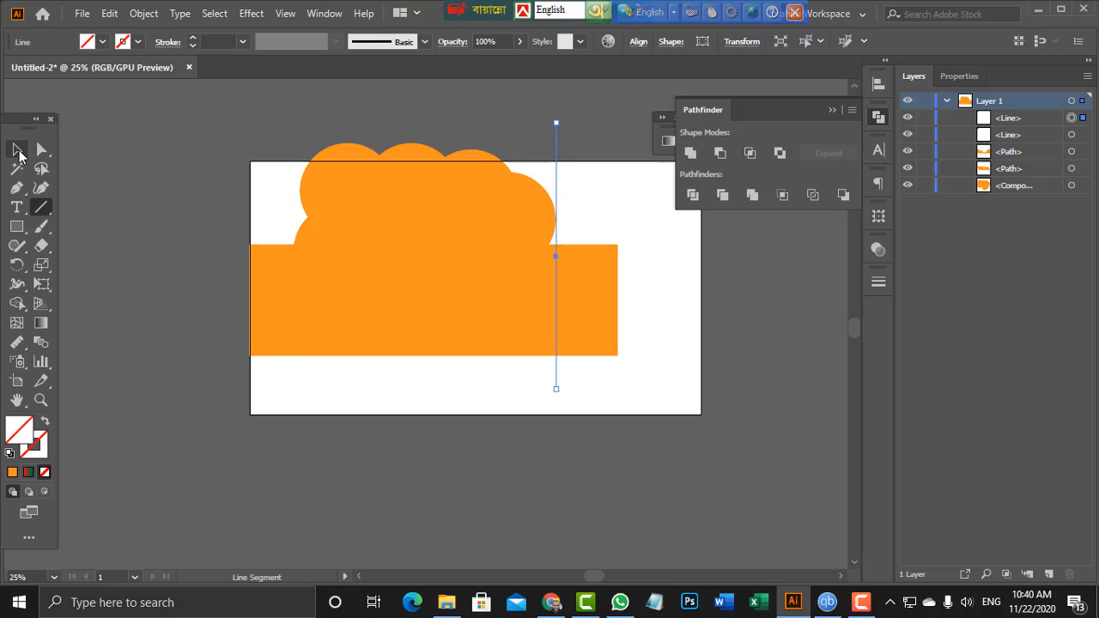
# - Give both vertical lines a red stroke using the R=193 G=39 B=45 swatch
pyautogui.press('v')
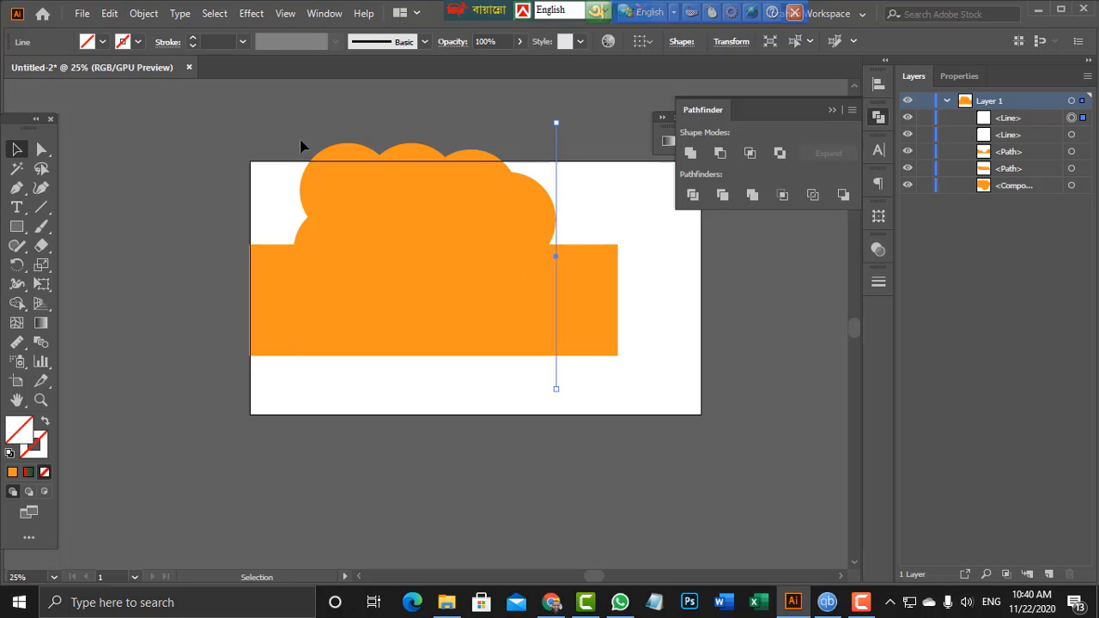
pyautogui.click(295, 143)
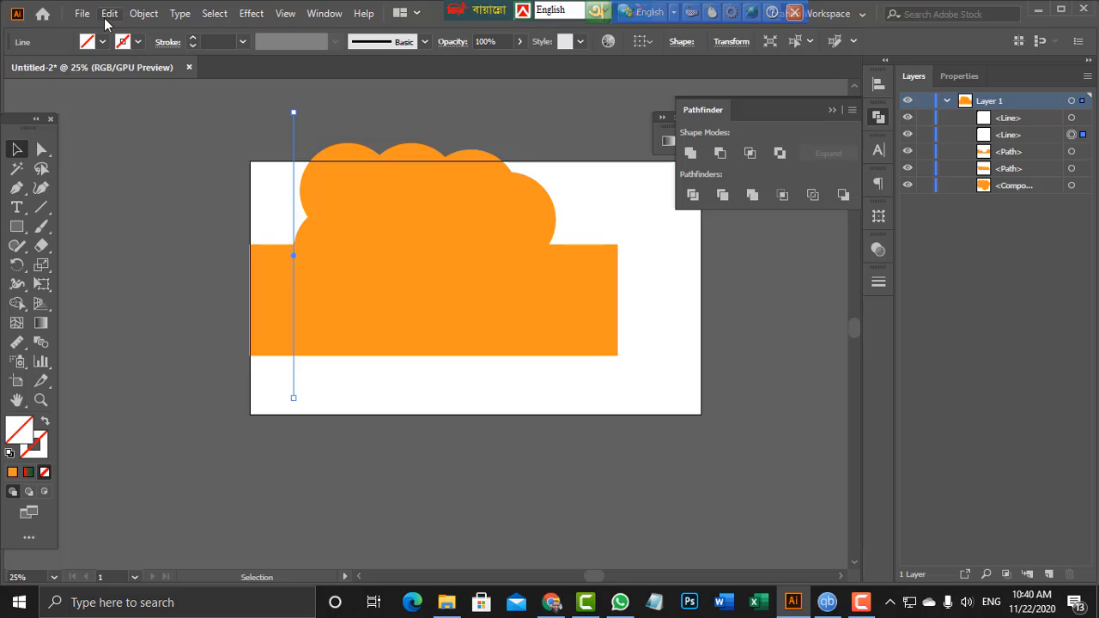
pyautogui.click(137, 41)
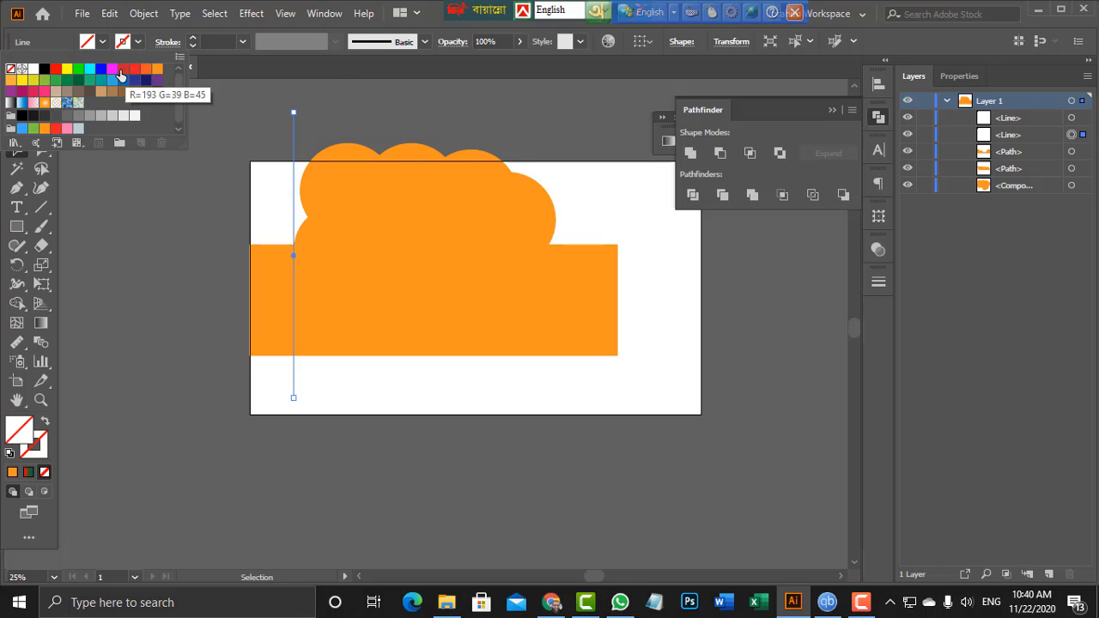
pyautogui.click(124, 71)
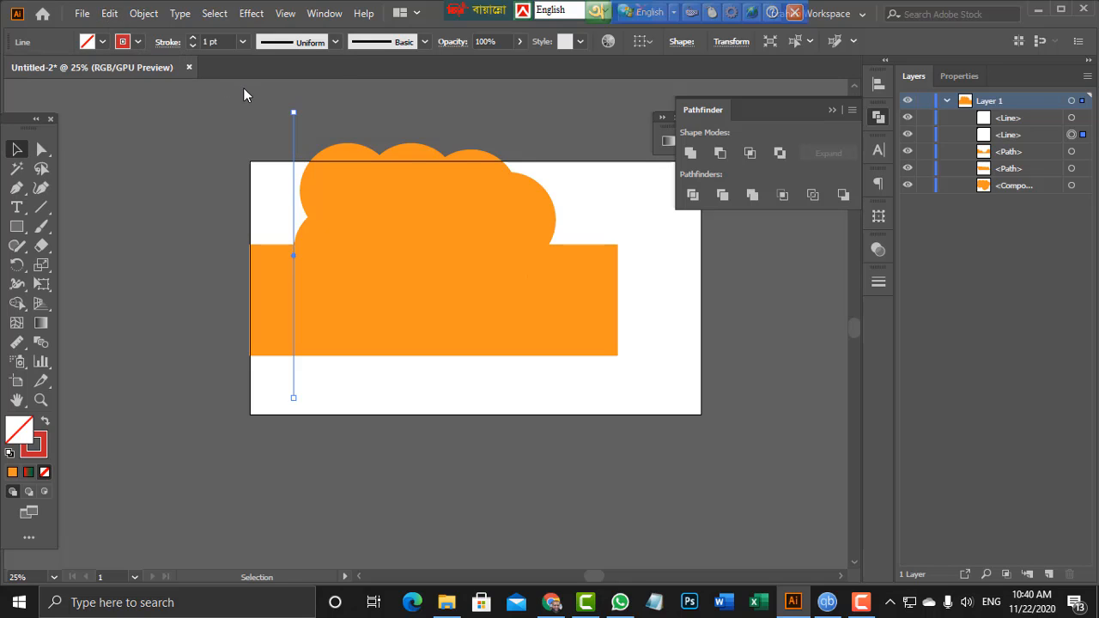
pyautogui.moveTo(521, 116); pyautogui.dragTo(616, 152)
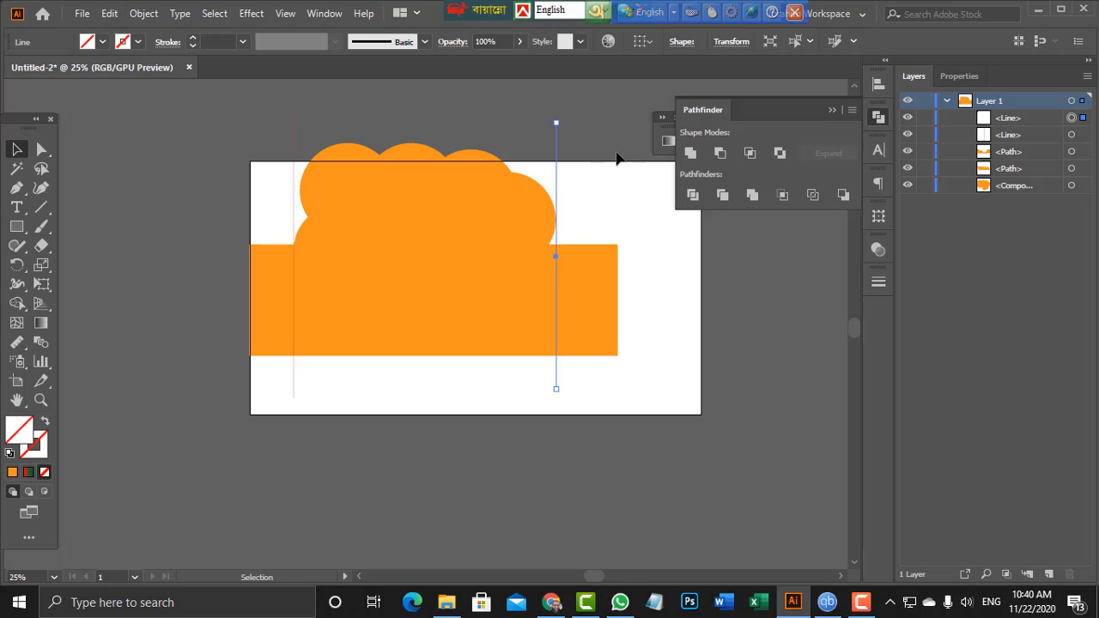
pyautogui.click(137, 42)
pyautogui.click(123, 74)
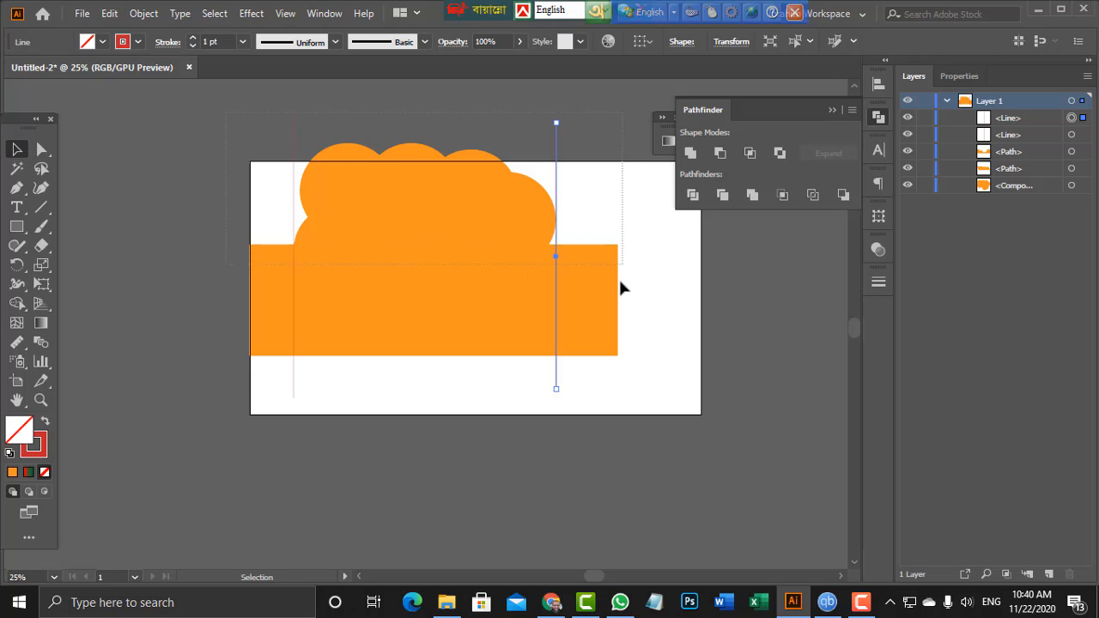
# - Select all the artwork and remove the rectangle's left, right and lower regions around the cloud with Shape Builder
pyautogui.hotkey('ctrl', 'a')
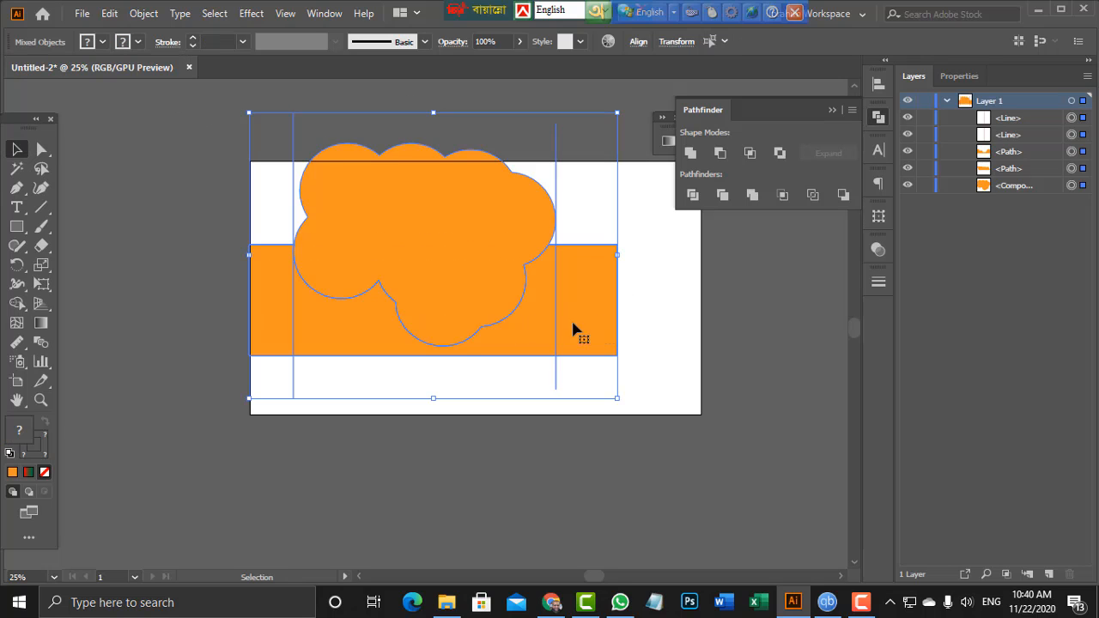
pyautogui.click(18, 304)
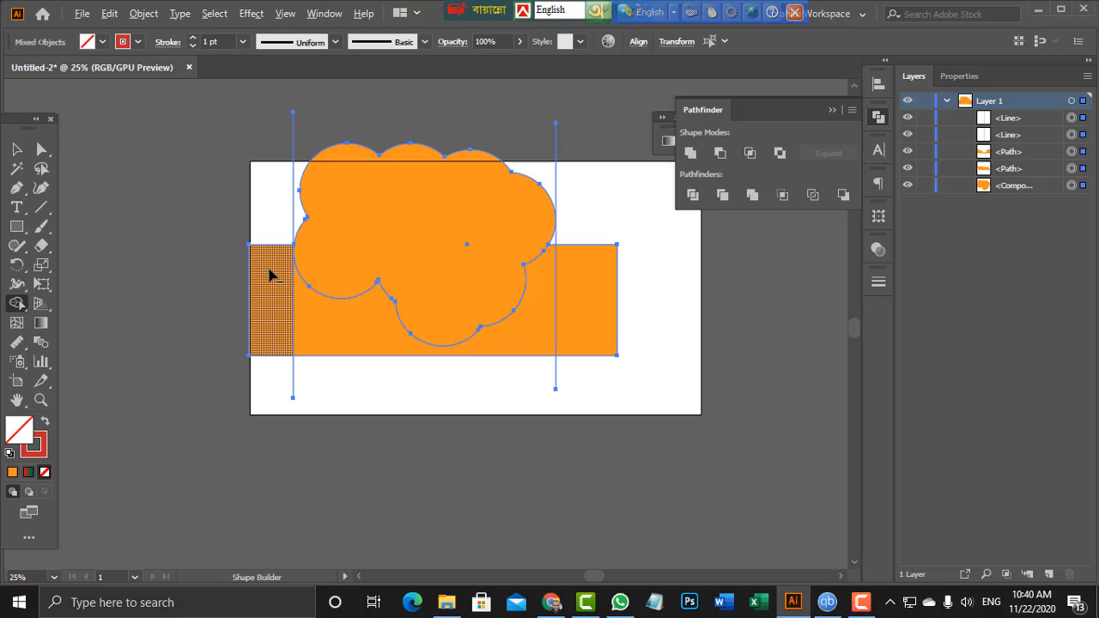
pyautogui.keyDown('alt'); pyautogui.click(269, 280); pyautogui.keyUp('alt')
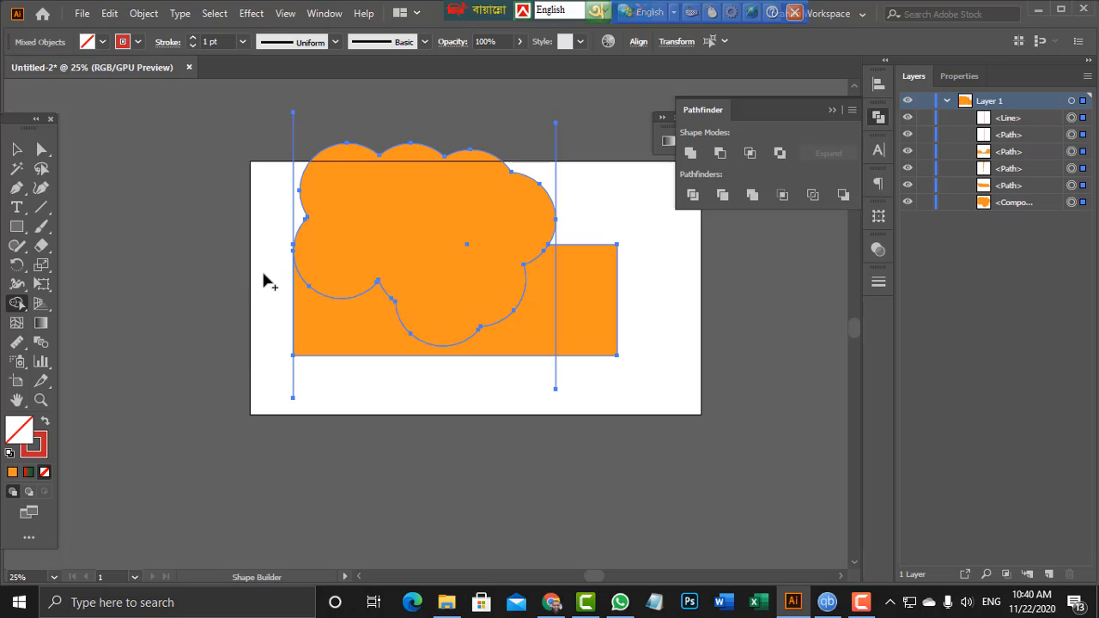
pyautogui.keyDown('alt'); pyautogui.click(584, 297); pyautogui.keyUp('alt')
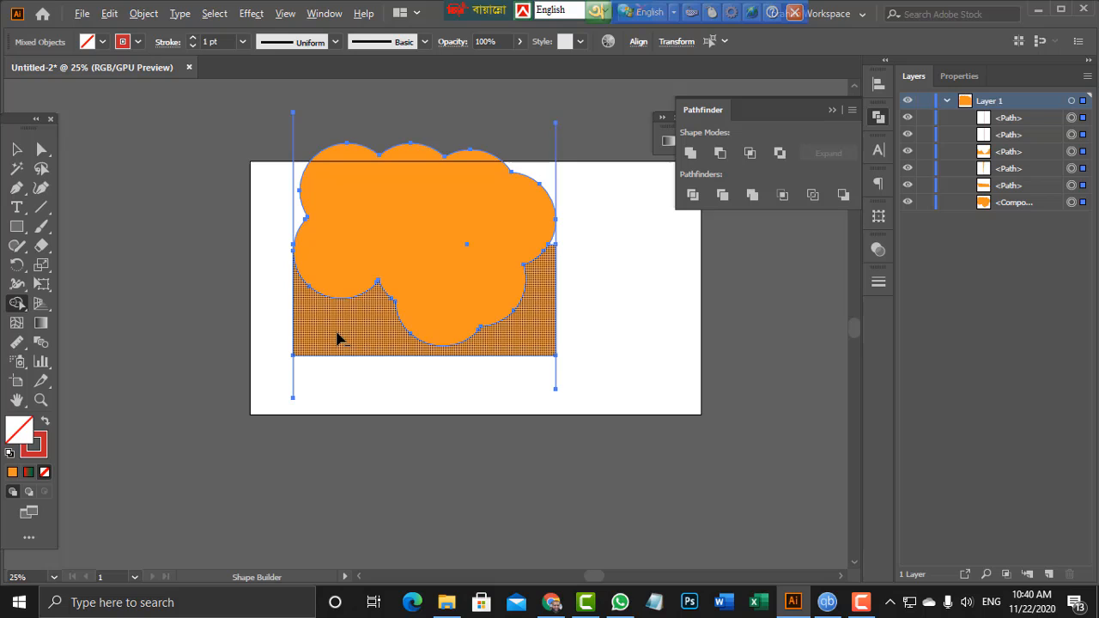
pyautogui.keyDown('alt'); pyautogui.click(338, 339); pyautogui.keyUp('alt')
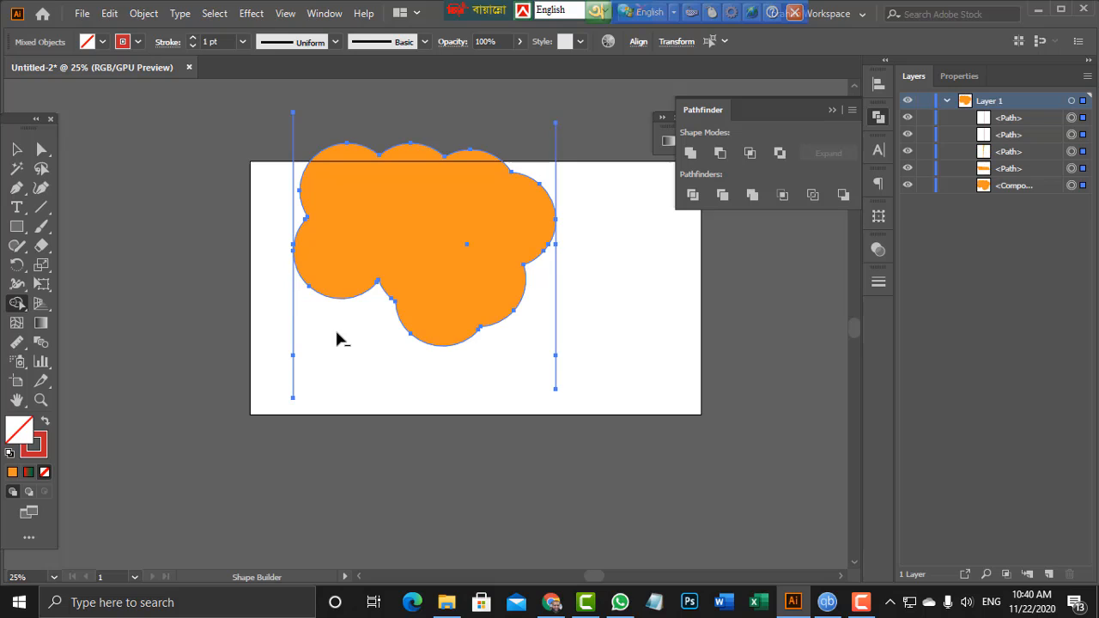
# - Remove the leftover segments of both vertical lines above and below the cloud's sides with Shape Builder
pyautogui.keyDown('alt'); pyautogui.click(294, 135); pyautogui.keyUp('alt')
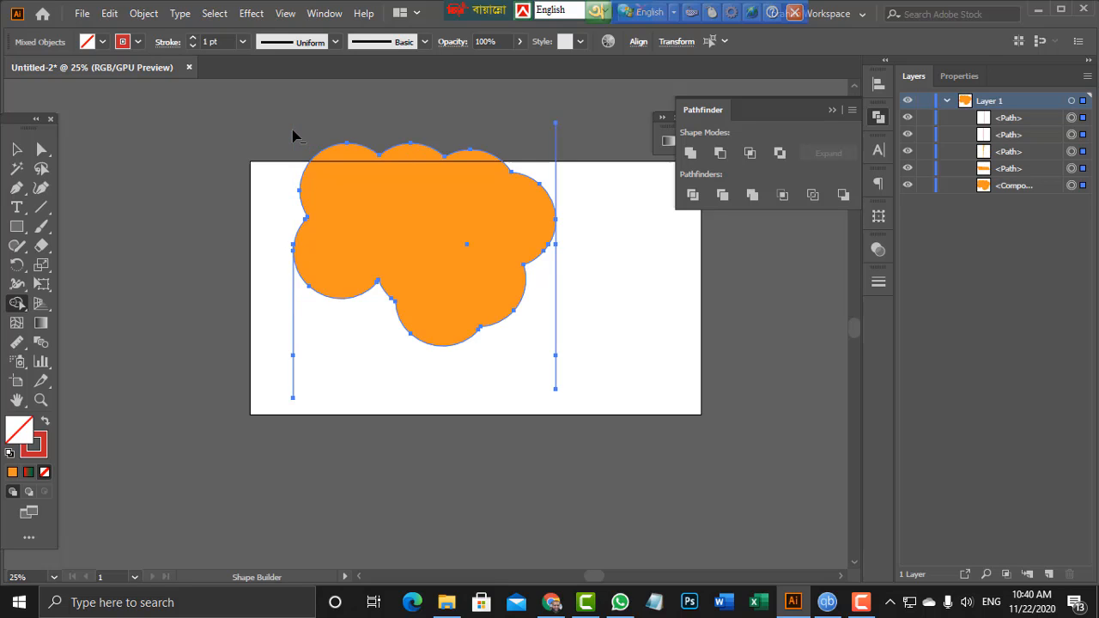
pyautogui.keyDown('alt'); pyautogui.click(293, 319); pyautogui.keyUp('alt')
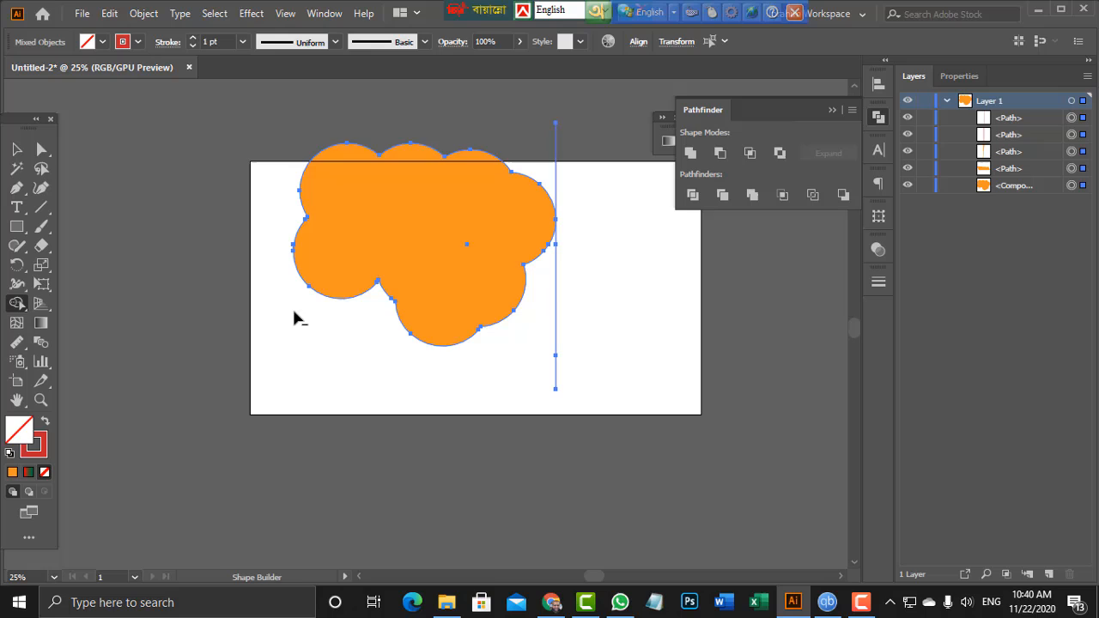
pyautogui.keyDown('alt'); pyautogui.click(556, 301); pyautogui.keyUp('alt')
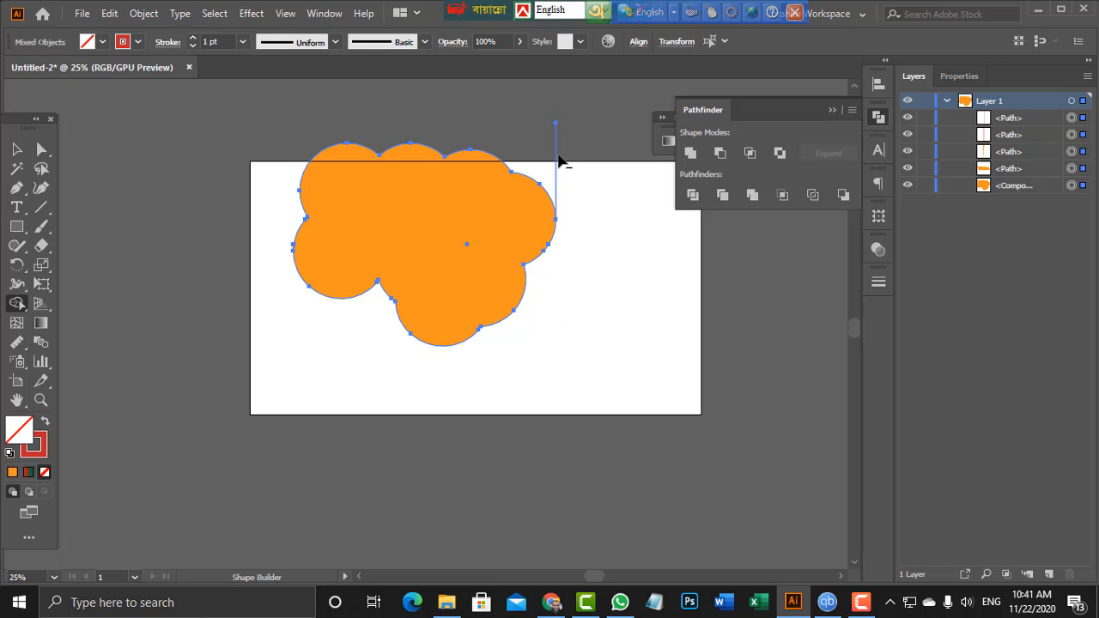
pyautogui.keyDown('alt'); pyautogui.click(557, 158); pyautogui.keyUp('alt')
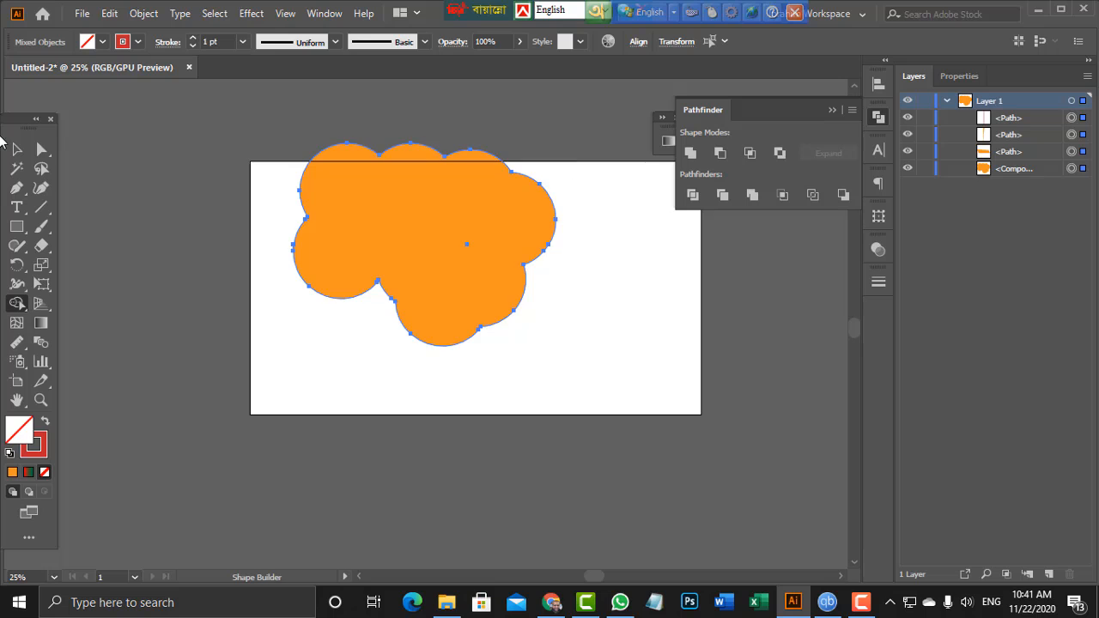
# - Move the cloud down into the artboard's upper-left area and place an overlapping copy slightly to its right
pyautogui.click(16, 150)
pyautogui.moveTo(465, 271)
pyautogui.mouseDown()
pyautogui.moveTo(436, 290)
pyautogui.moveTo(455, 288)
pyautogui.mouseUp()
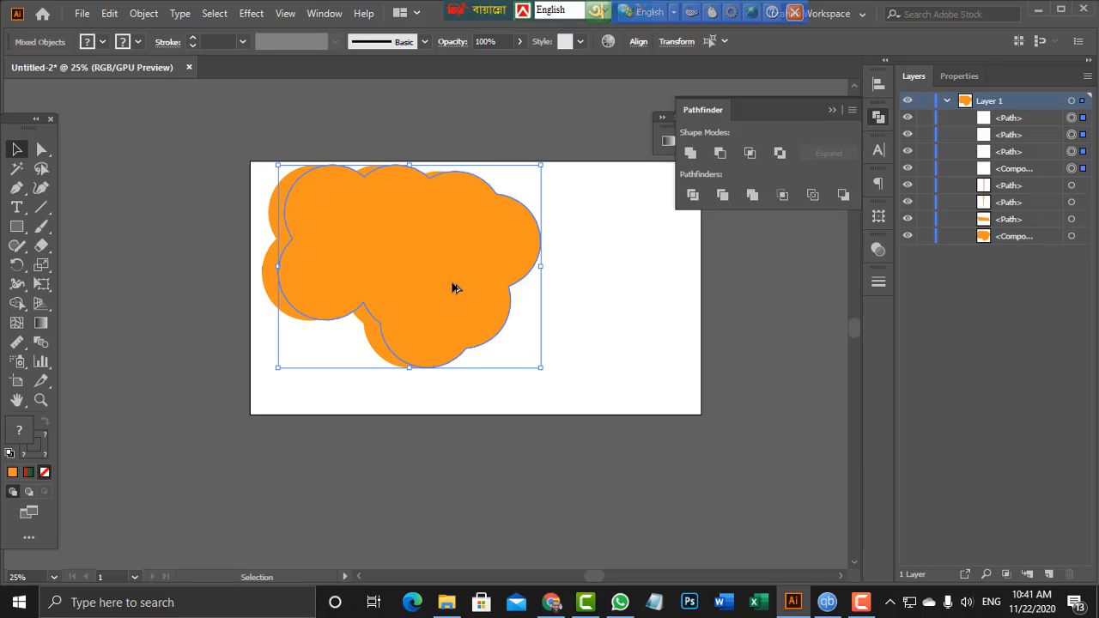
# - Select the rear cloud and change its fill to black, then to dark maroon 330000
pyautogui.click(279, 211)
pyautogui.click(102, 42)
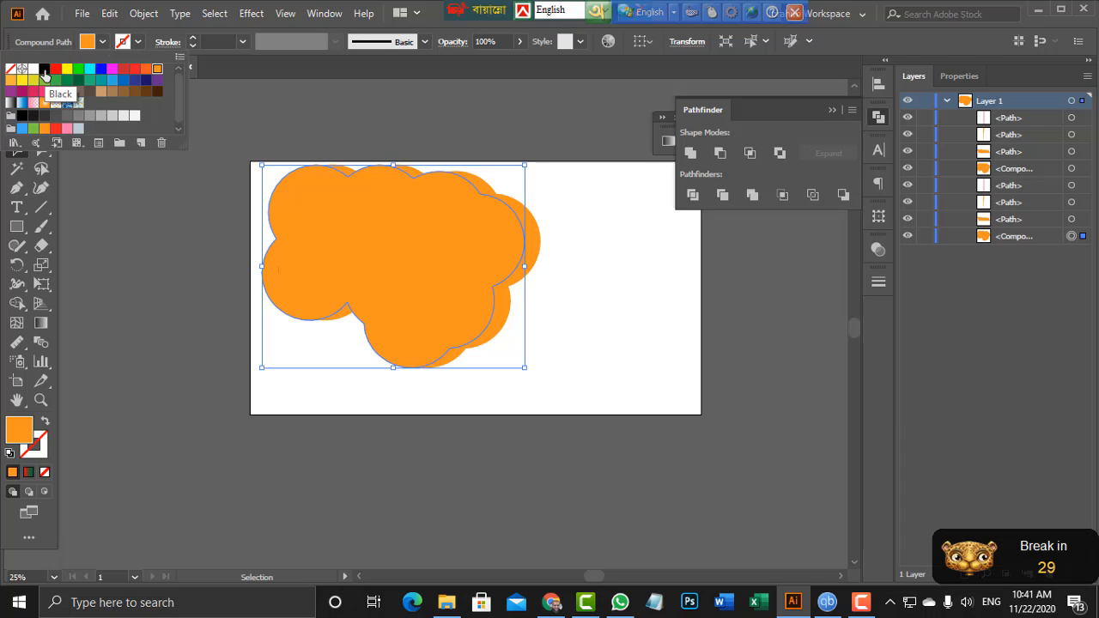
pyautogui.click(45, 69)
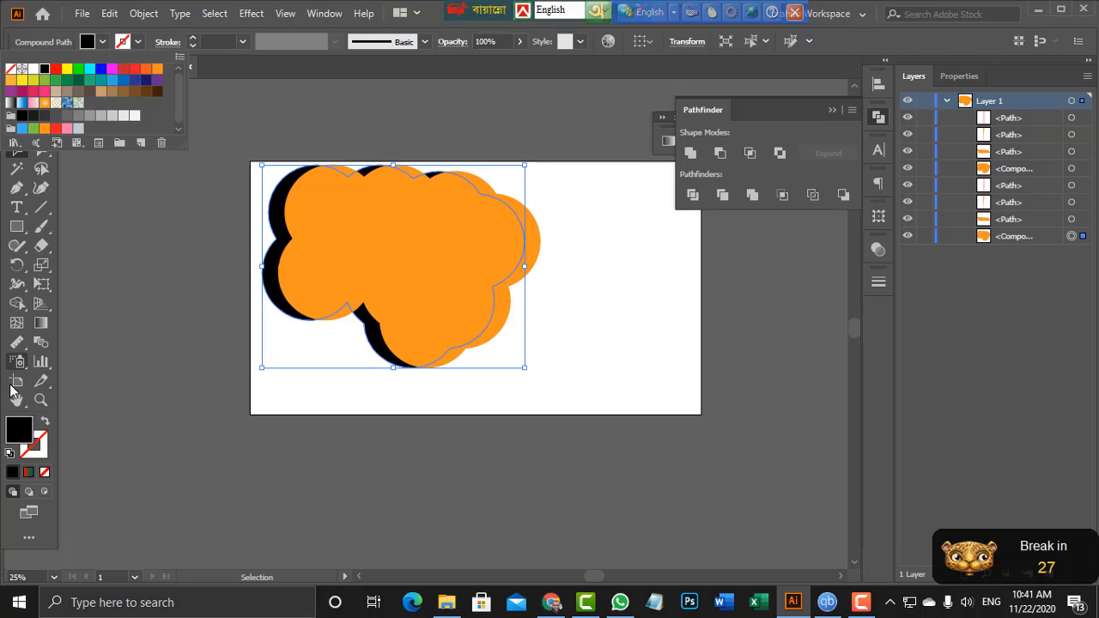
pyautogui.click(8, 436)
pyautogui.doubleClick(8, 436)
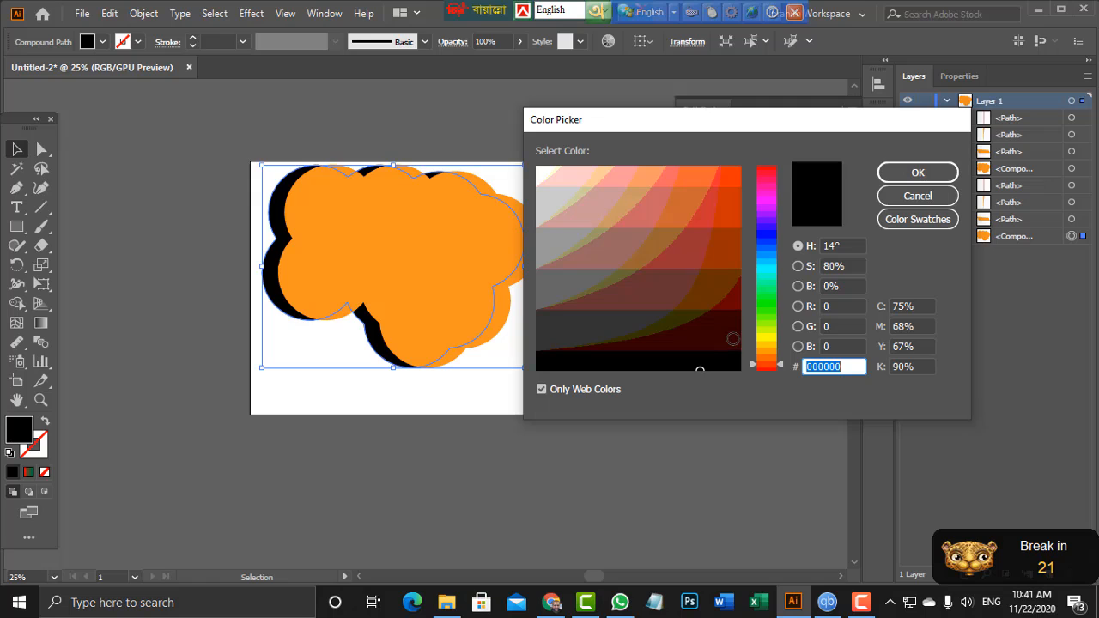
pyautogui.click(733, 340)
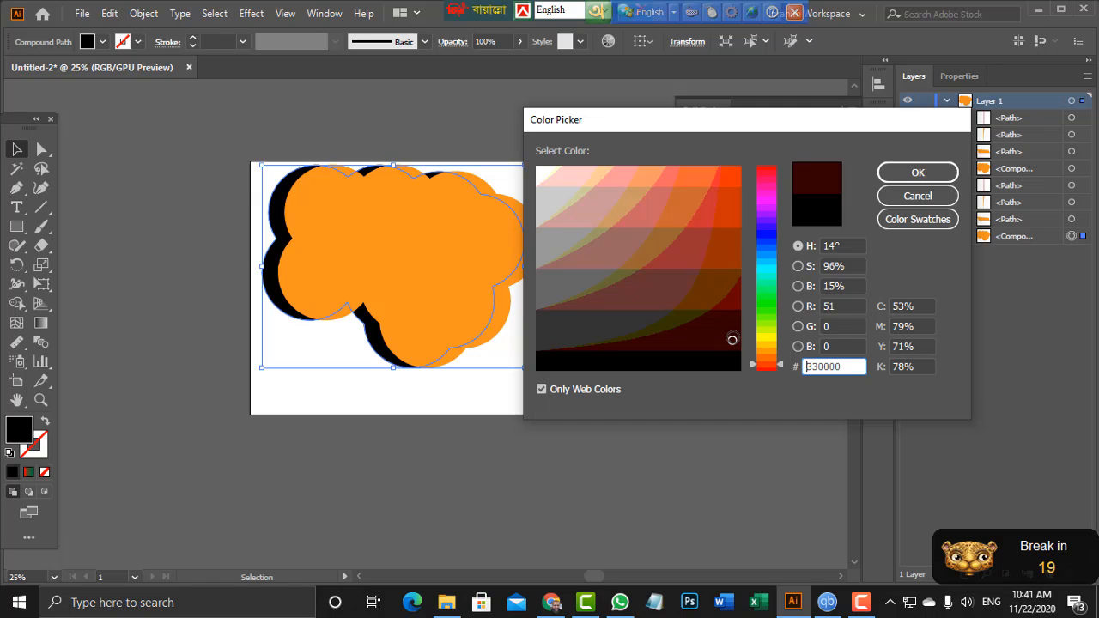
pyautogui.click(732, 338)
pyautogui.click(918, 172)
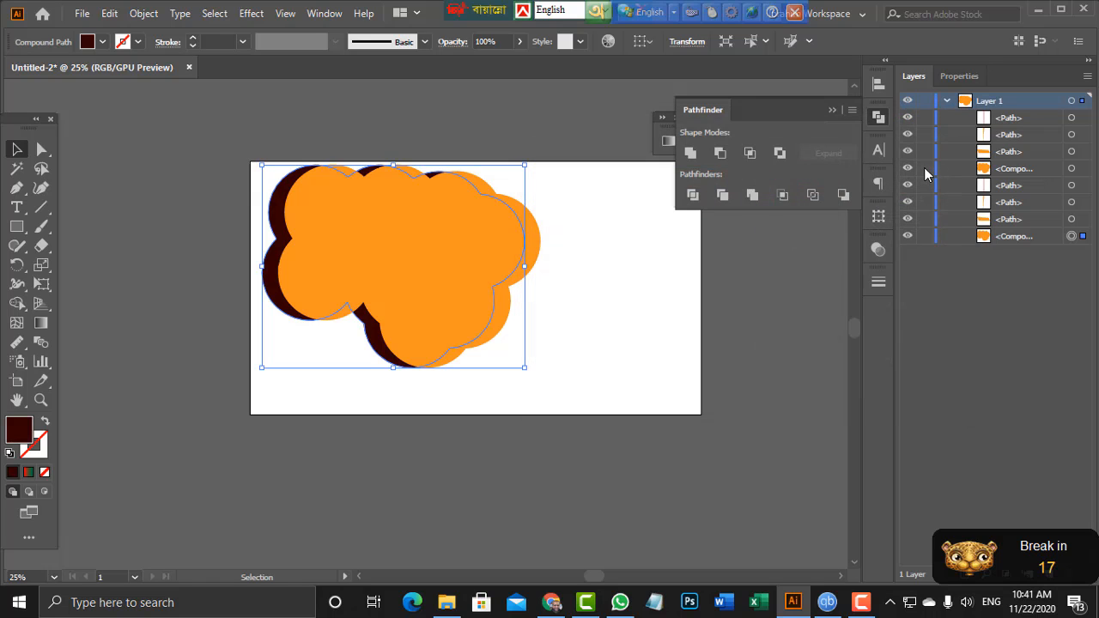
# - Move both overlapping clouds together to the artboard's right side, postpone the break reminder by 3 minutes and reselect the clouds
pyautogui.click(661, 295)
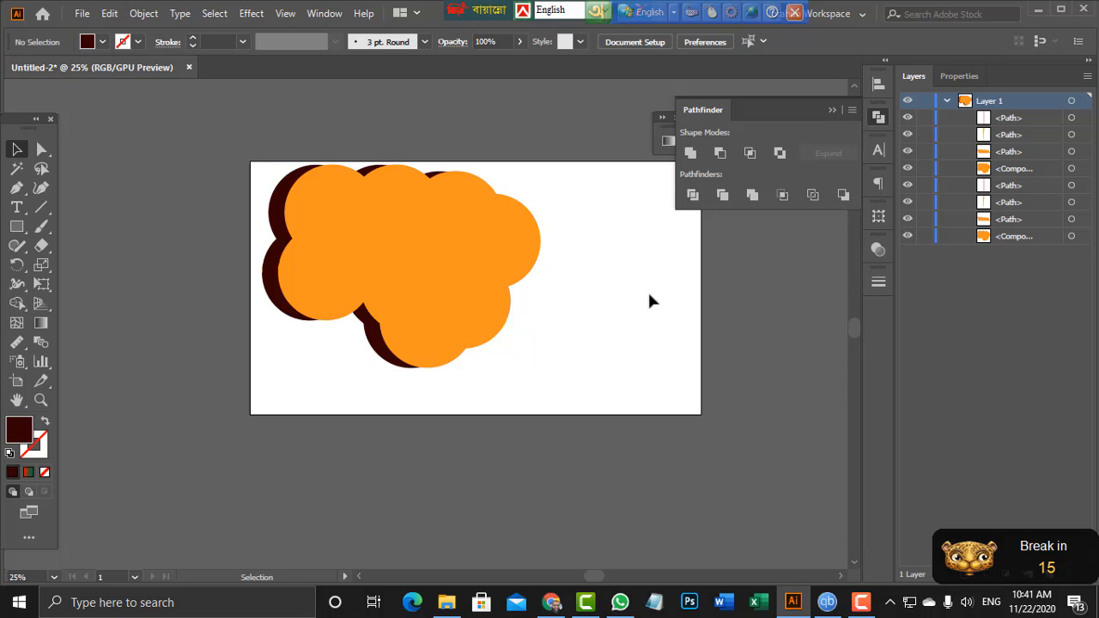
pyautogui.moveTo(249, 176); pyautogui.dragTo(494, 285)
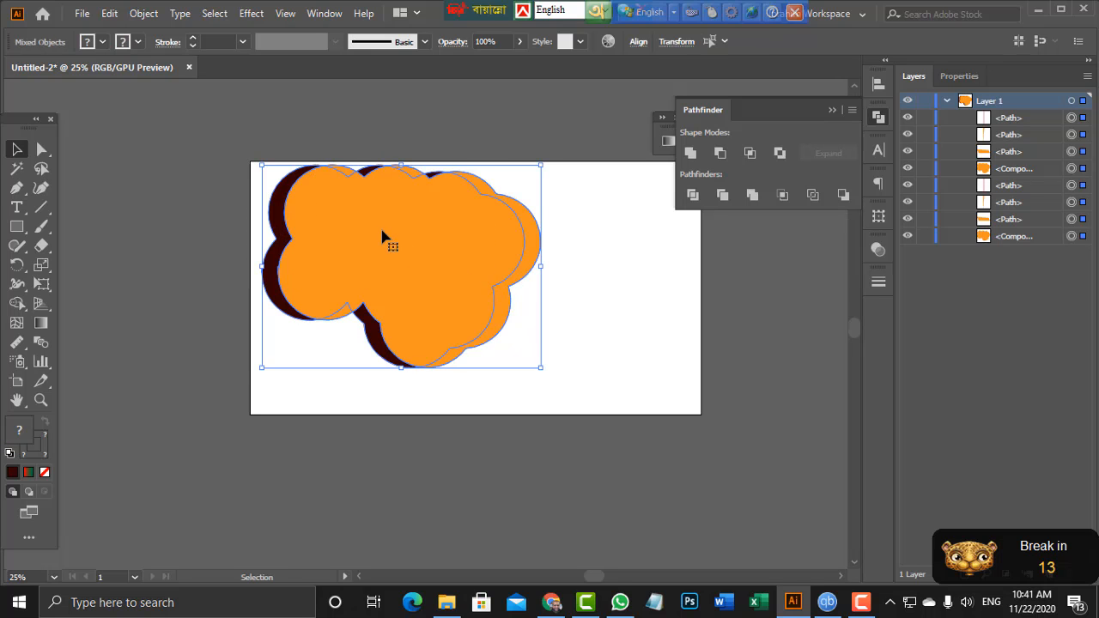
pyautogui.moveTo(383, 232); pyautogui.dragTo(566, 230)
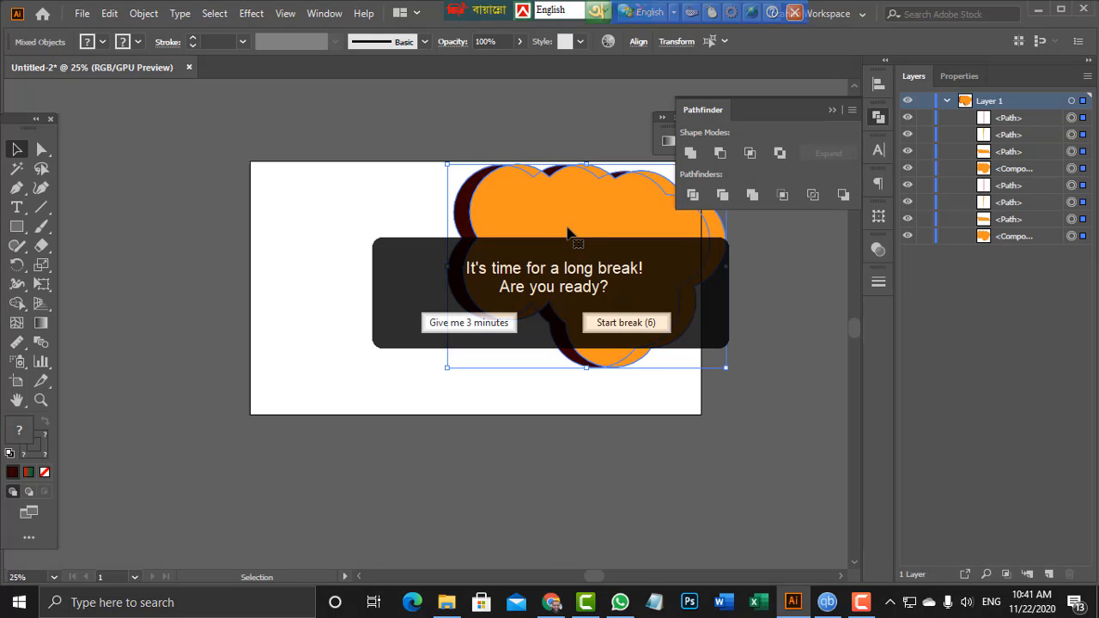
pyautogui.click(479, 323)
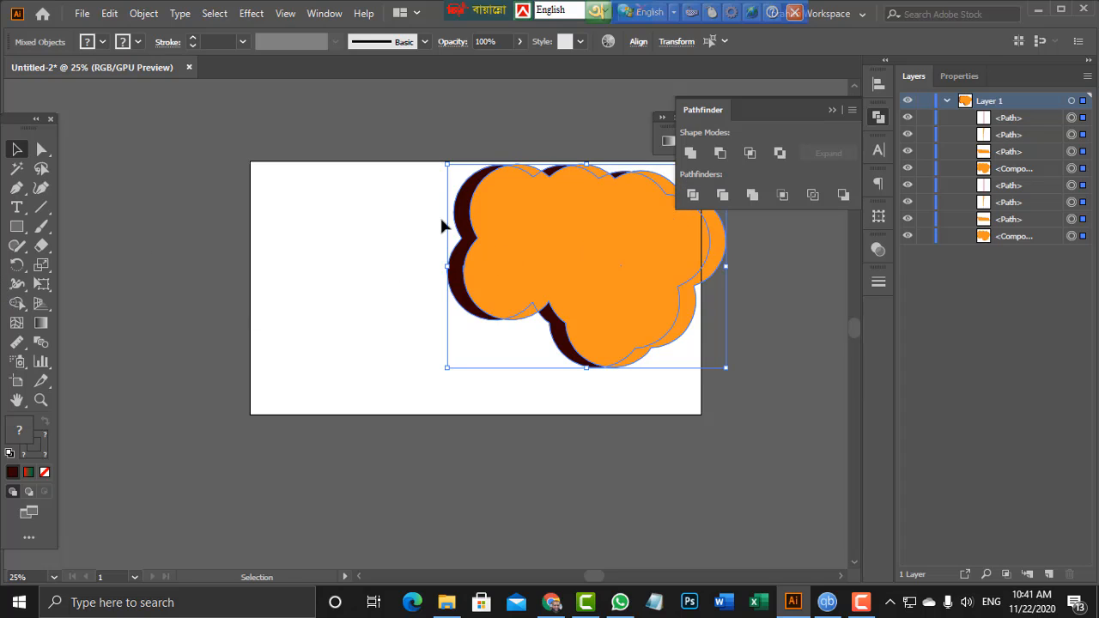
pyautogui.moveTo(403, 191); pyautogui.dragTo(551, 297)
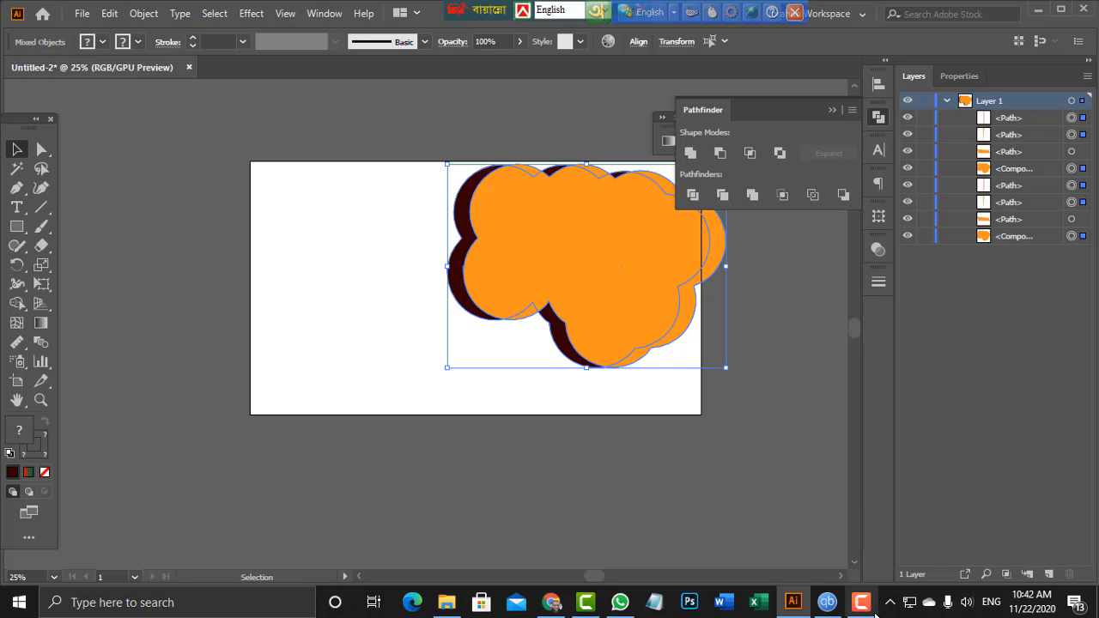
pyautogui.moveTo(864, 607)
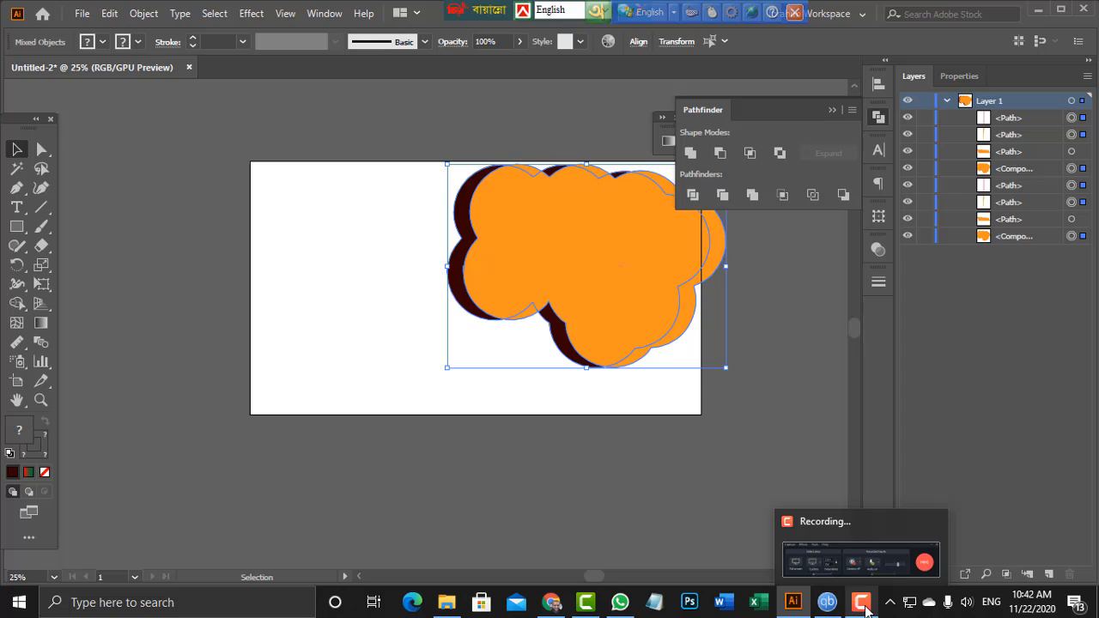
pyautogui.click(863, 605)
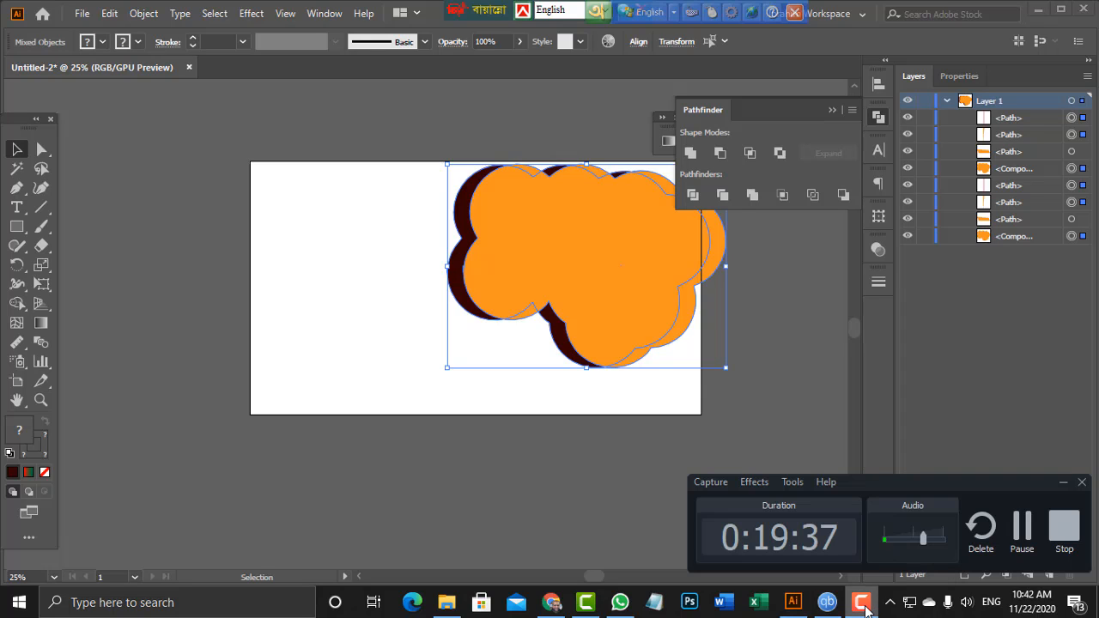